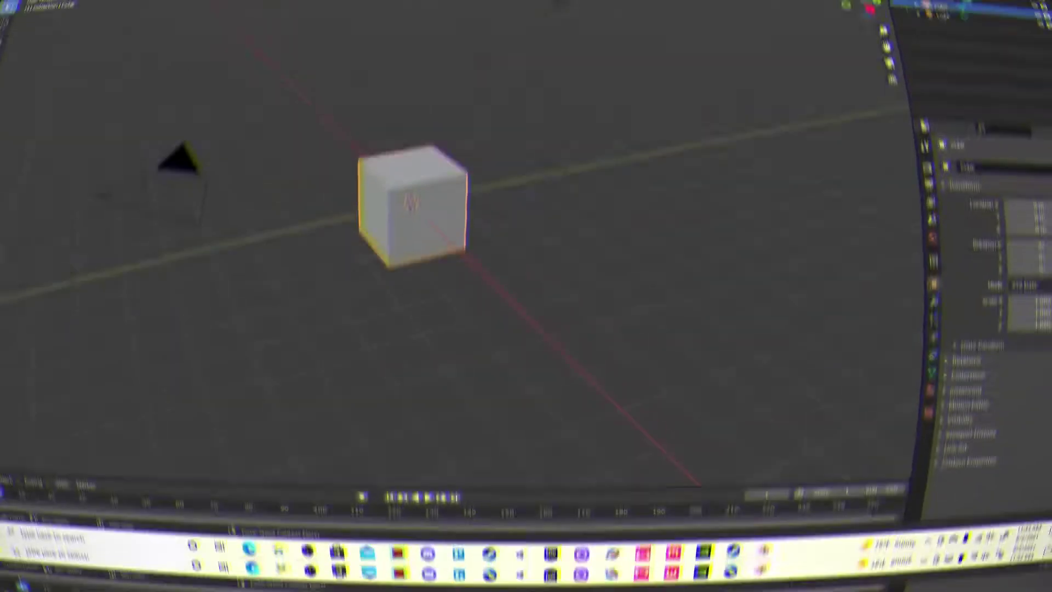
Add a cylinder and rotate it 90° about Y so it lies sideways.
key(shift+a)
click(471, 359)
mouse_move(525, 324)
middle_down()
mouse_move(535, 340)
mouse_move(435, 350)
middle_up()
text(ry90)
key(Return)
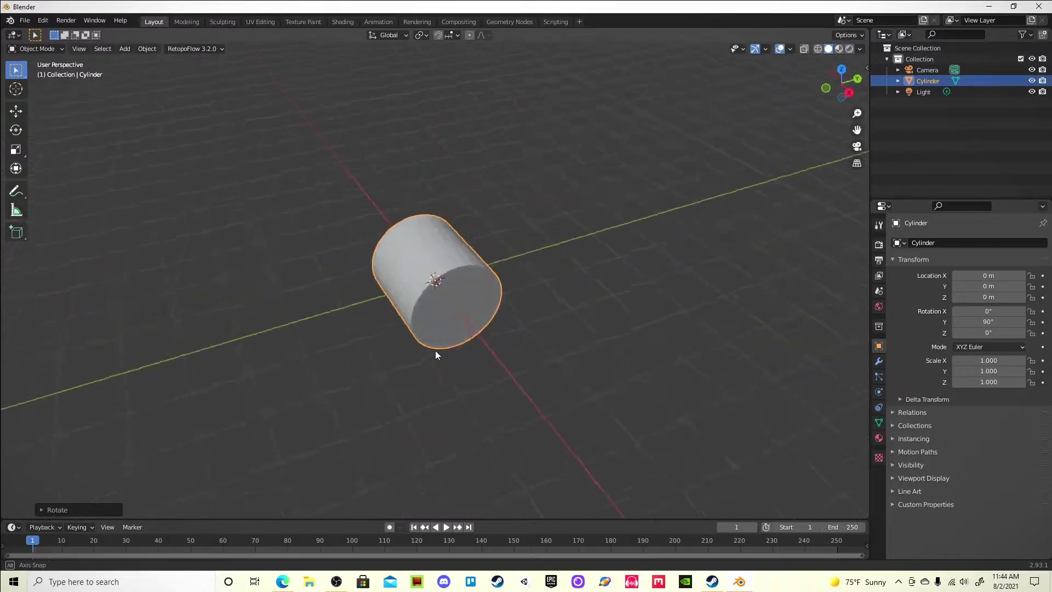
In Edit Mode, stretch the cylinder lengthwise along X.
key(Tab)
key(ctrl+r)
mouse_move(430, 237)
middle_down()
mouse_move(627, 287)
mouse_move(532, 263)
mouse_move(552, 228)
mouse_move(617, 297)
middle_up()
key(x)
click(470, 353)
middle_drag(470, 352, 427, 368)
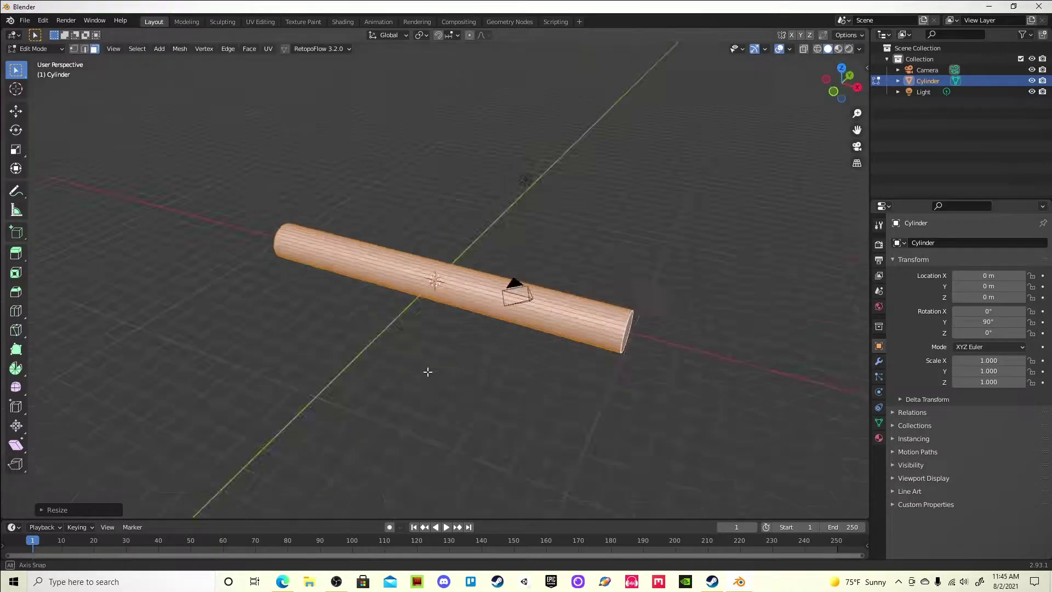
Taper one end cap by insetting it, pulling it outward and insetting again.
click(576, 329)
key(i)
click(696, 357)
key(g)
click(500, 336)
mouse_move(501, 336)
alt+middle_down()
mouse_move(399, 322)
mouse_move(555, 289)
mouse_move(535, 296)
alt+middle_up()
scroll(535, 296, down, 2)
mouse_move(768, 327)
alt+middle_down()
mouse_move(677, 320)
mouse_move(542, 340)
mouse_move(468, 324)
mouse_move(395, 369)
alt+middle_up()
key(i)
click(678, 315)
key(grave)
key(Escape)
In Object Mode, rotate the cylinder 90° and then 180° about Z.
key(Tab)
text(rz9)
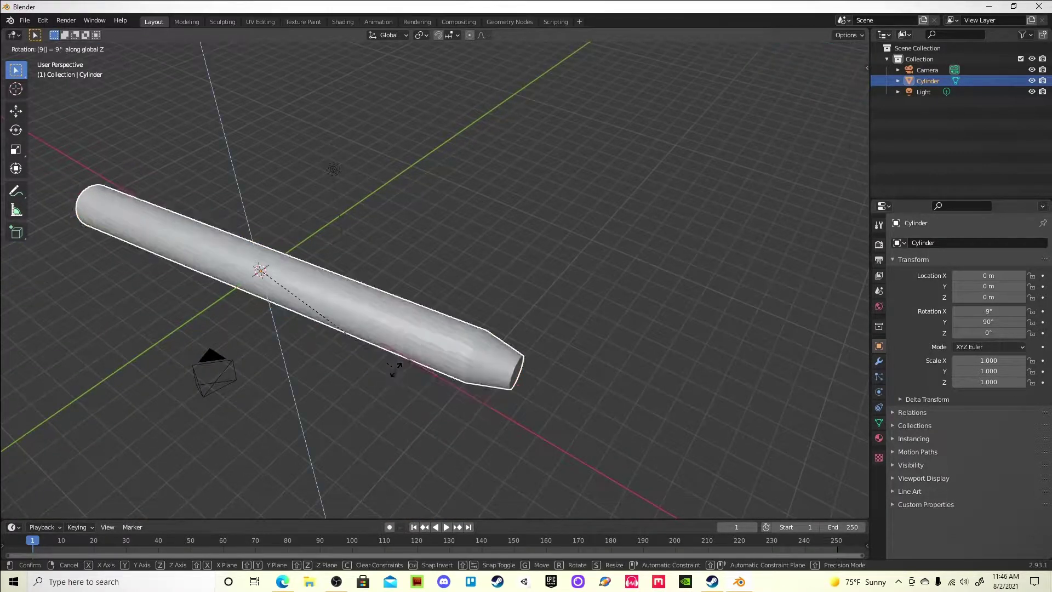
text(0)
key(Return)
mouse_move(120, 468)
alt+middle_down()
mouse_move(40, 430)
mouse_move(228, 363)
mouse_move(527, 376)
alt+middle_up()
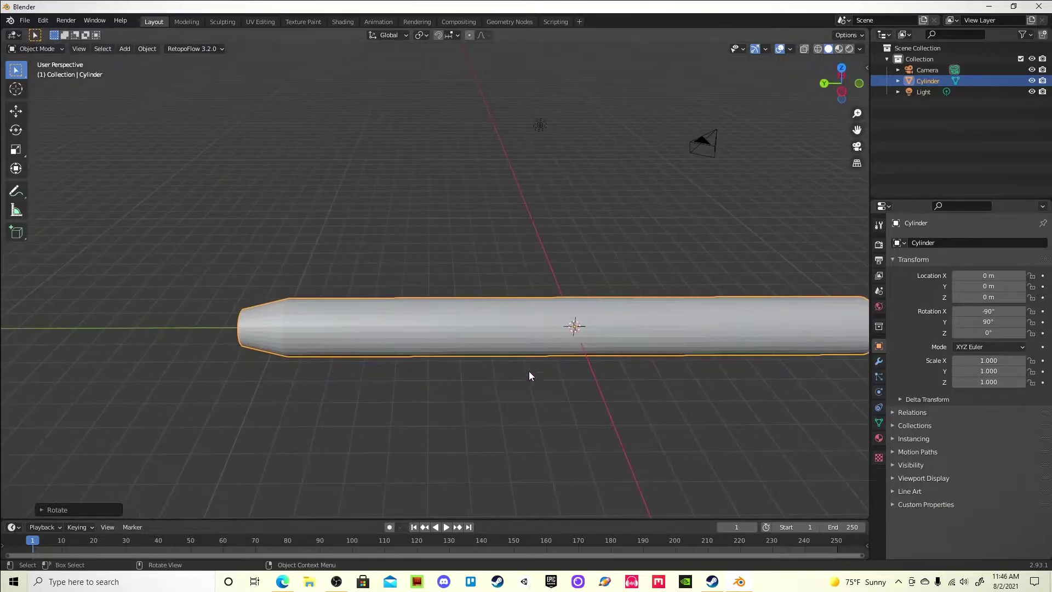
text(rz180)
key(Return)
mouse_move(576, 327)
middle_down()
mouse_move(548, 307)
mouse_move(587, 322)
mouse_move(710, 334)
mouse_move(467, 328)
mouse_move(216, 368)
mouse_move(384, 351)
middle_up()
Collapse the tapered end cap into a single point like a pencil tip.
key(Tab)
click(756, 335)
click(469, 329)
Add a Subdivision Surface modifier to the pencil-shaped cylinder.
click(879, 361)
click(942, 243)
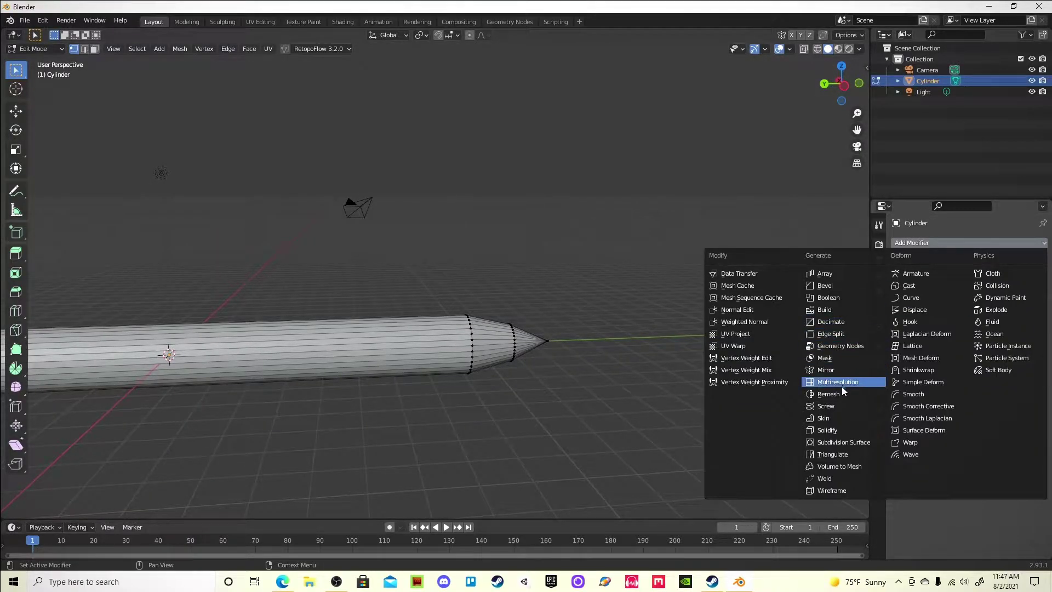
click(849, 442)
mouse_move(848, 442)
middle_down()
mouse_move(517, 369)
mouse_move(688, 357)
mouse_move(690, 367)
middle_up()
scroll(517, 358, up, 5)
scroll(518, 358, down, 3)
Apply the Subdivision Surface modifier and move to the Sculpting workspace.
click(1017, 262)
click(970, 275)
mouse_move(554, 274)
middle_down()
mouse_move(597, 332)
mouse_move(562, 237)
mouse_move(466, 259)
mouse_move(494, 247)
middle_up()
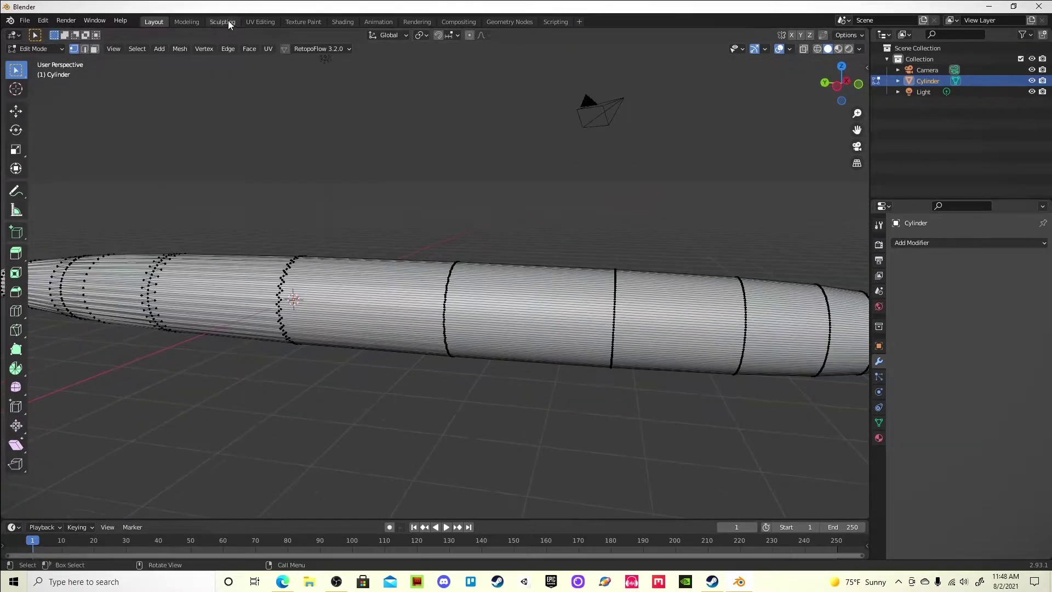
click(223, 21)
mouse_move(349, 195)
middle_down()
mouse_move(628, 137)
mouse_move(616, 146)
mouse_move(578, 98)
mouse_move(579, 263)
middle_up()
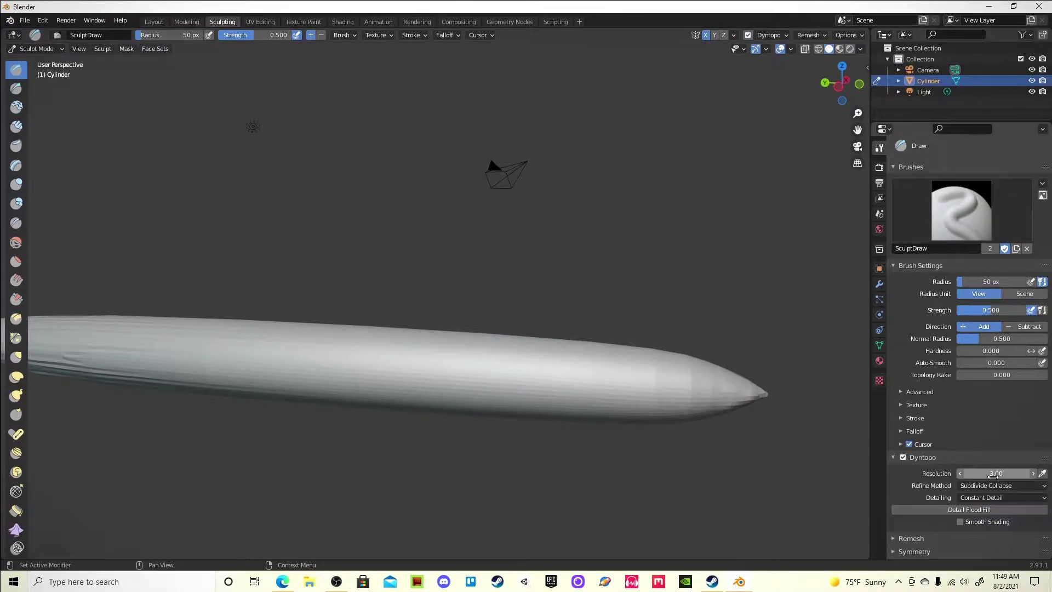
Voxel-remesh the body into even topology.
middle_drag(655, 397, 603, 329)
click(733, 35)
mouse_move(603, 247)
middle_down()
mouse_move(426, 435)
mouse_move(452, 308)
middle_up()
click(812, 35)
click(724, 208)
mouse_move(724, 207)
middle_down()
mouse_move(622, 199)
mouse_move(652, 47)
middle_up()
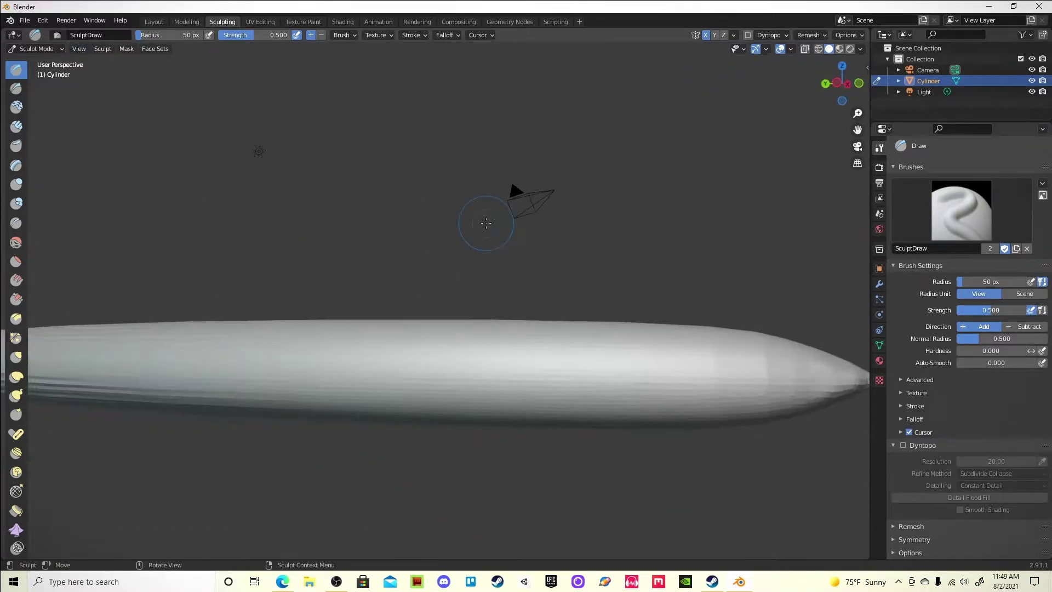
Apply all transforms to the body and return to Sculpting.
right_click(447, 287)
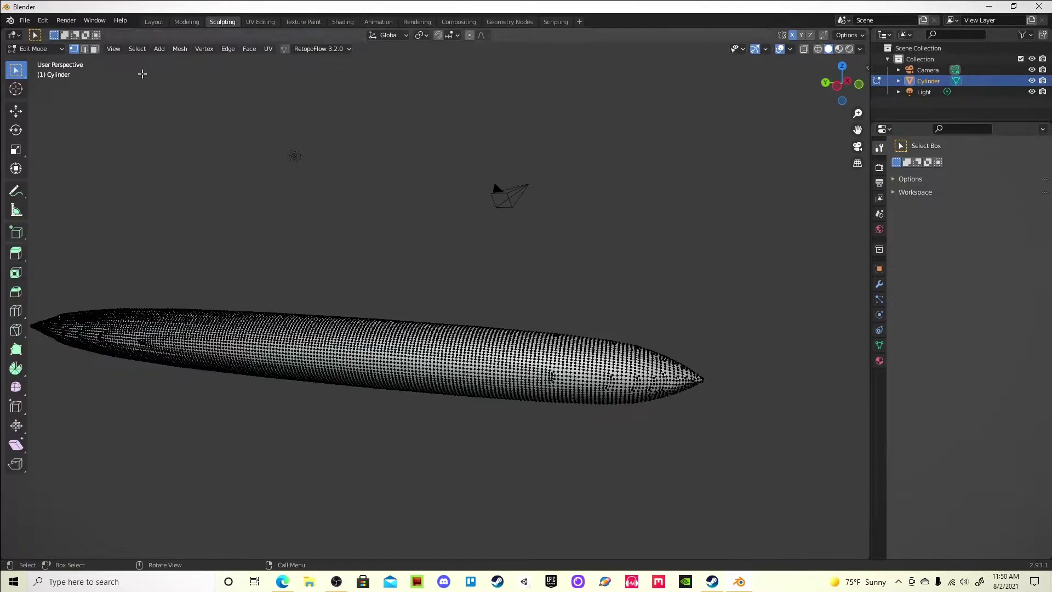
key(ctrl+a)
click(572, 212)
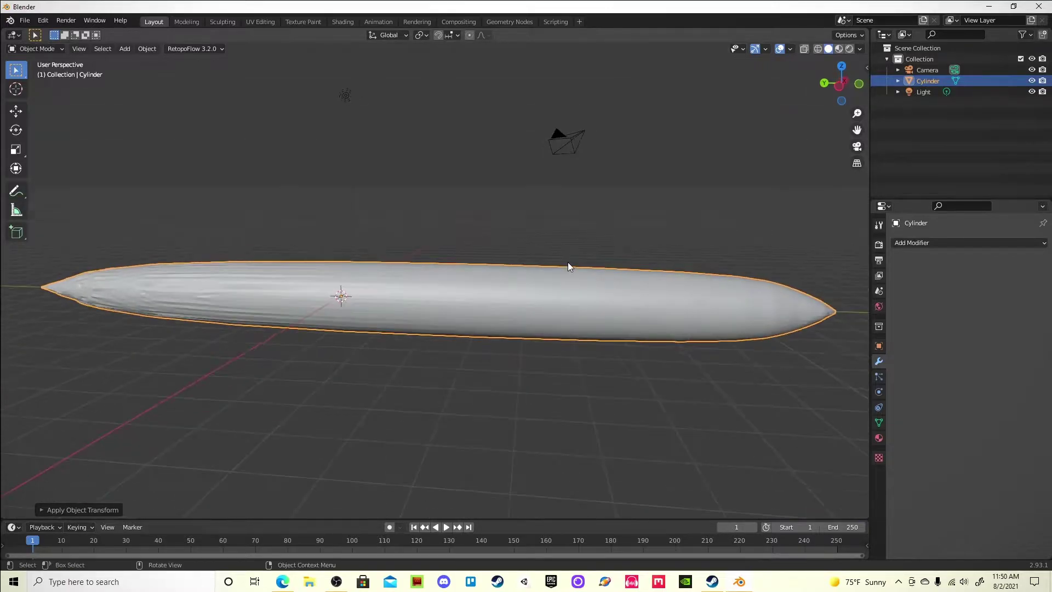
middle_drag(568, 265, 461, 258)
middle_drag(368, 162, 356, 90)
click(223, 21)
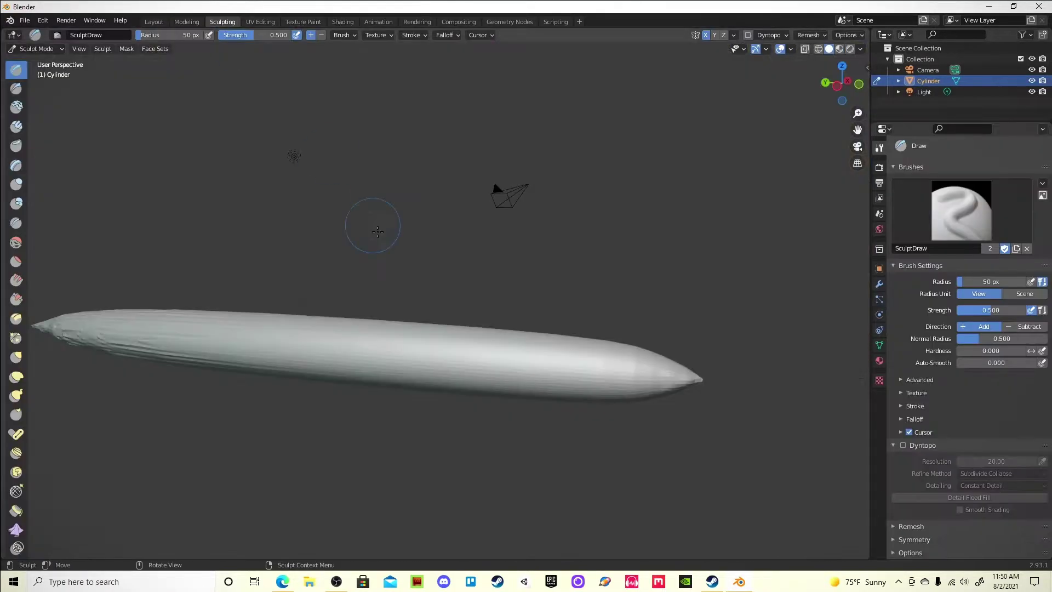
Sculpt bumps with the Draw brush, then ring-like ridges with Clay Strips at strength 0.600.
scroll(596, 364, up, 3)
mouse_move(596, 364)
middle_down()
mouse_move(703, 407)
mouse_move(504, 348)
mouse_move(289, 345)
mouse_move(380, 427)
mouse_move(216, 364)
mouse_move(307, 383)
mouse_move(341, 322)
mouse_move(202, 331)
mouse_move(364, 418)
mouse_move(164, 141)
mouse_move(622, 312)
mouse_move(285, 285)
mouse_move(378, 416)
mouse_move(510, 433)
mouse_move(376, 353)
mouse_move(463, 400)
mouse_move(460, 275)
mouse_move(293, 283)
mouse_move(317, 355)
middle_up()
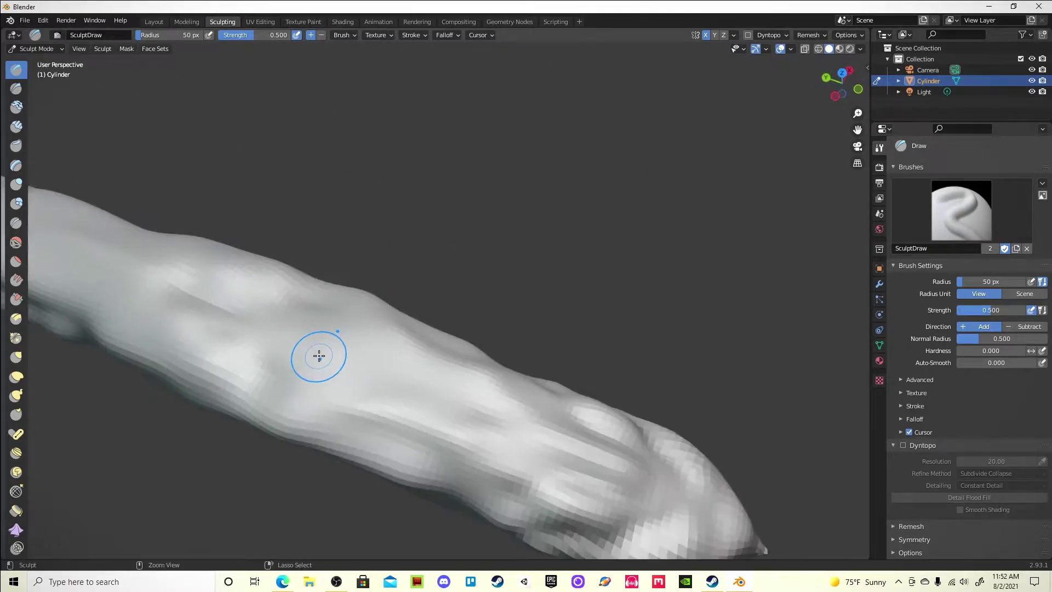
mouse_move(737, 395)
middle_down()
mouse_move(420, 357)
mouse_move(365, 169)
mouse_move(487, 329)
mouse_move(251, 449)
middle_up()
click(16, 126)
mouse_move(383, 329)
middle_down()
mouse_move(536, 343)
mouse_move(460, 509)
mouse_move(429, 324)
mouse_move(529, 212)
mouse_move(376, 329)
mouse_move(376, 197)
mouse_move(505, 341)
mouse_move(458, 352)
mouse_move(423, 239)
mouse_move(616, 374)
mouse_move(522, 376)
mouse_move(384, 307)
mouse_move(223, 270)
mouse_move(379, 248)
middle_up()
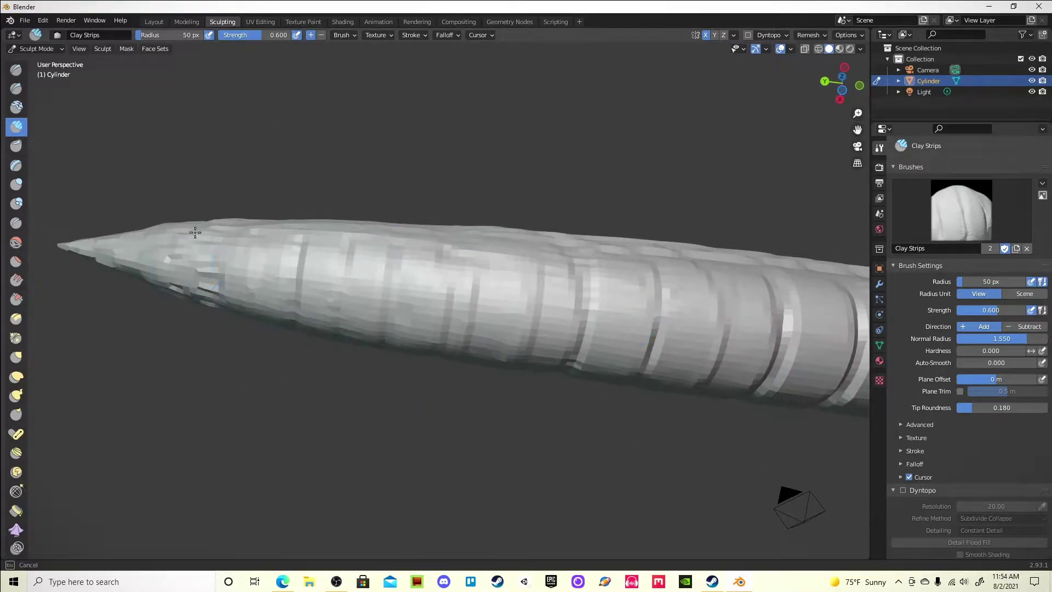
Enable Dyntopo and keep building up the head with Clay Strips.
middle_drag(195, 233, 460, 329)
scroll(756, 118, up, 5)
middle_drag(756, 118, 679, 279)
key(ctrl+d)
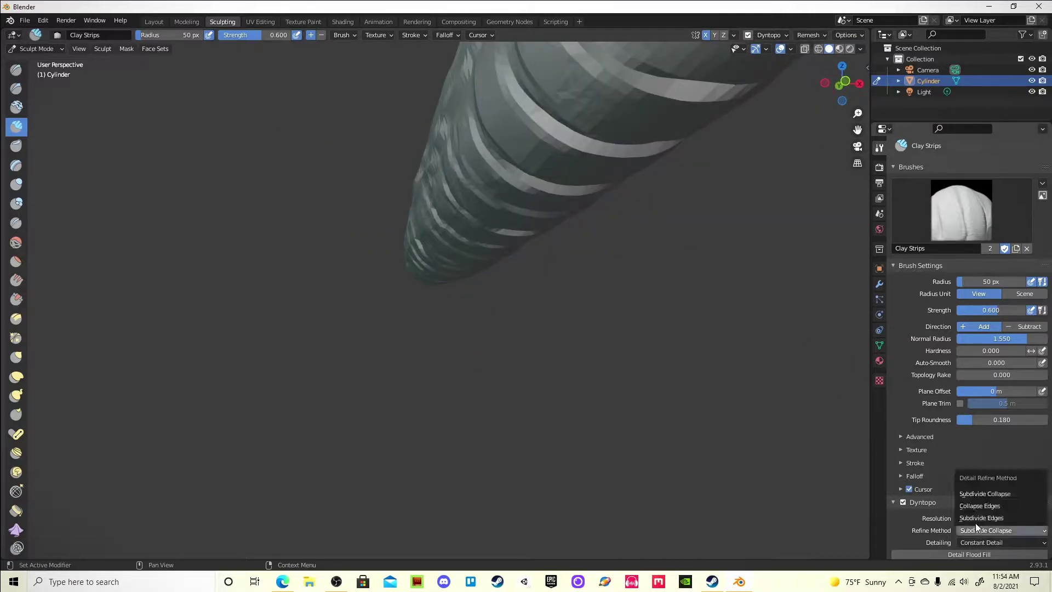
scroll(898, 516, down, 2)
mouse_move(603, 274)
middle_down()
mouse_move(483, 181)
mouse_move(422, 88)
middle_up()
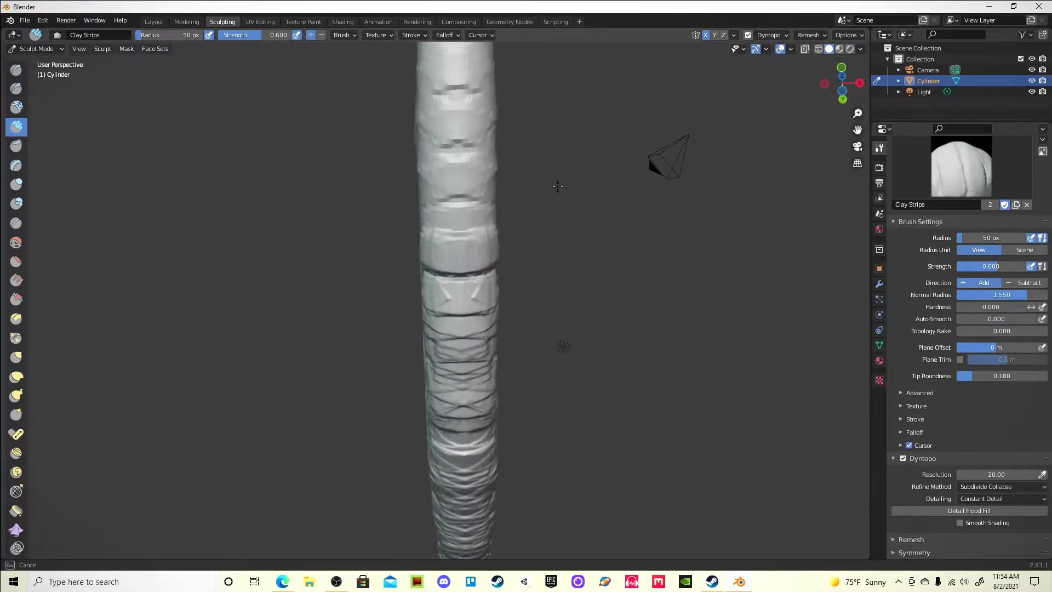
middle_drag(444, 353, 226, 372)
mouse_move(727, 363)
middle_down()
mouse_move(454, 279)
mouse_move(218, 442)
mouse_move(157, 441)
mouse_move(202, 366)
mouse_move(329, 274)
mouse_move(70, 305)
middle_up()
Shape the head with the Draw brush and swell the snout with Inflate/Deflate.
key(x)
scroll(440, 254, up, 5)
middle_drag(439, 254, 365, 256)
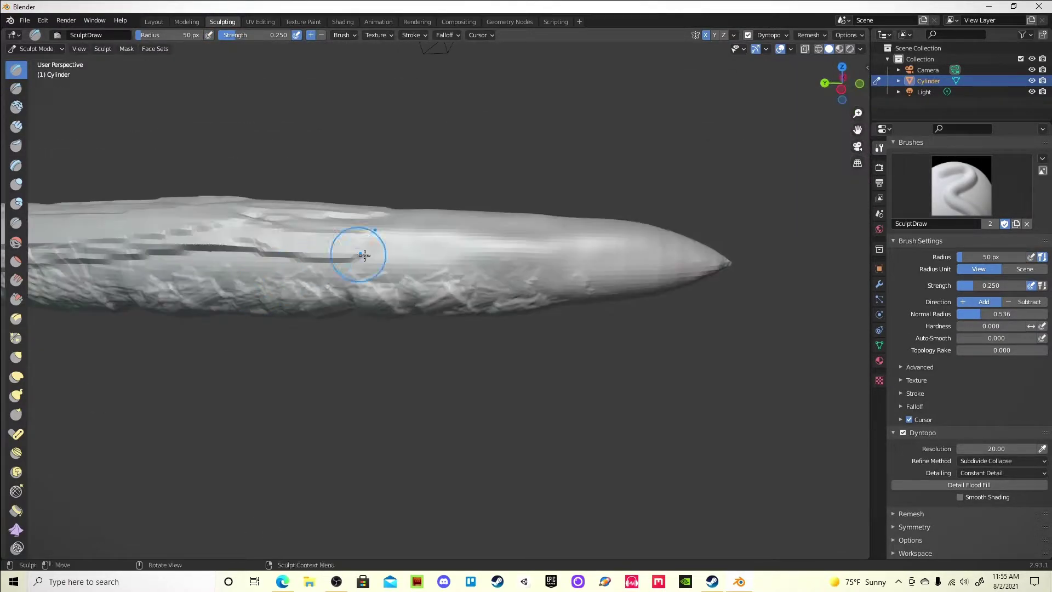
mouse_move(505, 251)
middle_down()
mouse_move(418, 371)
mouse_move(329, 353)
mouse_move(318, 383)
mouse_move(405, 224)
mouse_move(364, 188)
mouse_move(477, 320)
mouse_move(423, 160)
mouse_move(429, 144)
mouse_move(26, 253)
middle_up()
click(16, 185)
middle_drag(383, 219, 470, 168)
mouse_move(567, 184)
middle_down()
mouse_move(459, 305)
mouse_move(552, 305)
mouse_move(364, 246)
mouse_move(231, 232)
mouse_move(4, 81)
middle_up()
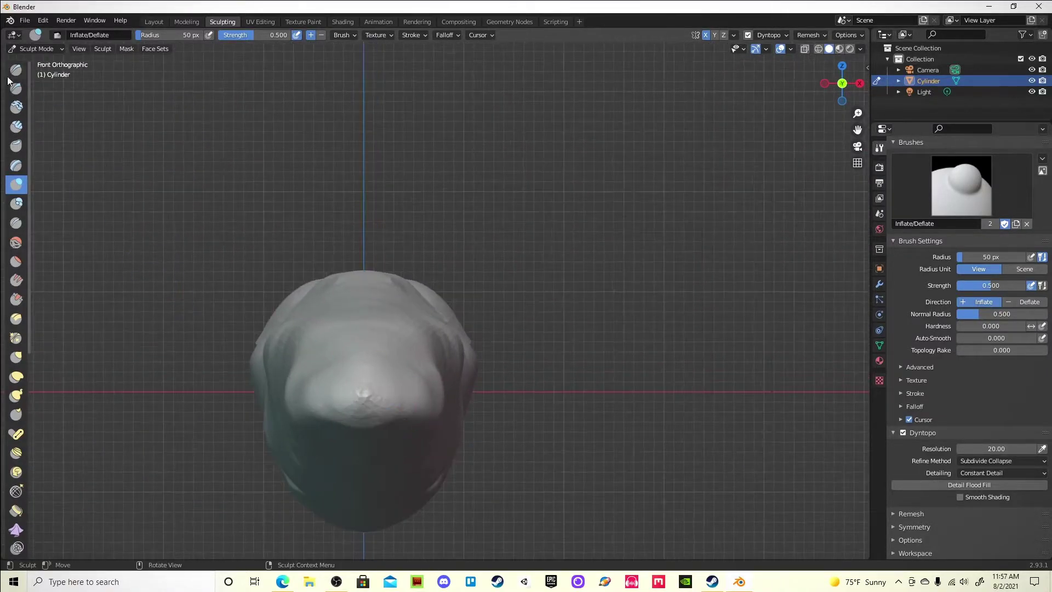
Carve two mirrored nostrils into the snout with Draw Sharp.
click(16, 88)
drag(424, 342, 423, 351)
mouse_move(423, 351)
middle_down()
mouse_move(498, 360)
mouse_move(437, 407)
mouse_move(445, 373)
middle_up()
In Layout front view, add a UV sphere and scale it down for an eye.
key(KP_1)
click(154, 22)
middle_drag(483, 304, 364, 289)
key(KP_1)
key(shift+a)
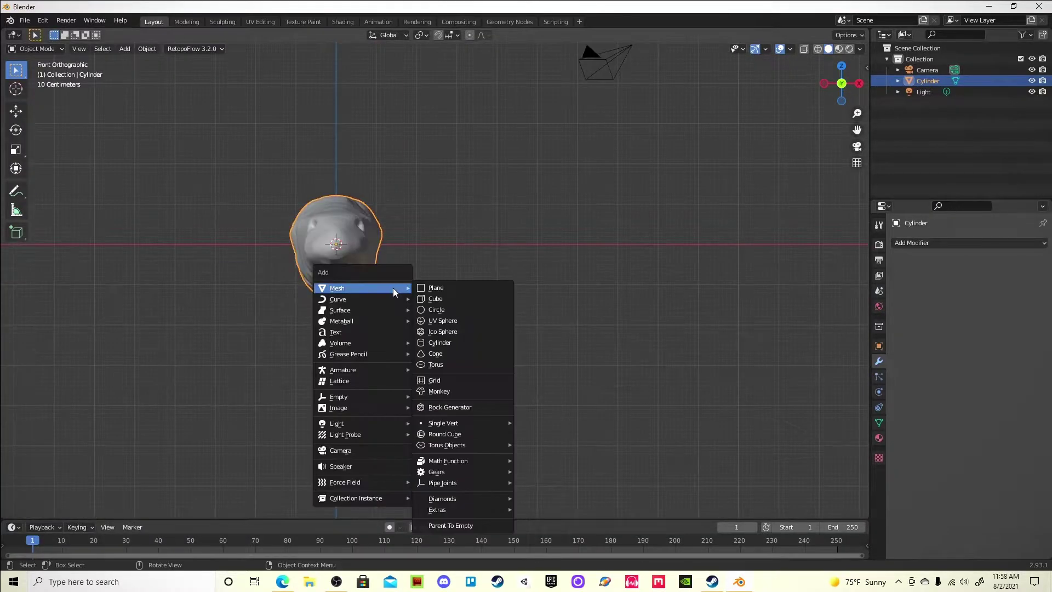
click(441, 320)
key(s)
scroll(340, 273, up, 1)
click(340, 273)
Move the sphere into the eye socket on the head.
scroll(385, 270, up, 5)
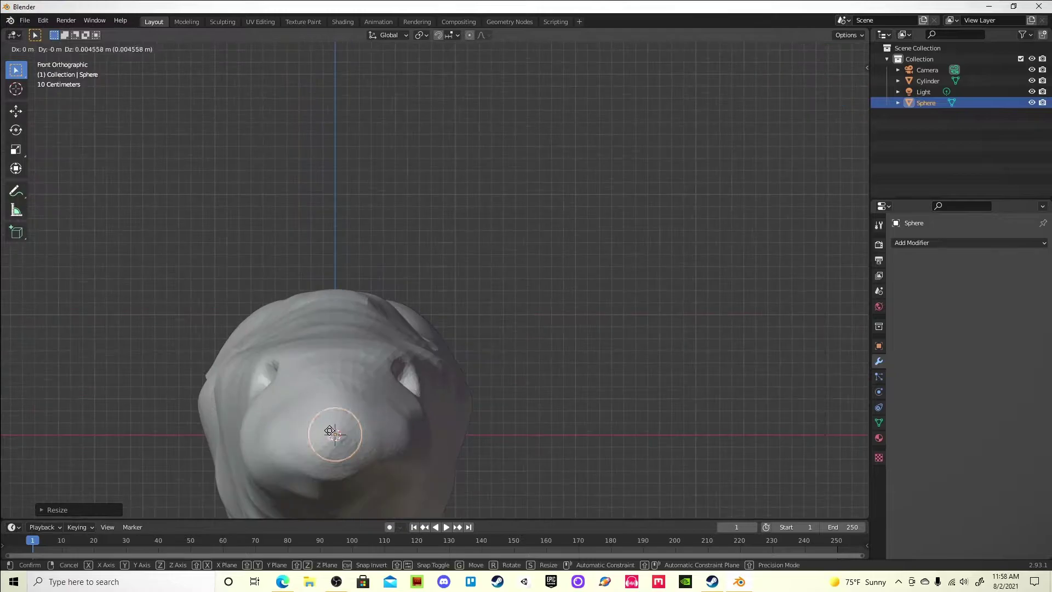
middle_drag(452, 393, 329, 384)
key(g)
click(235, 398)
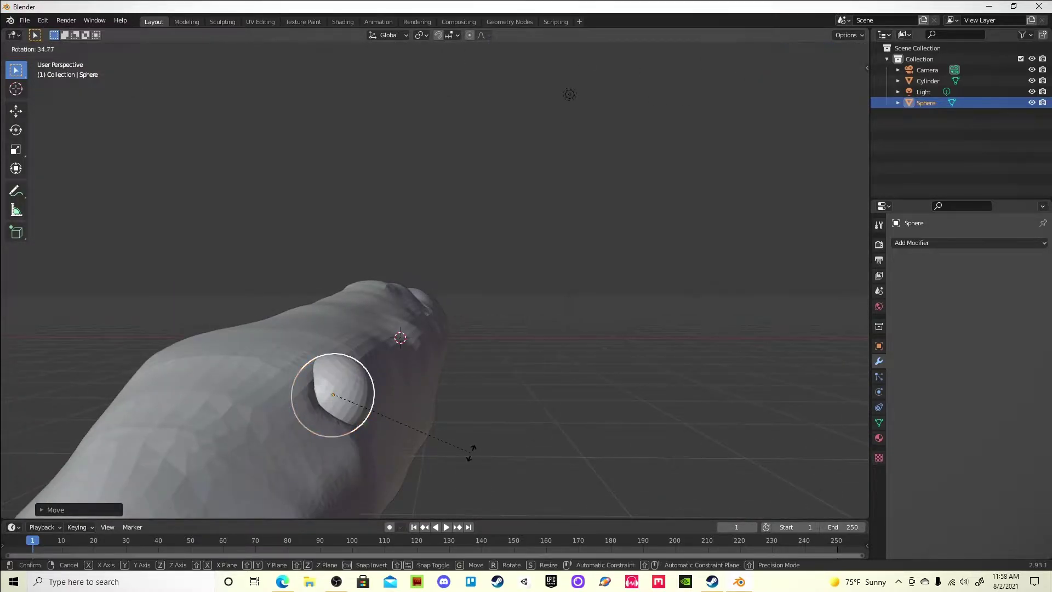
click(351, 447)
mouse_move(350, 447)
middle_down()
mouse_move(363, 436)
mouse_move(329, 417)
mouse_move(409, 388)
middle_up()
key(g)
click(362, 443)
Mirror the eye across the body with a Mirror modifier and resume sculpting the cylinder.
click(968, 243)
click(838, 364)
click(928, 81)
click(223, 21)
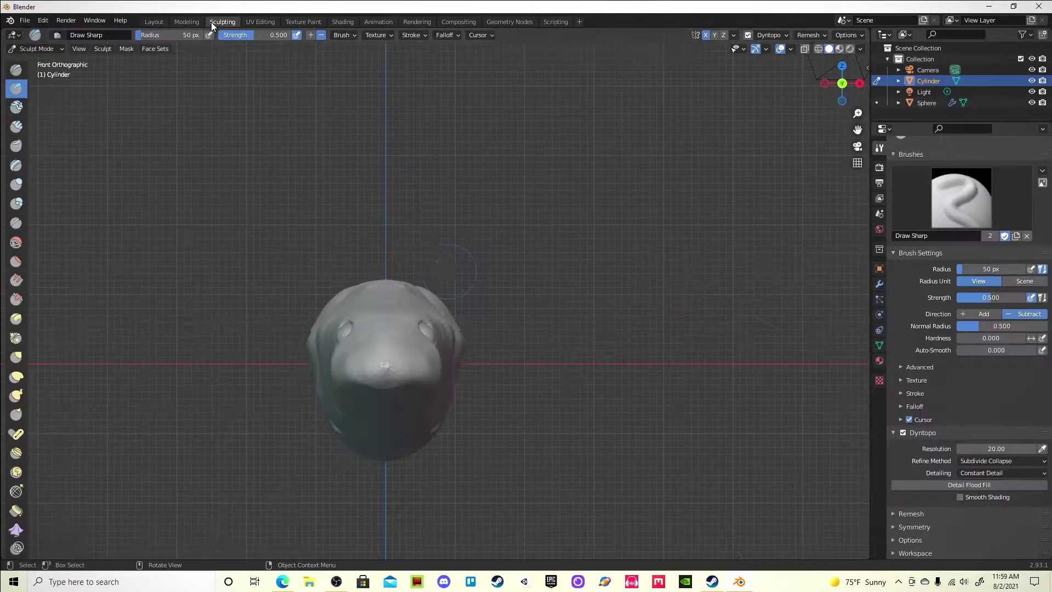
Refine the area around the eye socket with the Draw brush.
middle_drag(384, 274, 253, 373)
key(x)
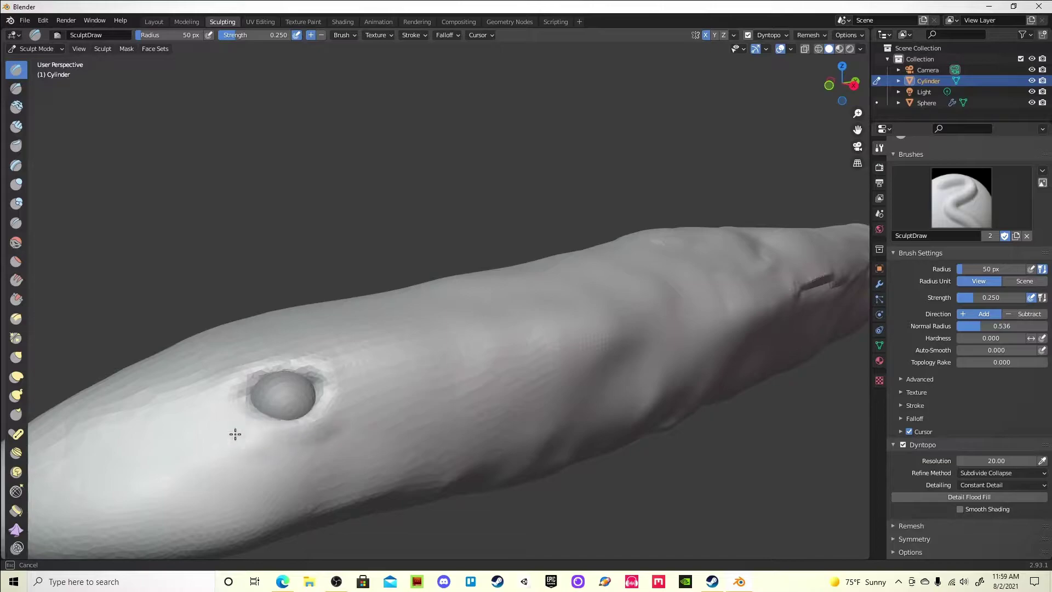
mouse_move(275, 379)
middle_down()
mouse_move(258, 340)
mouse_move(301, 383)
mouse_move(387, 429)
mouse_move(491, 375)
mouse_move(417, 406)
mouse_move(493, 383)
mouse_move(376, 429)
mouse_move(558, 370)
middle_up()
middle_drag(209, 399, 445, 323)
mouse_move(302, 429)
middle_down()
mouse_move(552, 451)
mouse_move(364, 381)
mouse_move(685, 373)
middle_up()
mouse_move(328, 361)
middle_down()
mouse_move(486, 465)
mouse_move(397, 345)
middle_up()
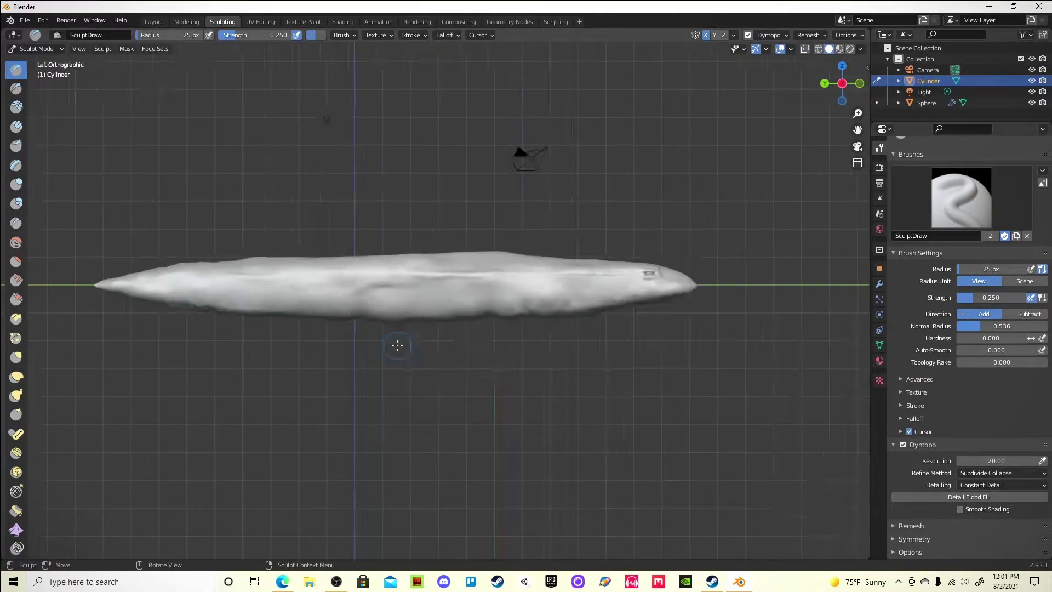
scroll(398, 345, up, 3)
mouse_move(263, 248)
shift+middle_down()
mouse_move(535, 284)
mouse_move(240, 309)
mouse_move(305, 301)
mouse_move(207, 296)
shift+middle_up()
Carve a deep horizontal mouth slit across the head near the tip.
middle_drag(577, 303, 458, 371)
scroll(458, 371, up, 3)
scroll(636, 346, up, 2)
scroll(636, 346, down, 2)
scroll(728, 368, down, 3)
mouse_move(556, 380)
middle_down()
mouse_move(408, 191)
mouse_move(428, 220)
mouse_move(447, 167)
mouse_move(582, 354)
mouse_move(389, 199)
mouse_move(113, 121)
mouse_move(400, 223)
middle_up()
key(x)
scroll(400, 223, up, 2)
mouse_move(198, 167)
middle_down()
mouse_move(246, 157)
mouse_move(369, 266)
mouse_move(493, 230)
mouse_move(847, 26)
middle_up()
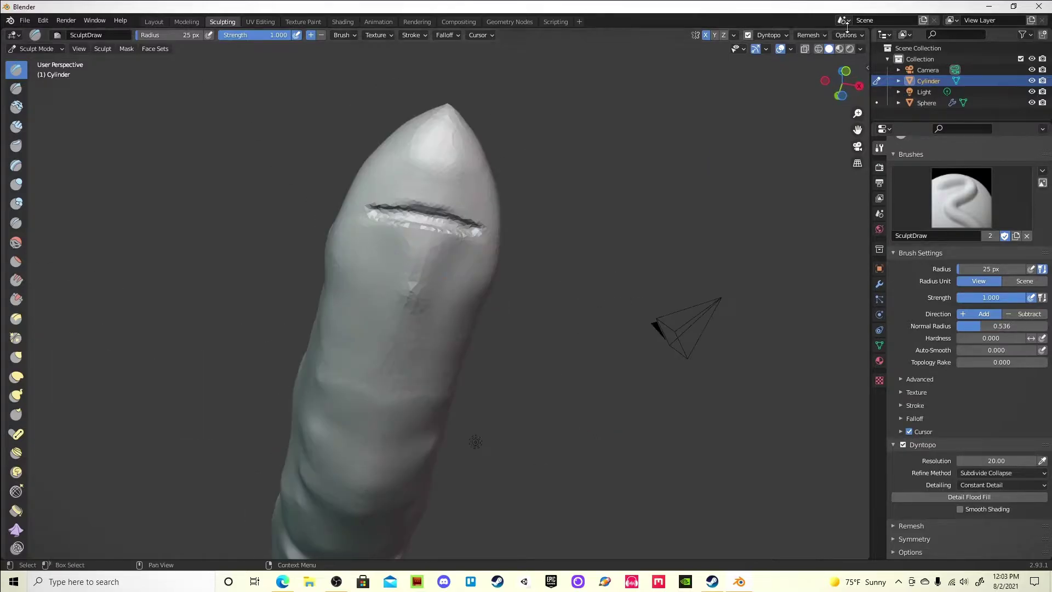
Set the voxel remesh size for the body.
key(r)
mouse_move(529, 252)
middle_down()
mouse_move(603, 352)
mouse_move(654, 190)
middle_up()
click(630, 353)
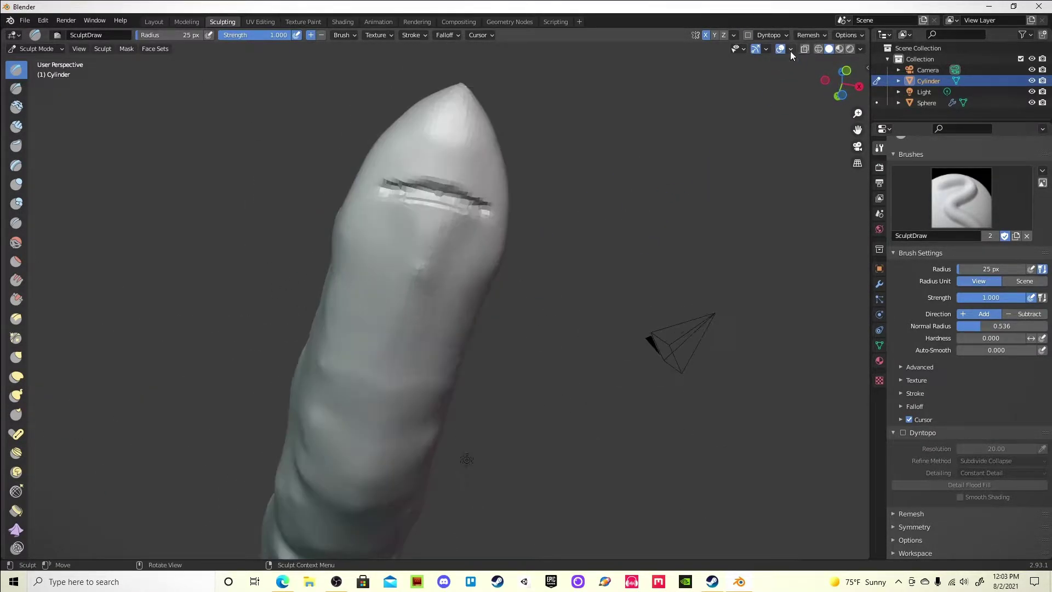
Enable dynamic topology at detail resolution 40 and build up lips around the mouth.
click(903, 433)
click(894, 458)
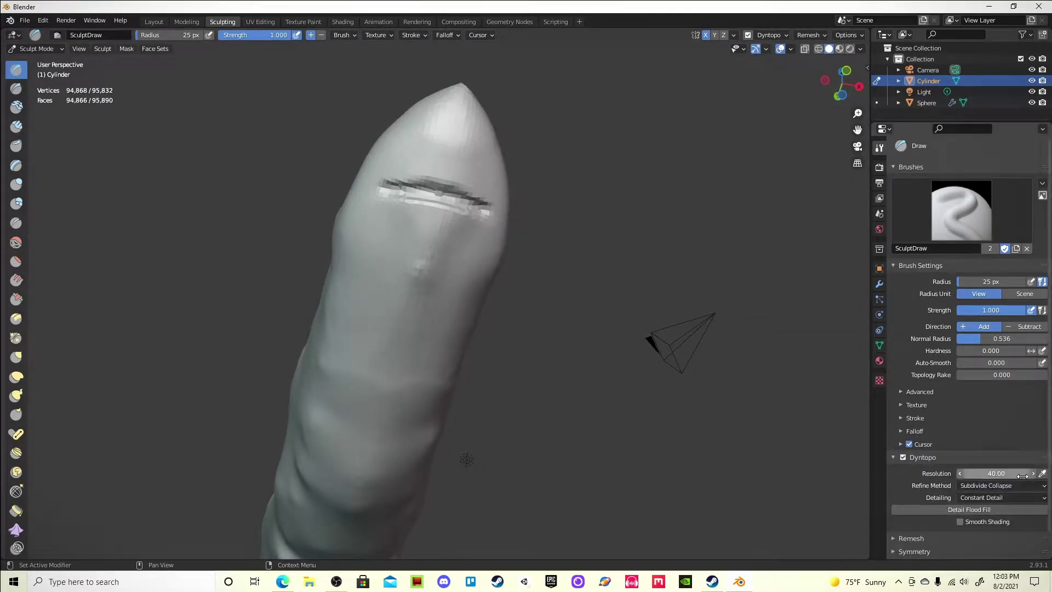
middle_drag(548, 274, 613, 285)
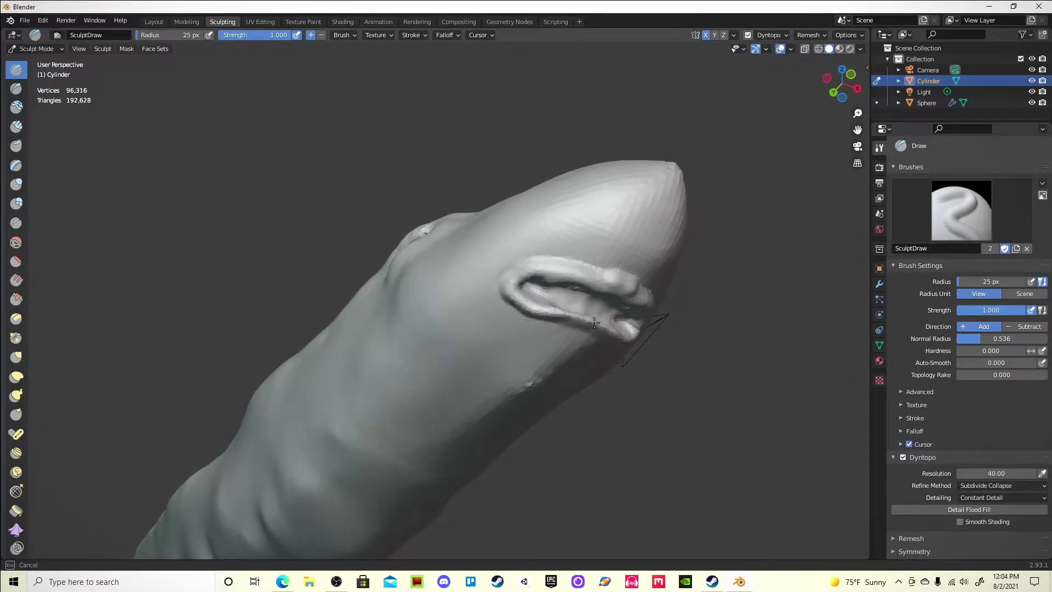
middle_drag(588, 322, 384, 246)
scroll(304, 156, up, 3)
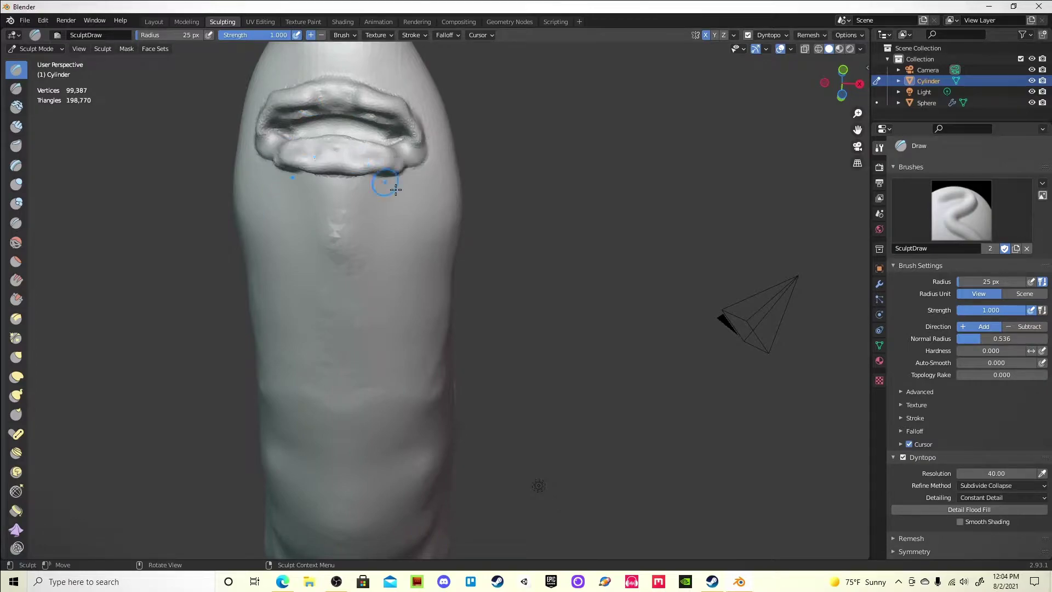
Draw a long ridge along the side of the body, checking it from the side view.
middle_drag(356, 160, 387, 205)
drag(761, 296, 273, 337)
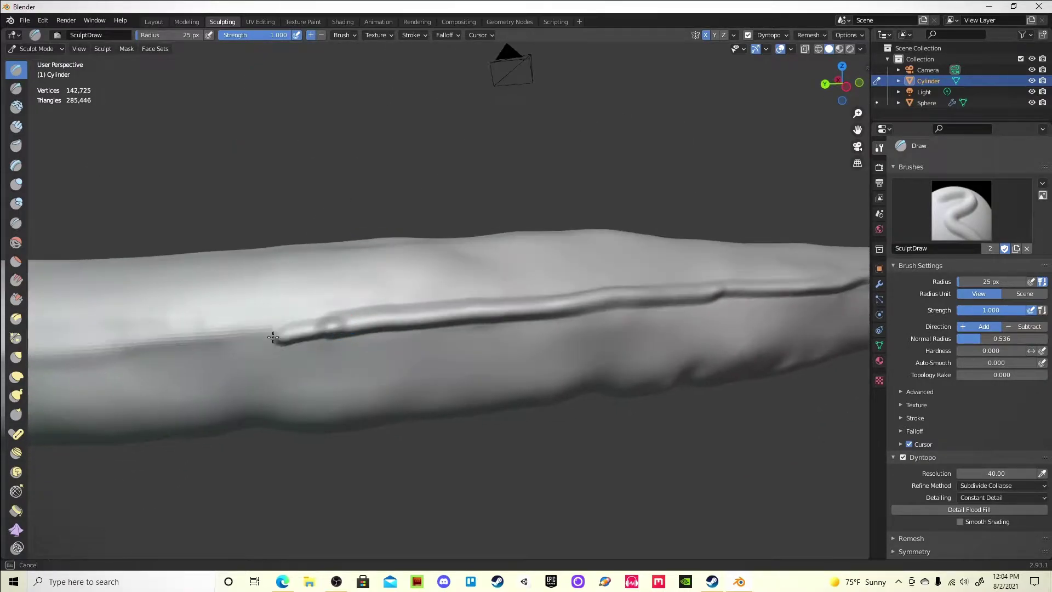
key(KP_3)
scroll(543, 302, down, 3)
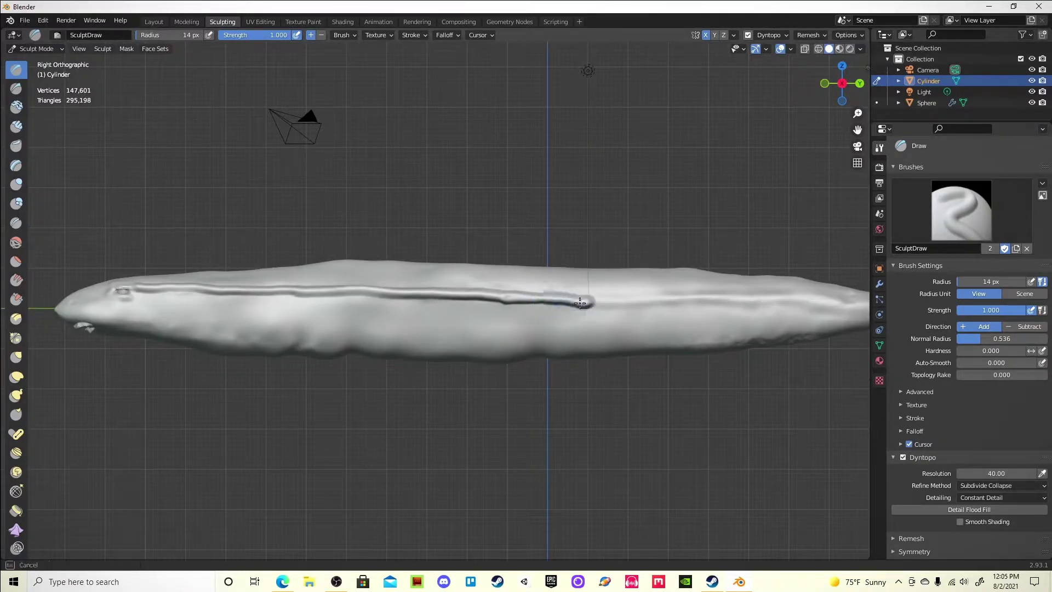
middle_drag(806, 299, 424, 160)
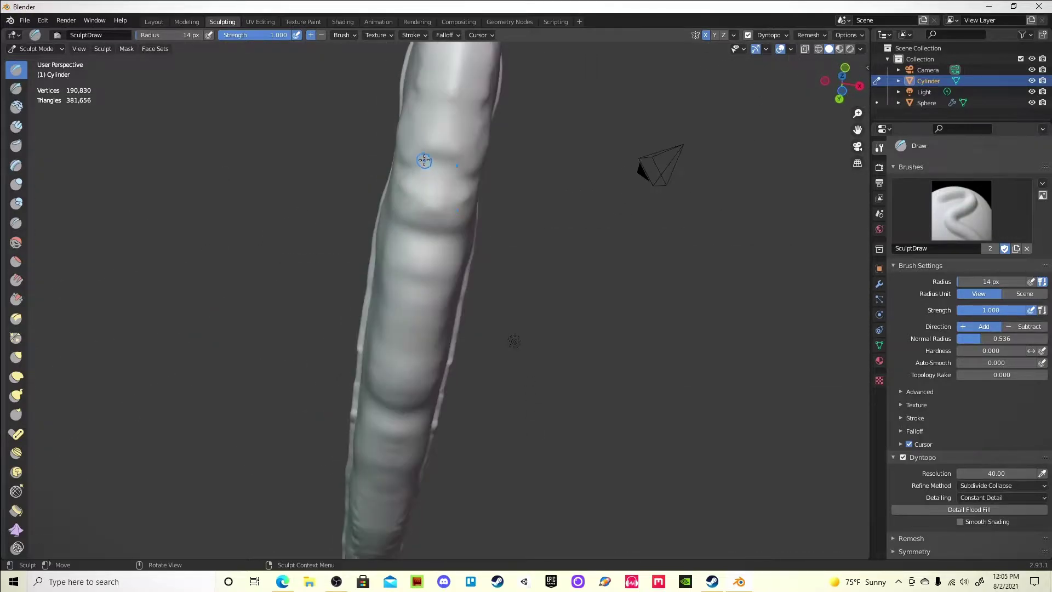
mouse_move(416, 261)
middle_down()
mouse_move(500, 206)
mouse_move(429, 216)
middle_up()
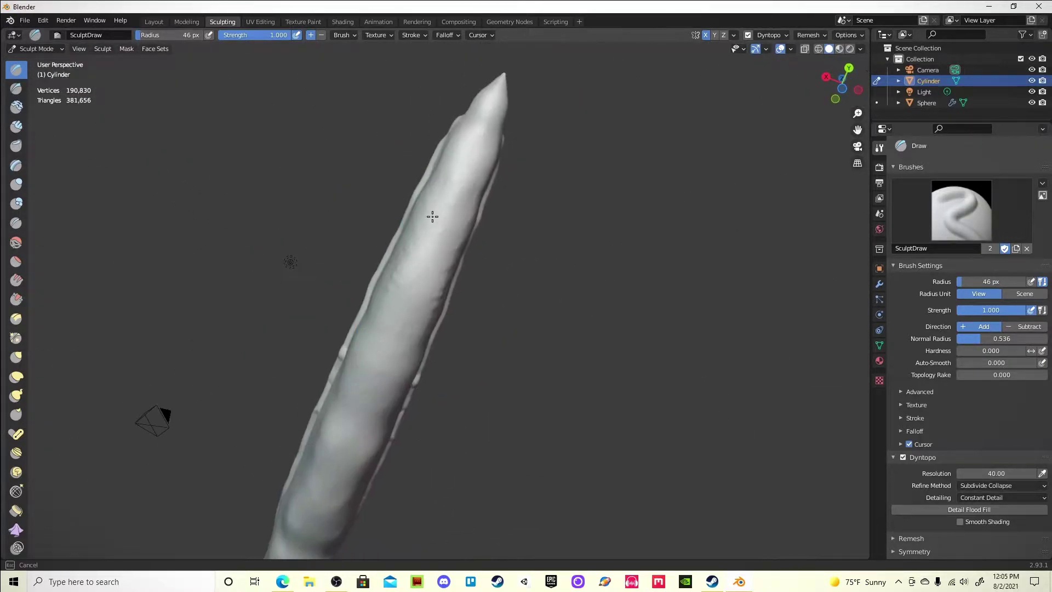
Switch to the Clay Strips brush and lay strips along the upright body.
key(c)
drag(426, 235, 383, 340)
mouse_move(383, 340)
middle_down()
mouse_move(547, 324)
mouse_move(514, 405)
middle_up()
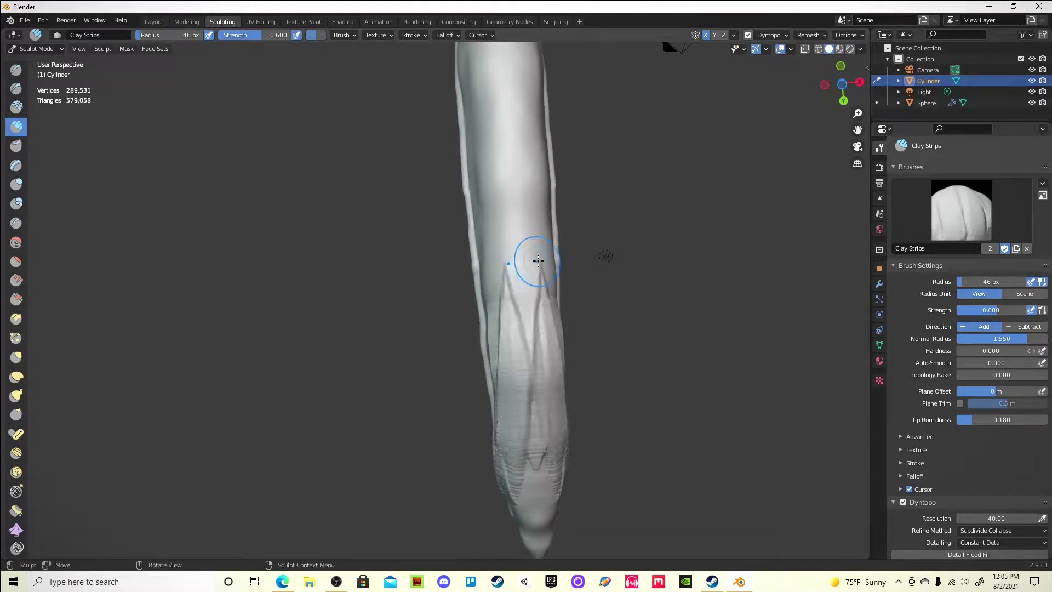
middle_drag(532, 265, 516, 274)
drag(515, 274, 523, 280)
drag(495, 200, 499, 263)
mouse_move(499, 263)
middle_down()
mouse_move(548, 329)
mouse_move(555, 409)
mouse_move(621, 365)
middle_up()
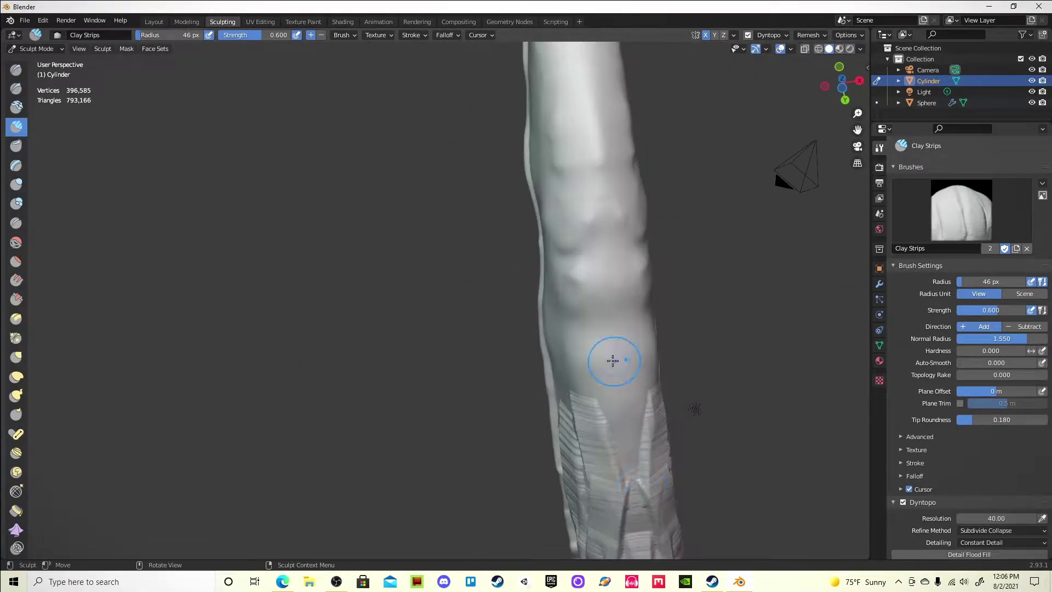
Add clay strips over the lower body toward the tip.
drag(597, 421, 589, 384)
middle_drag(589, 384, 567, 348)
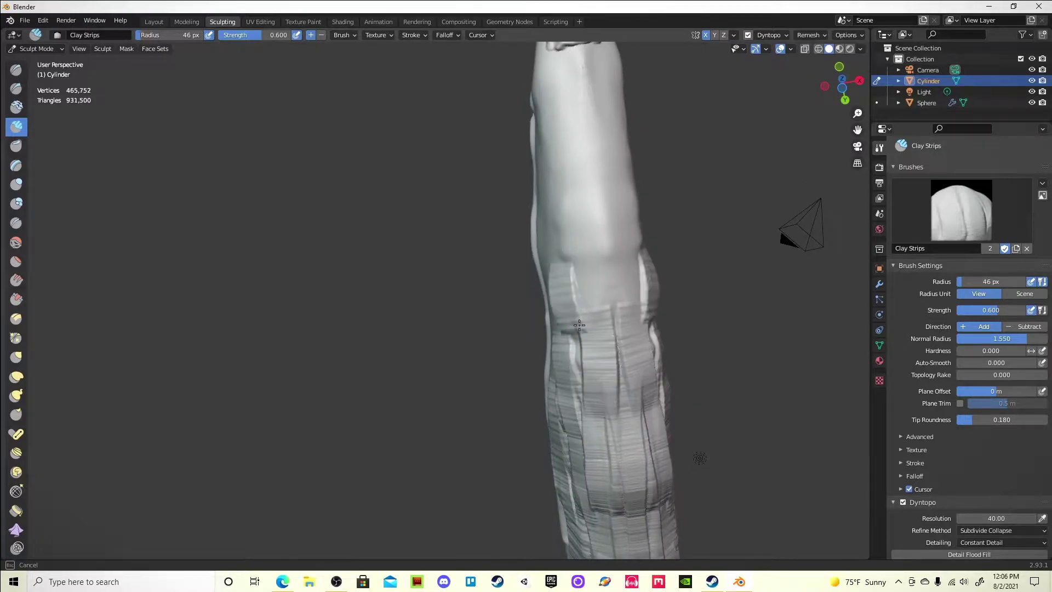
drag(606, 261, 603, 318)
middle_drag(603, 318, 558, 362)
mouse_move(597, 282)
middle_down()
mouse_move(411, 247)
mouse_move(697, 341)
middle_up()
scroll(493, 356, up, 3)
Sculpt clay strips near the tip and orbit around to inspect the ridges.
drag(438, 351, 451, 398)
drag(560, 234, 553, 307)
mouse_move(554, 307)
middle_down()
mouse_move(489, 371)
mouse_move(281, 293)
middle_up()
mouse_move(98, 372)
middle_down()
mouse_move(106, 388)
mouse_move(391, 327)
mouse_move(426, 235)
mouse_move(135, 296)
middle_up()
scroll(392, 326, down, 2)
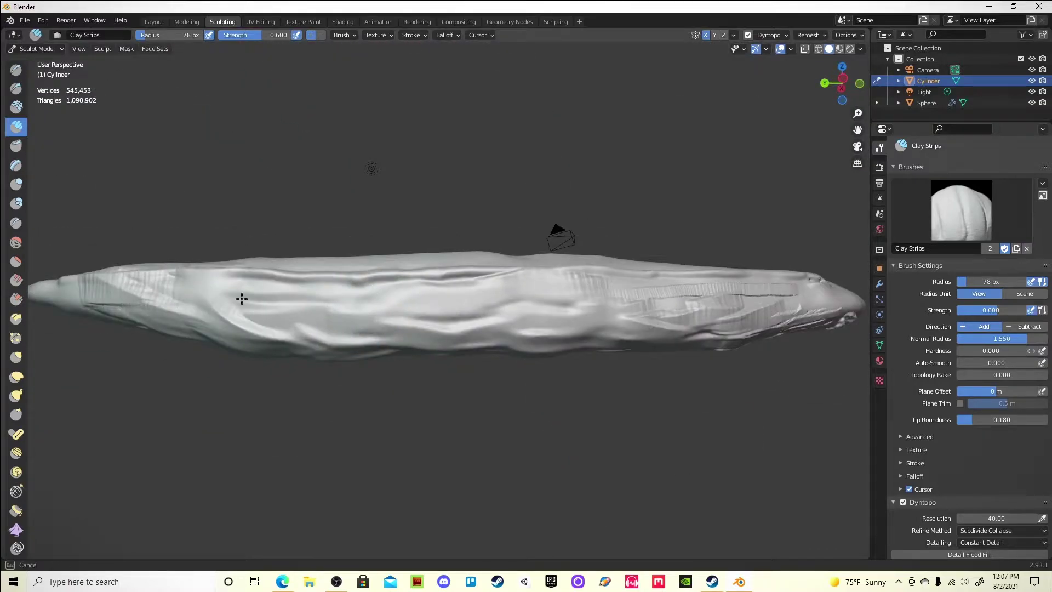
mouse_move(696, 299)
middle_down()
mouse_move(400, 206)
mouse_move(384, 236)
mouse_move(429, 265)
mouse_move(365, 490)
mouse_move(329, 159)
middle_up()
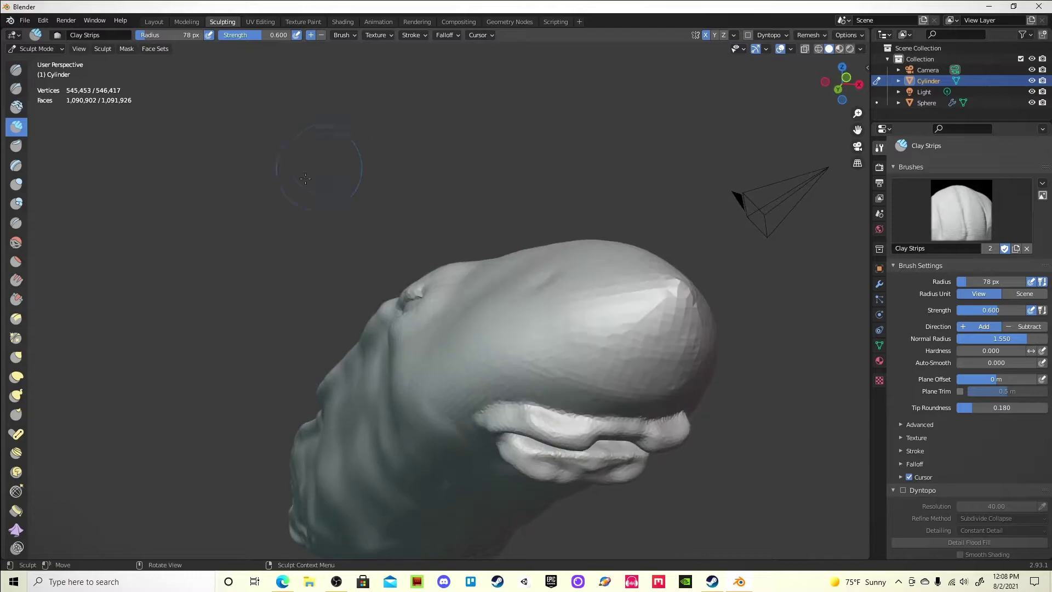
Switch back to the Draw brush and turn dynamic topology off.
mouse_move(589, 319)
middle_down()
mouse_move(517, 253)
mouse_move(203, 425)
mouse_move(534, 390)
mouse_move(361, 392)
mouse_move(141, 371)
mouse_move(315, 272)
mouse_move(152, 341)
middle_up()
key(ctrl+d)
key(x)
scroll(301, 307, down, 5)
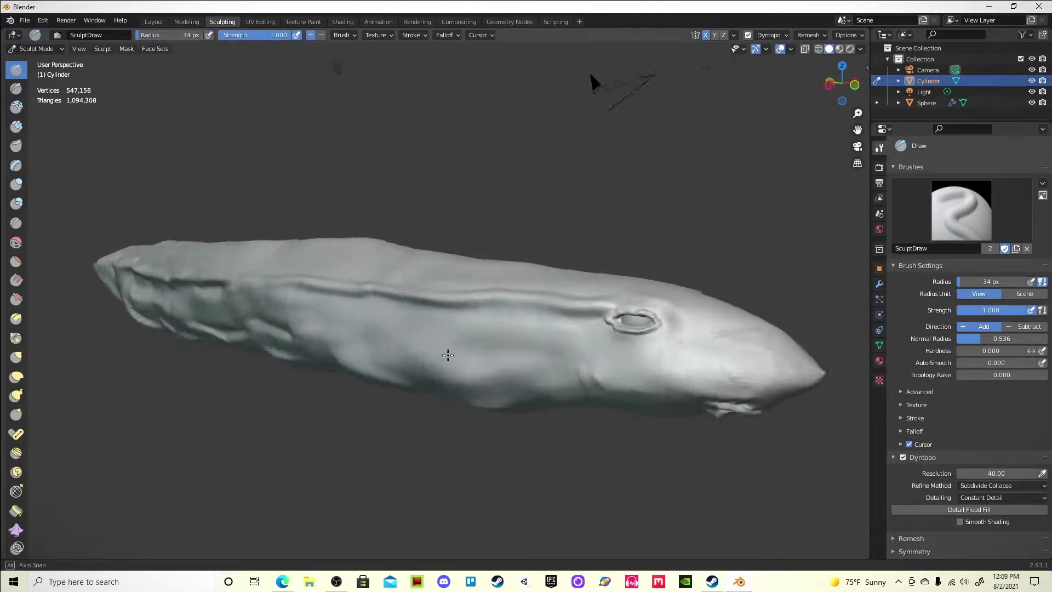
key(ctrl+d)
Set a coarse voxel size and remesh the sculpt to about 164,276 vertices.
middle_drag(316, 347, 436, 257)
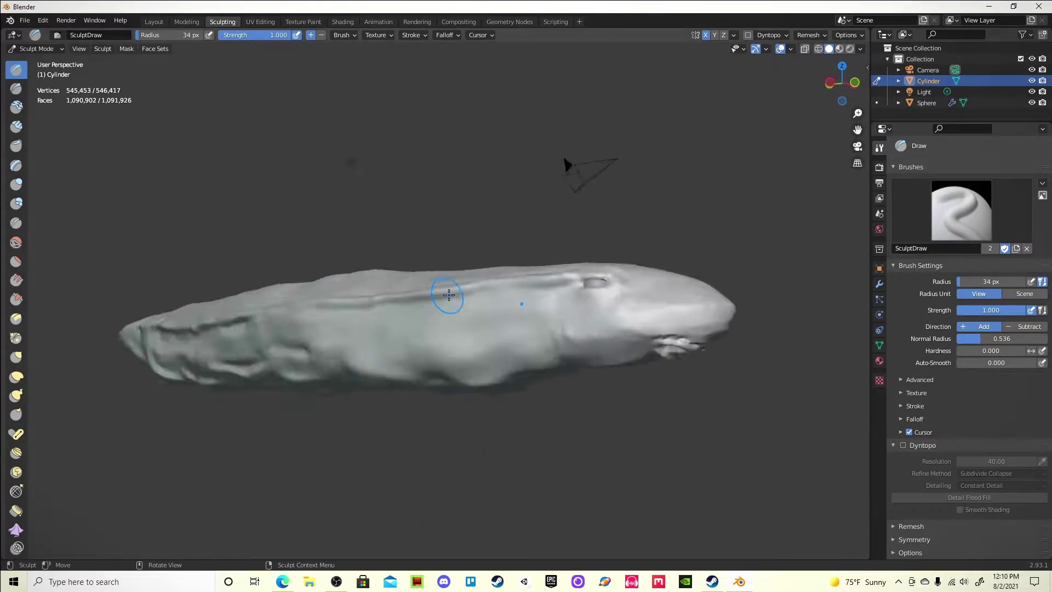
mouse_move(436, 257)
middle_down()
mouse_move(359, 354)
mouse_move(399, 321)
middle_up()
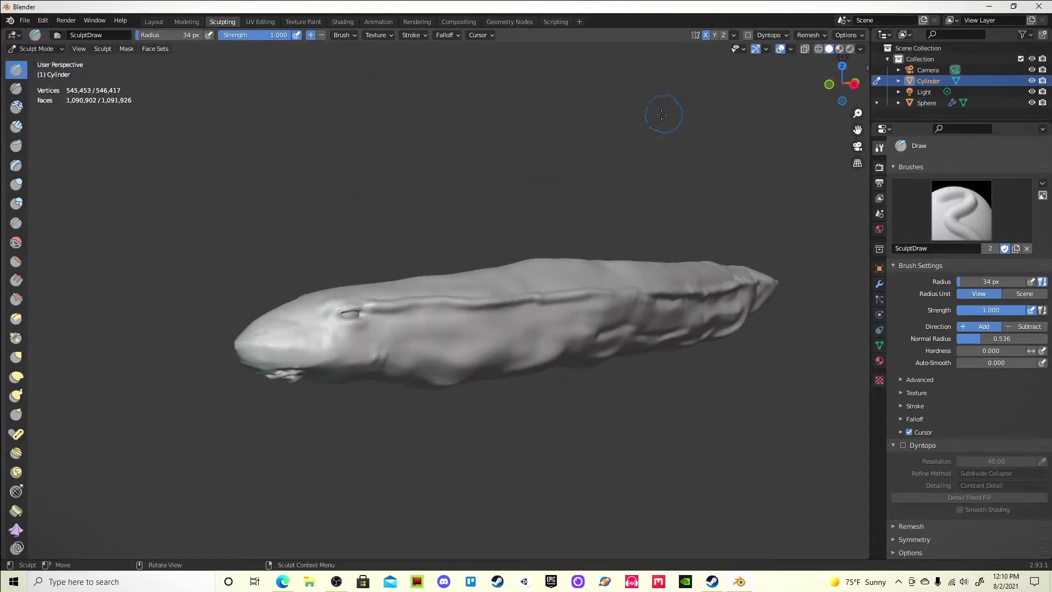
key(r)
click(647, 129)
middle_drag(626, 138, 564, 300)
Remesh at a finer voxel size of about 0.011, reaching about 2.4 million vertices.
key(r)
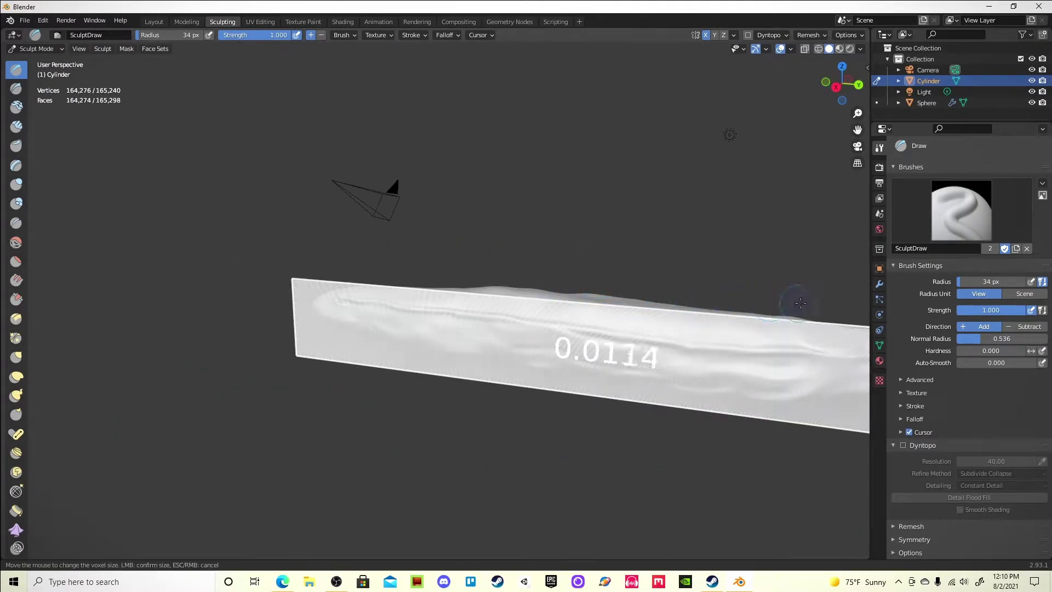
click(787, 303)
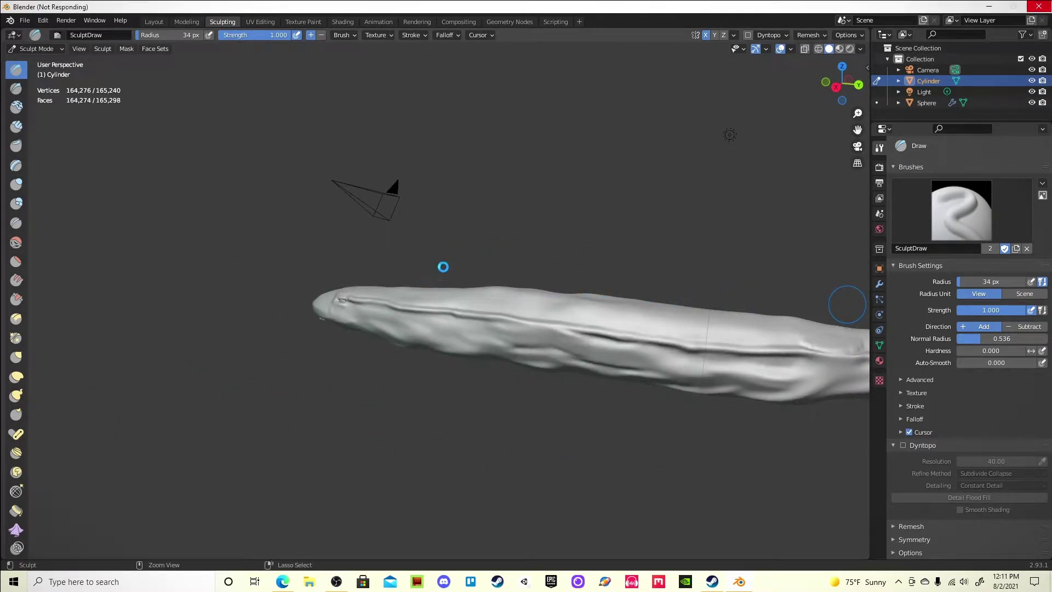
middle_drag(437, 264, 433, 131)
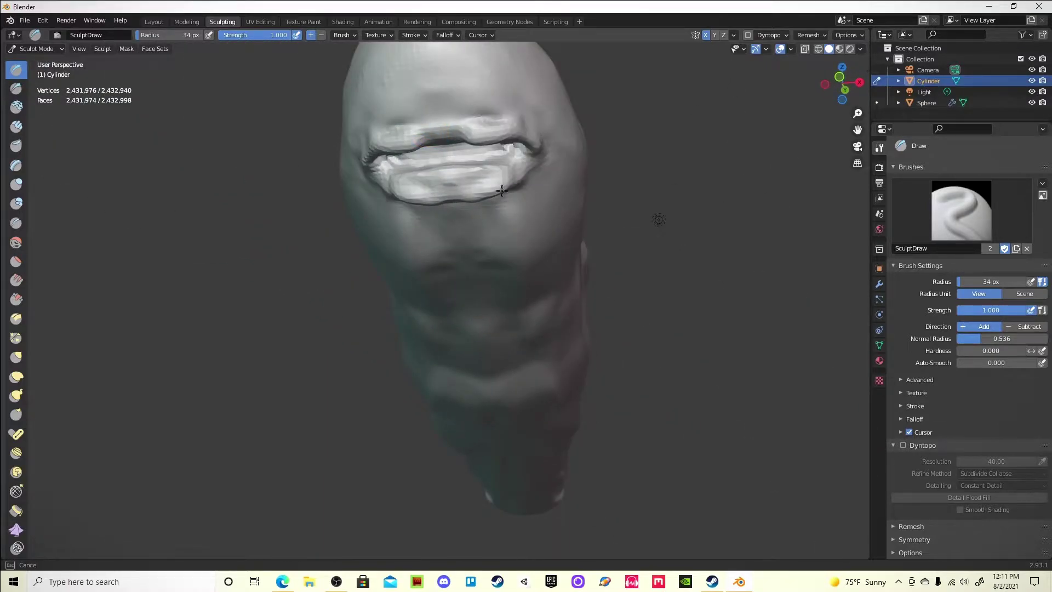
middle_drag(502, 190, 450, 206)
middle_drag(373, 114, 401, 124)
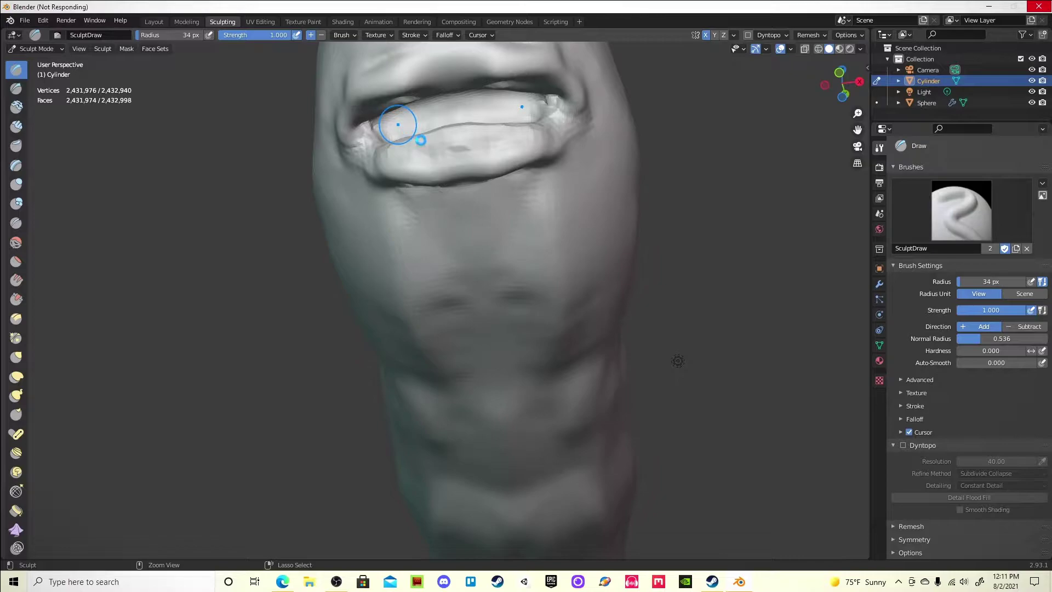
mouse_move(569, 118)
middle_down()
mouse_move(316, 271)
mouse_move(559, 106)
middle_up()
mouse_move(582, 180)
middle_down()
mouse_move(559, 113)
mouse_move(645, 339)
mouse_move(587, 418)
mouse_move(402, 431)
middle_up()
Zoom in on the side of the head and shrink the brush radius to 15 px.
scroll(401, 430, up, 3)
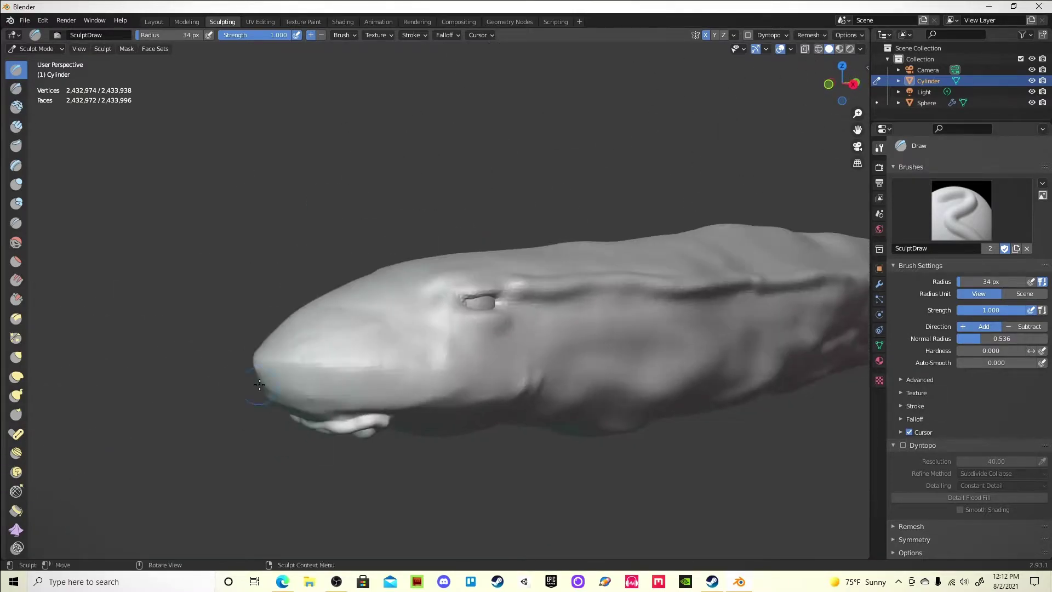
scroll(343, 368, up, 2)
scroll(294, 356, up, 2)
mouse_move(294, 357)
middle_down()
mouse_move(418, 353)
mouse_move(275, 389)
middle_up()
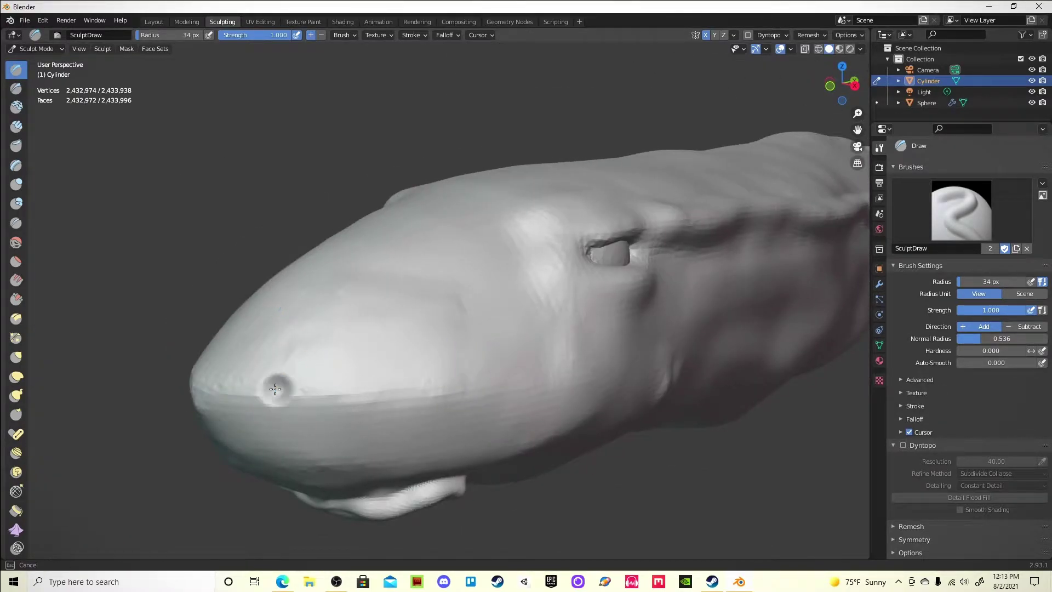
scroll(159, 406, up, 2)
key(f)
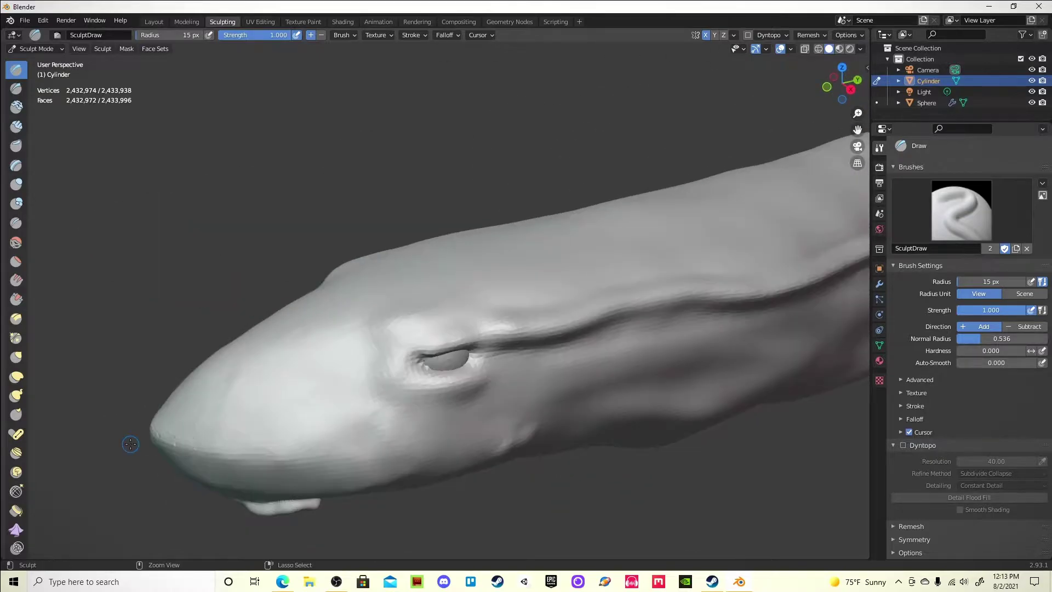
Browse to the Alphas\PNG folder and load _6.png as the brush texture.
click(269, 220)
double_click(423, 213)
double_click(745, 197)
double_click(660, 192)
double_click(484, 205)
double_click(411, 192)
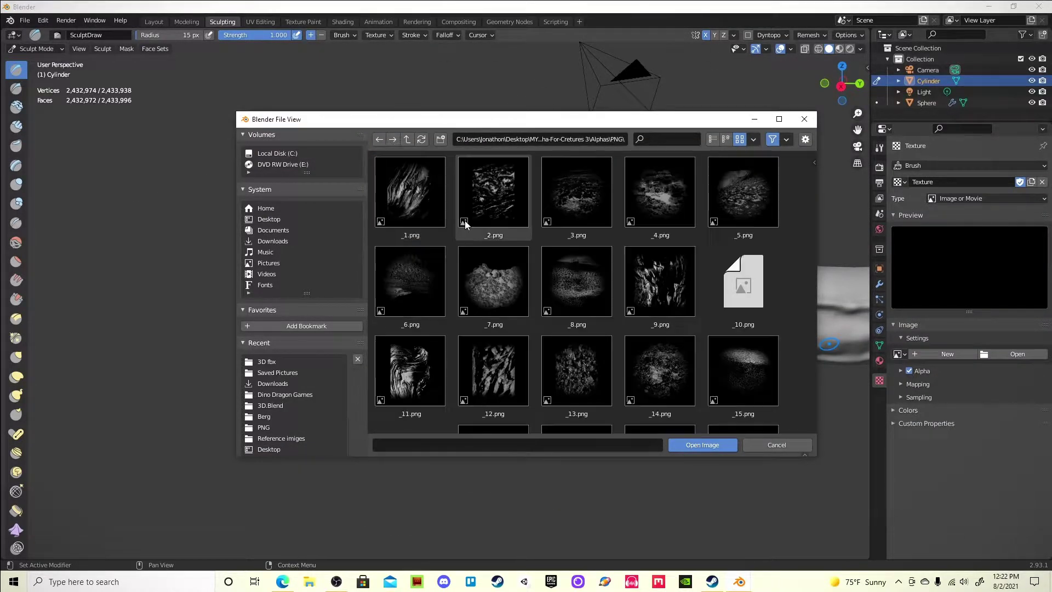
scroll(477, 223, down, 10)
double_click(410, 192)
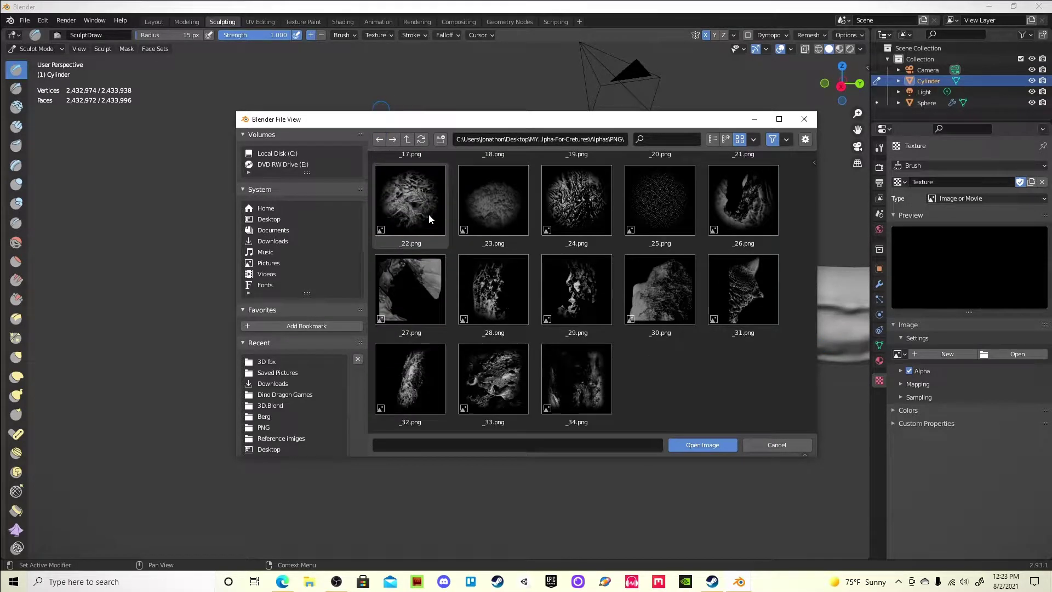
click(379, 139)
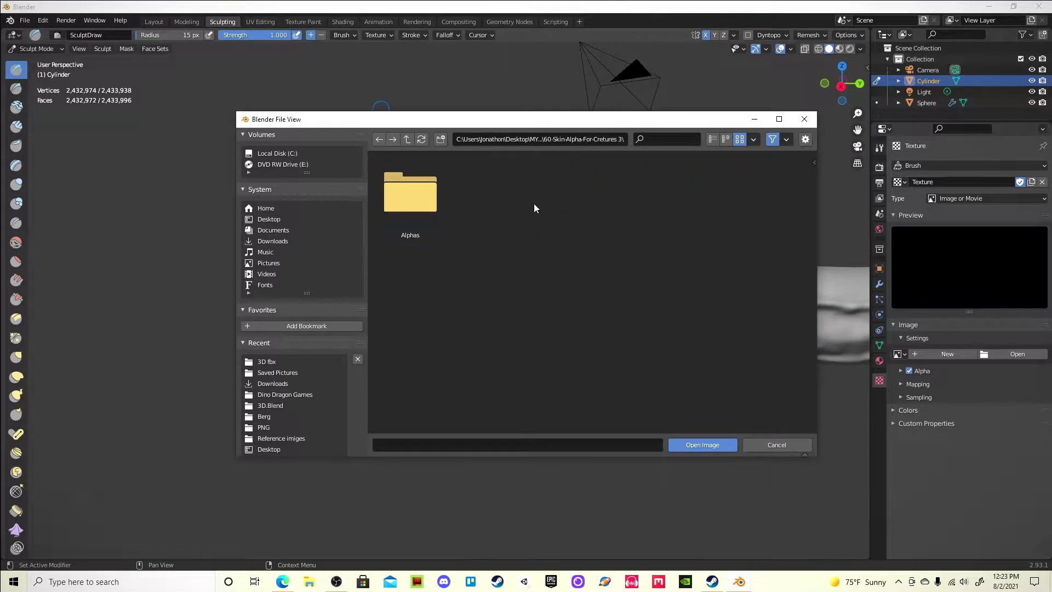
double_click(410, 192)
double_click(410, 192)
scroll(491, 235, down, 1)
click(694, 445)
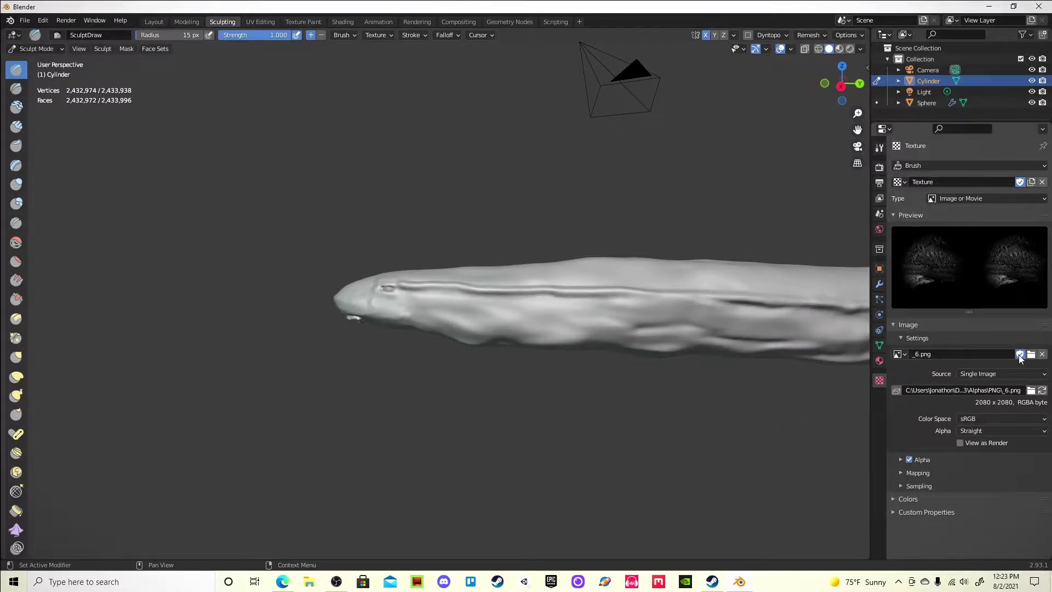
Create a new brush texture and try the _55.png alpha image.
click(1031, 354)
scroll(608, 282, down, 2)
scroll(604, 282, down, 2)
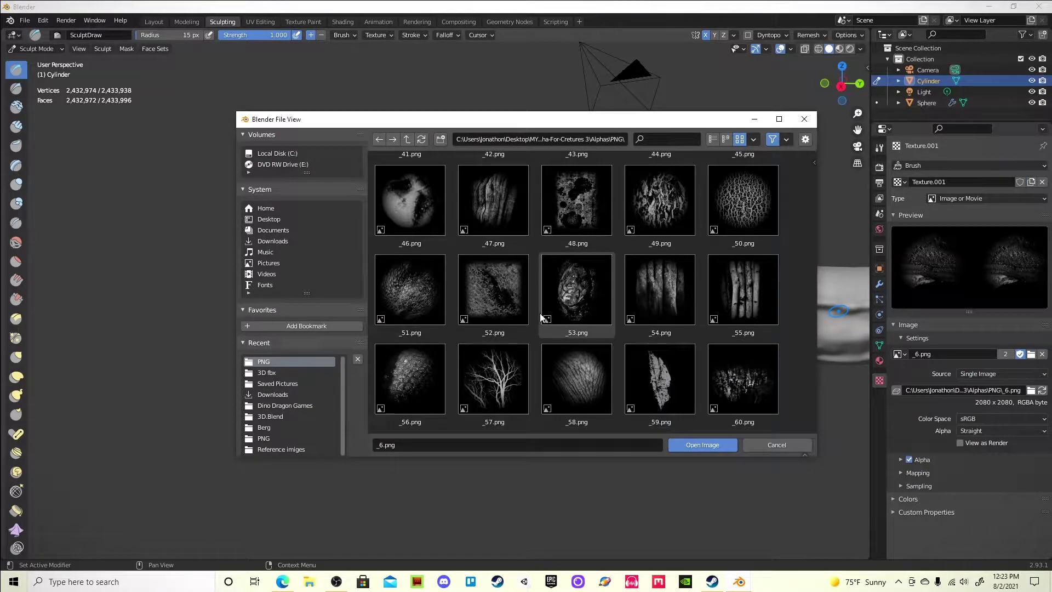
double_click(493, 296)
click(1031, 355)
scroll(722, 296, down, 3)
scroll(722, 301, down, 3)
key(Return)
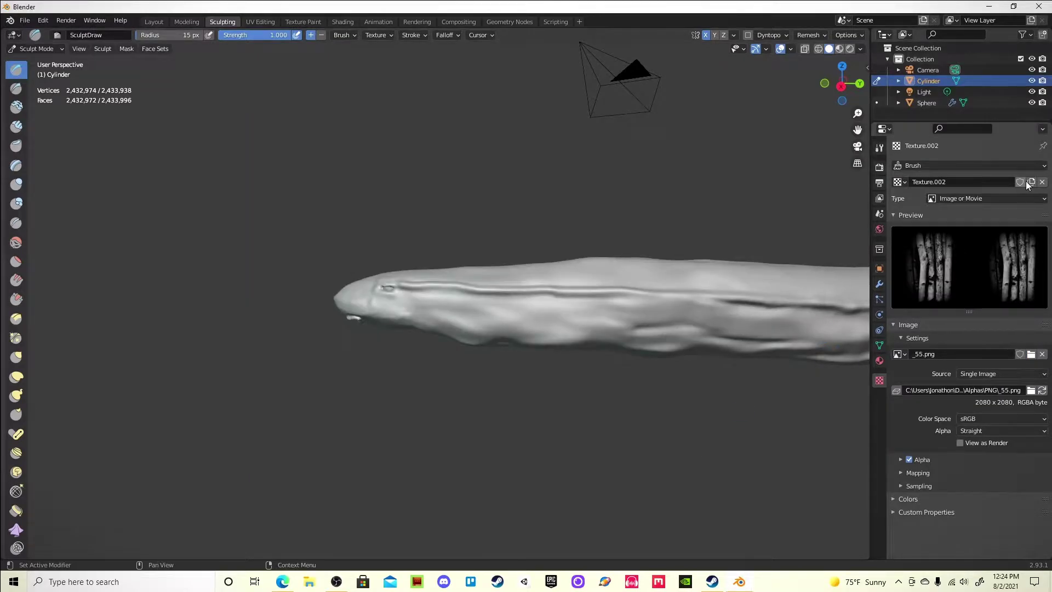
Replace the brush texture image with the _43.png alpha.
click(1031, 354)
scroll(551, 304, down, 3)
scroll(551, 304, down, 3)
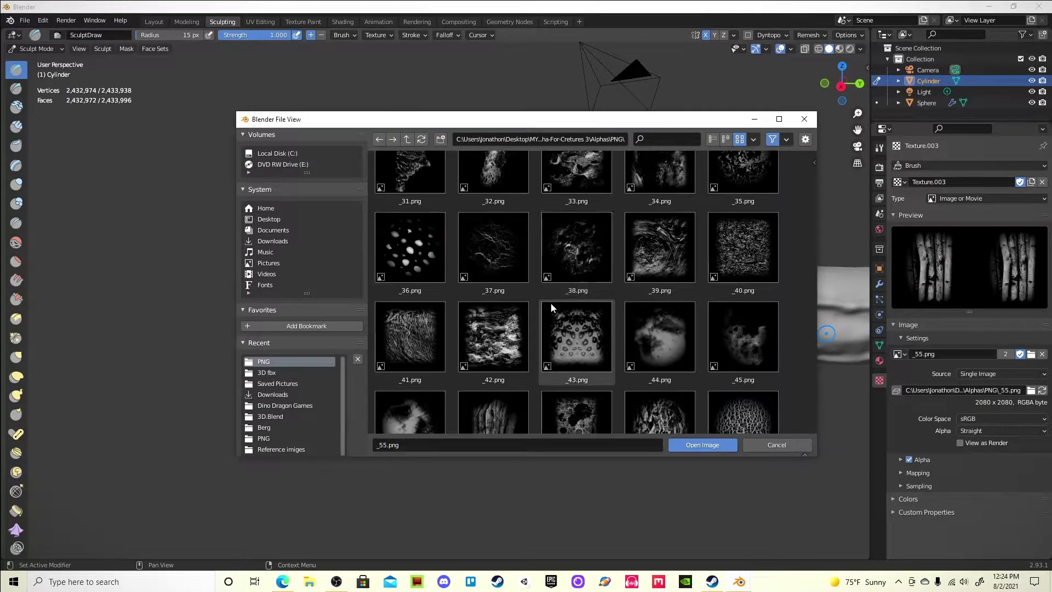
click(703, 445)
Set the brush texture to Random mapping with Airbrush stroke and stamp dabs along the body.
click(880, 148)
scroll(906, 378, down, 1)
click(902, 370)
scroll(931, 383, down, 3)
scroll(976, 423, down, 4)
click(916, 414)
click(1003, 431)
middle_drag(548, 274, 493, 258)
drag(491, 258, 615, 308)
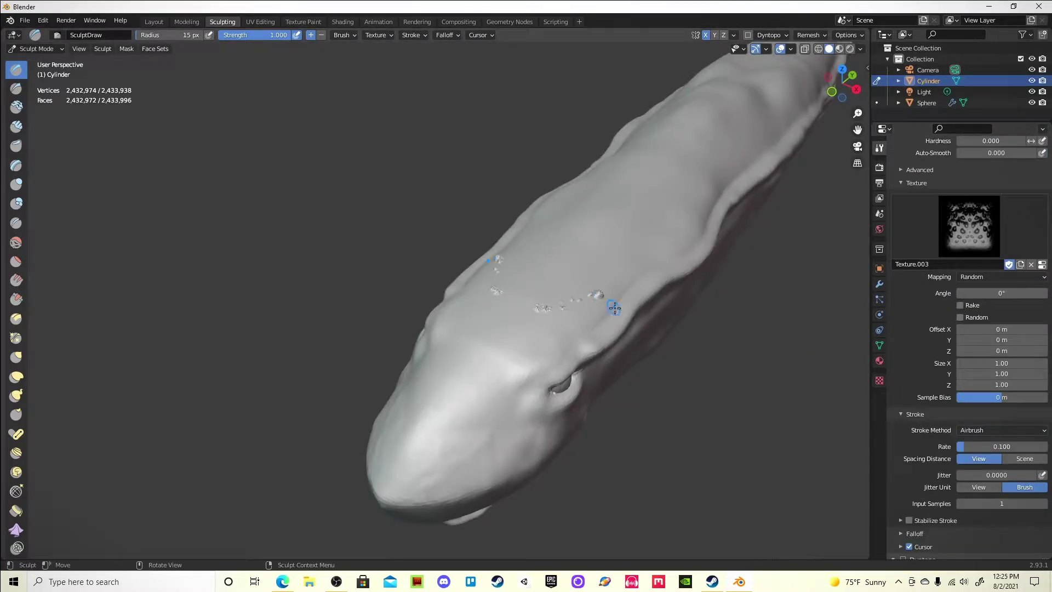
Switch to Anchored stroke at 0.2 strength and stamp cracked wrinkle patches along the body.
click(982, 478)
drag(520, 307, 442, 425)
middle_drag(442, 425, 616, 442)
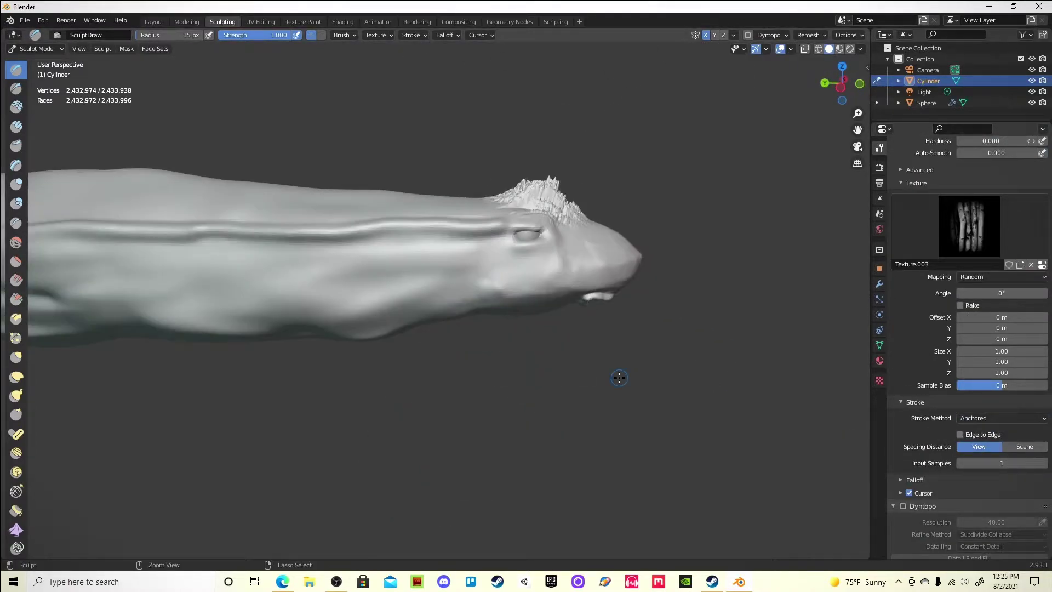
scroll(978, 323, up, 5)
middle_drag(658, 340, 500, 344)
middle_drag(609, 458, 416, 273)
middle_drag(596, 404, 445, 332)
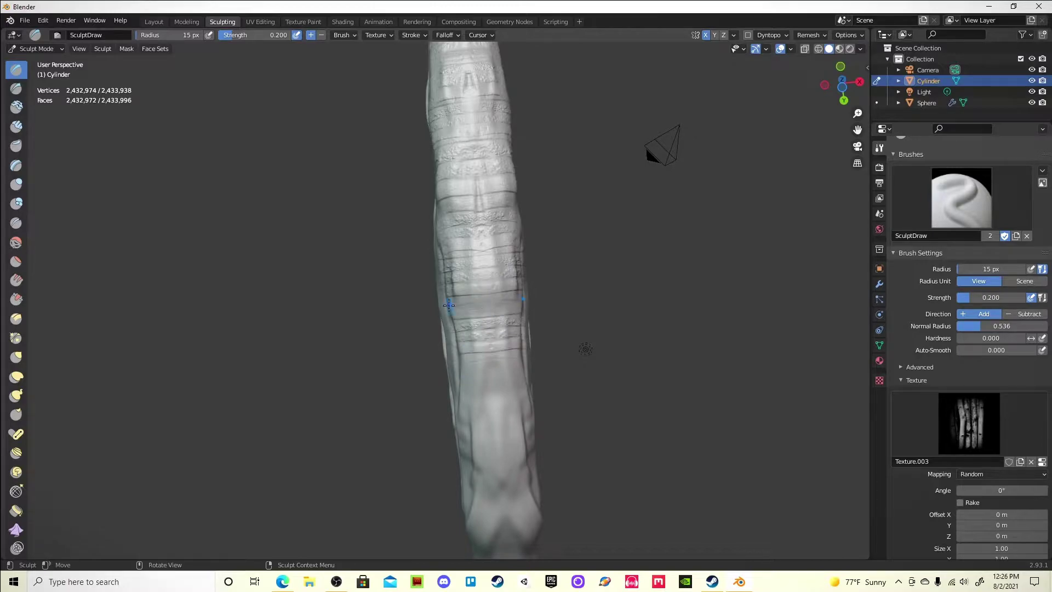
middle_drag(501, 415, 982, 428)
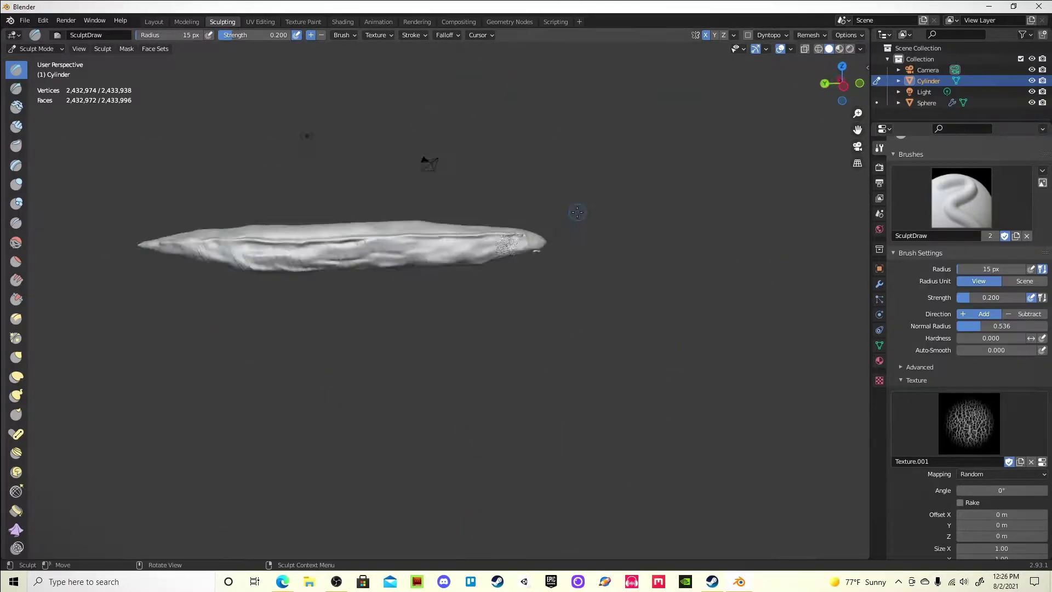
scroll(605, 318, up, 5)
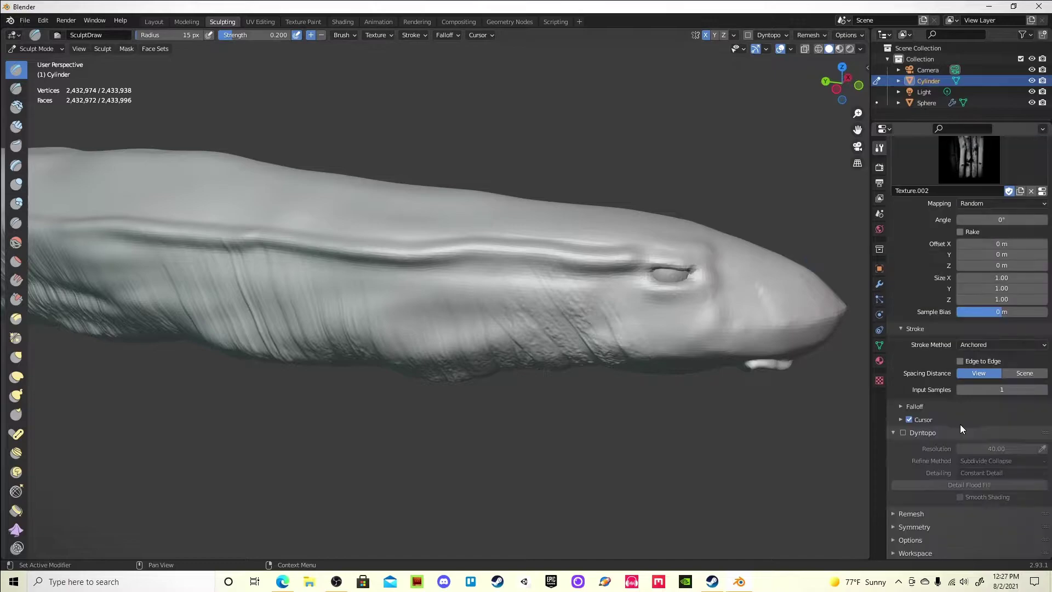
scroll(1043, 262, up, 5)
Pick Texture.004 from the brush texture list, leaving the image file unchanged.
click(1032, 354)
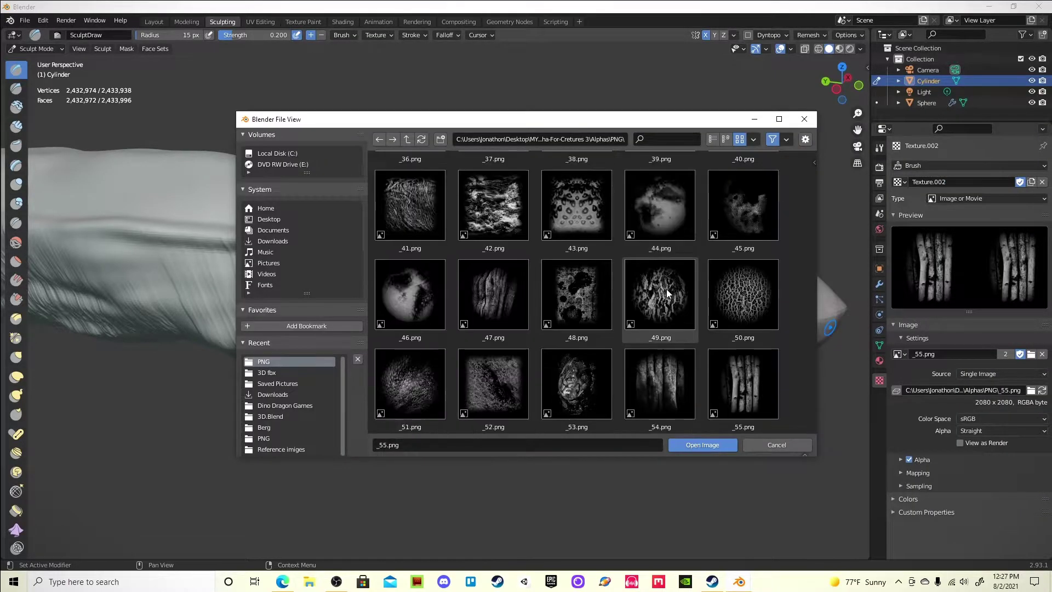
scroll(531, 320, up, 1)
click(698, 444)
click(879, 148)
mouse_move(776, 278)
middle_down()
mouse_move(574, 47)
mouse_move(467, 308)
middle_up()
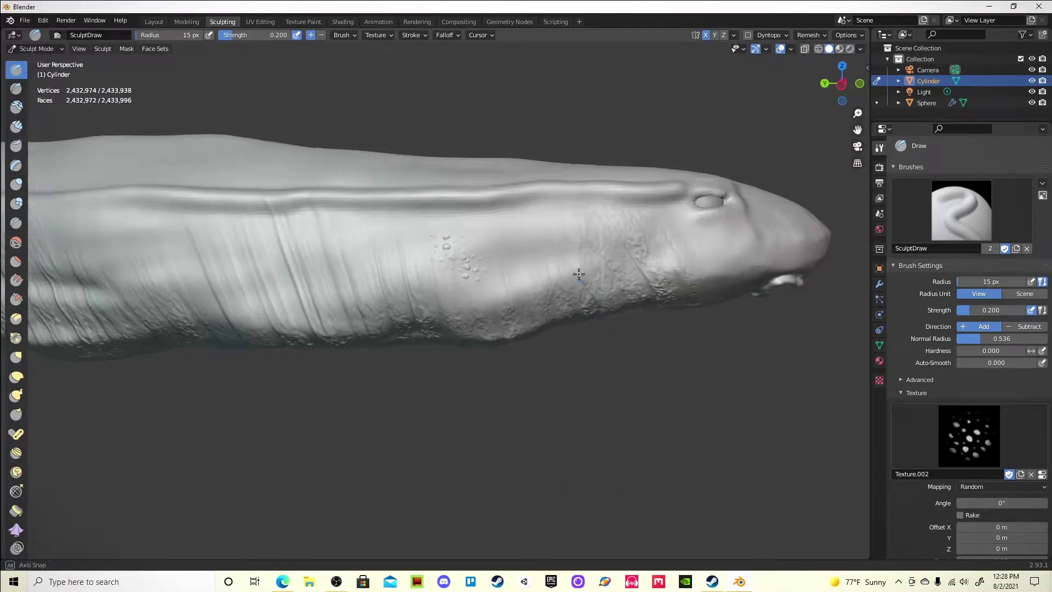
mouse_move(619, 315)
ctrl+middle_down()
mouse_move(493, 270)
mouse_move(968, 443)
ctrl+middle_up()
click(1042, 475)
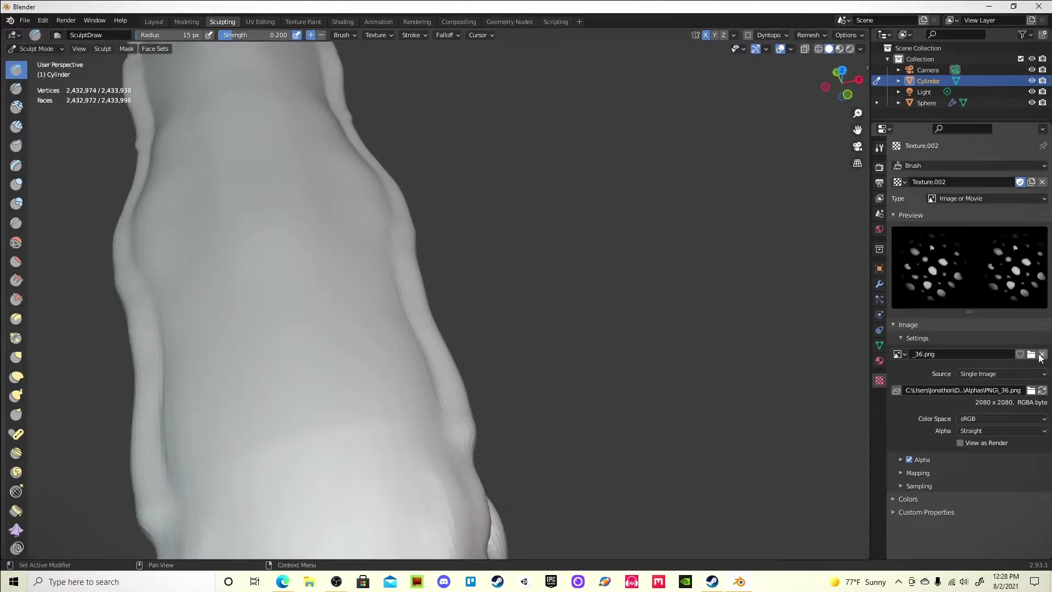
click(1032, 358)
click(700, 447)
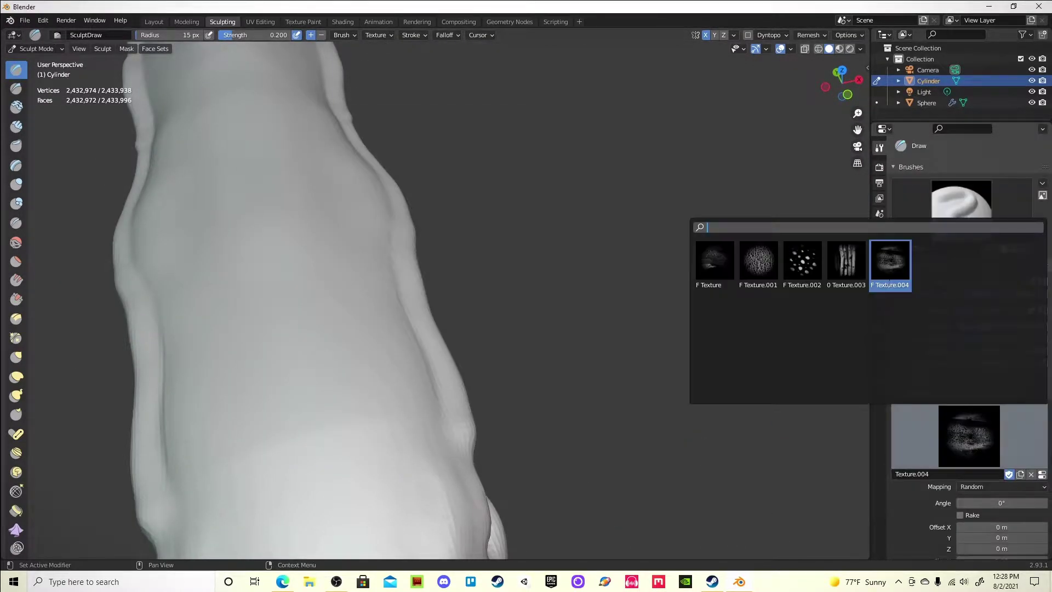
click(895, 263)
mouse_move(322, 496)
middle_down()
mouse_move(650, 307)
mouse_move(402, 351)
mouse_move(625, 414)
middle_up()
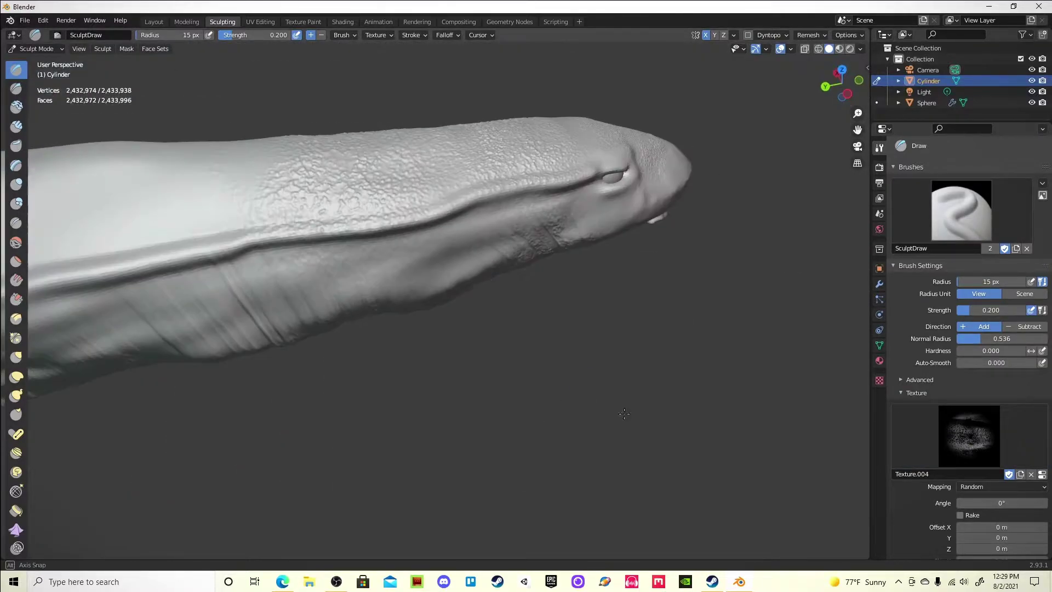
Return the brush to Texture.003 and stamp vertical wrinkle folds along the flank at 103 px radius.
mouse_move(387, 269)
middle_down()
mouse_move(460, 493)
mouse_move(345, 64)
mouse_move(486, 400)
mouse_move(409, 258)
mouse_move(284, 404)
mouse_move(449, 422)
mouse_move(470, 413)
mouse_move(646, 454)
mouse_move(695, 495)
mouse_move(500, 416)
mouse_move(705, 400)
mouse_move(669, 376)
mouse_move(672, 174)
mouse_move(521, 329)
mouse_move(438, 356)
middle_up()
click(969, 436)
click(763, 258)
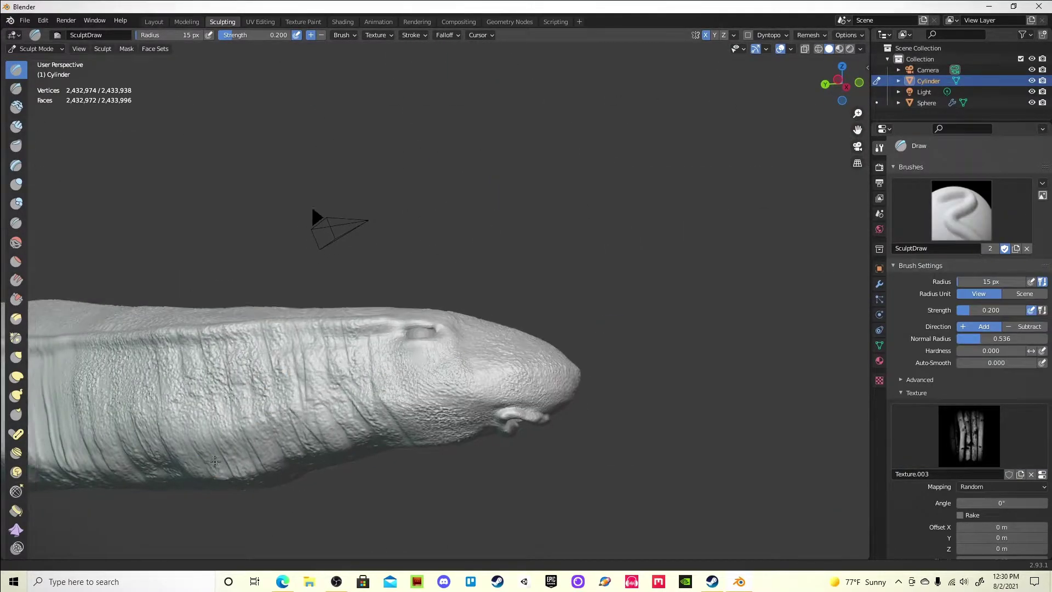
middle_drag(321, 340, 362, 507)
drag(315, 384, 181, 383)
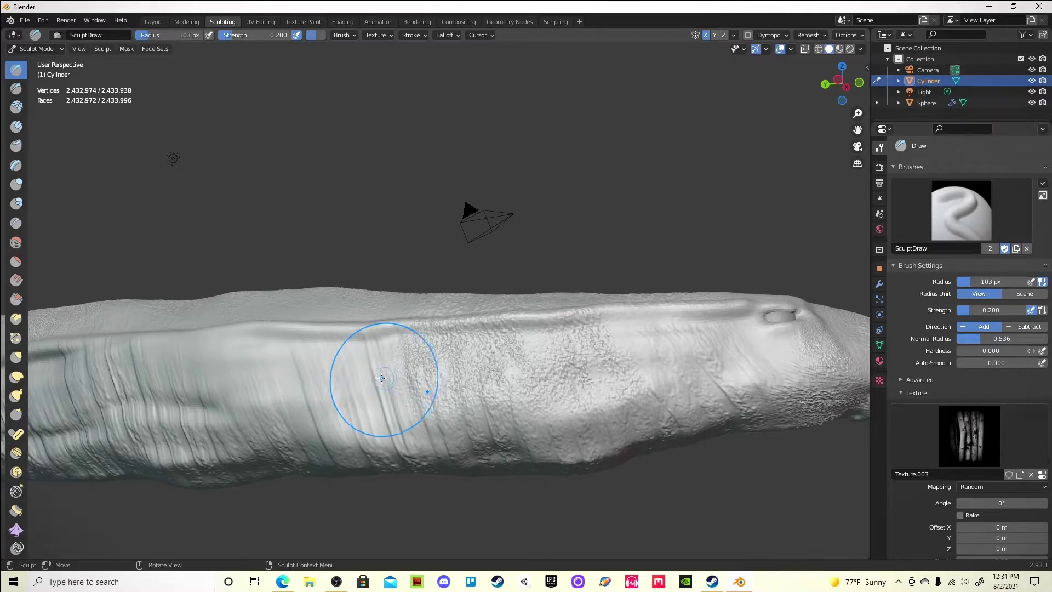
click(969, 435)
drag(630, 362, 708, 344)
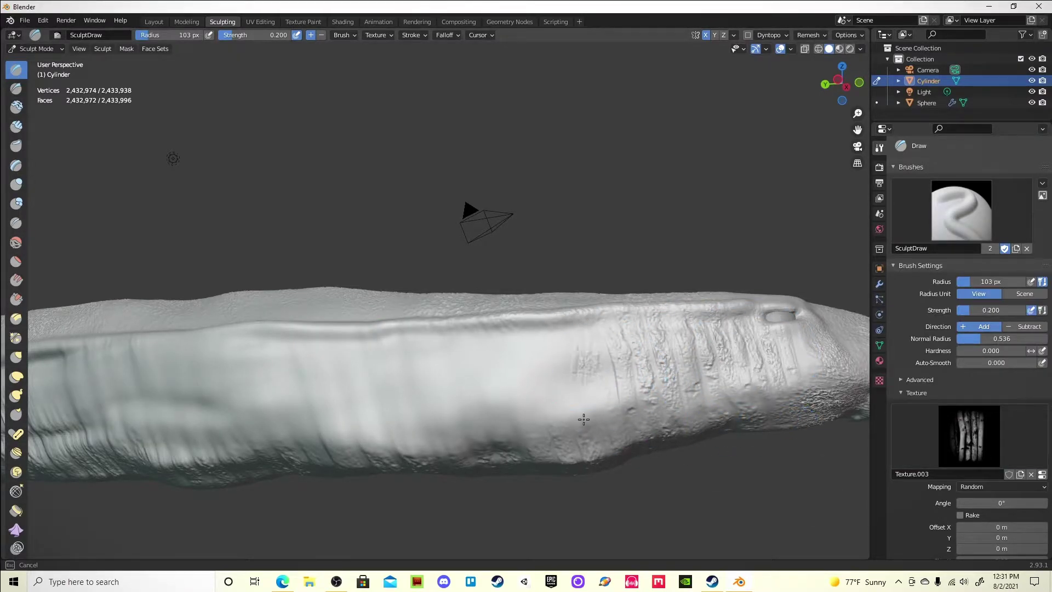
middle_drag(584, 419, 374, 302)
mouse_move(300, 360)
middle_down()
mouse_move(481, 153)
mouse_move(235, 493)
mouse_move(318, 340)
mouse_move(264, 351)
mouse_move(401, 367)
mouse_move(381, 459)
mouse_move(536, 207)
mouse_move(552, 242)
mouse_move(508, 343)
mouse_move(485, 287)
mouse_move(488, 357)
middle_up()
mouse_move(512, 263)
middle_down()
mouse_move(505, 199)
mouse_move(482, 263)
mouse_move(537, 271)
middle_up()
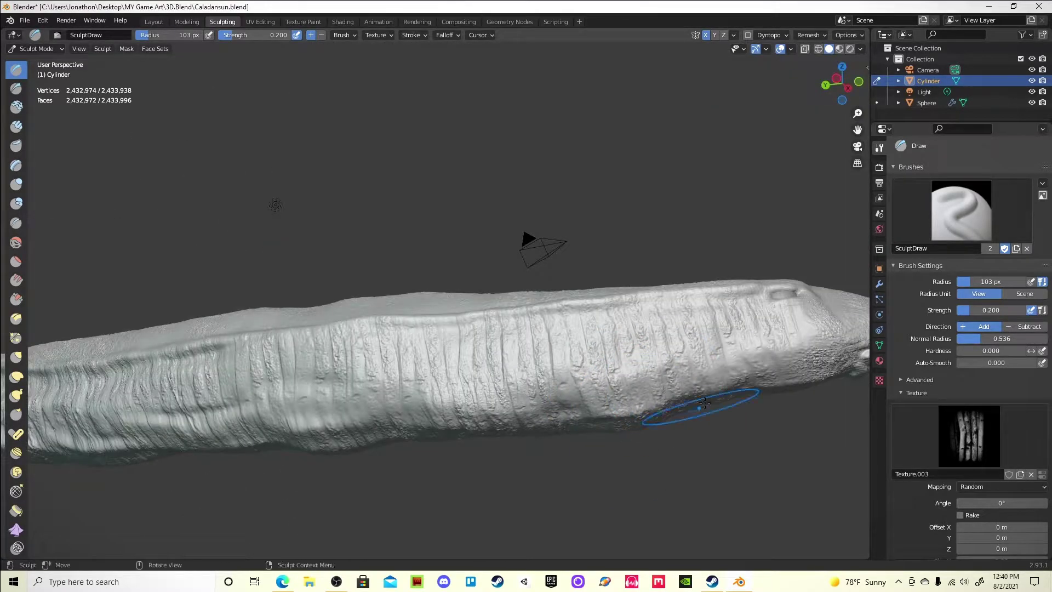
middle_drag(704, 404, 328, 441)
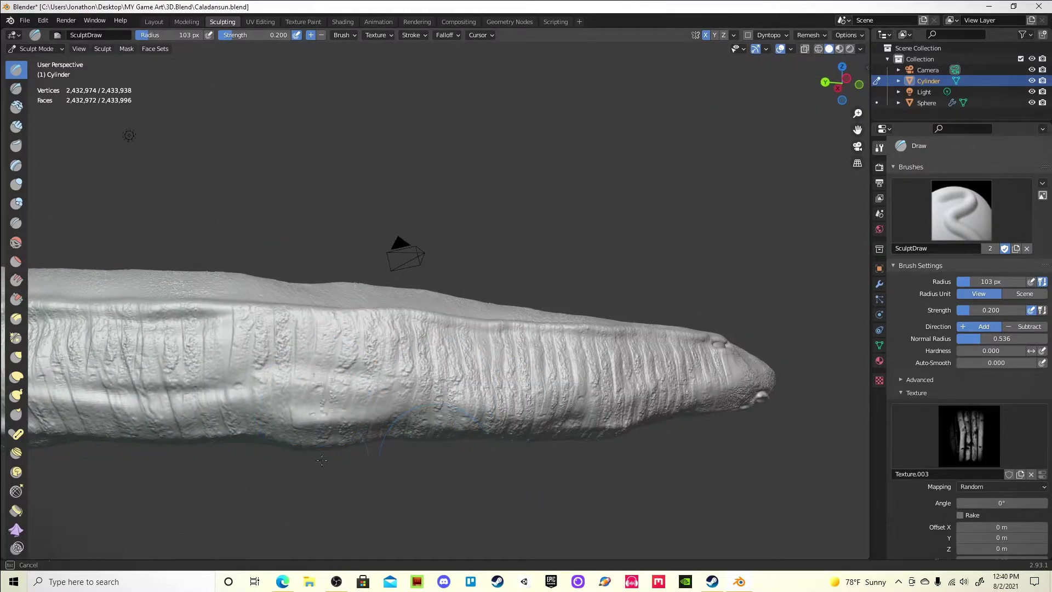
Add bumpy wrinkle detail over the upper body from several angles.
mouse_move(274, 397)
middle_down()
mouse_move(282, 330)
mouse_move(261, 311)
middle_up()
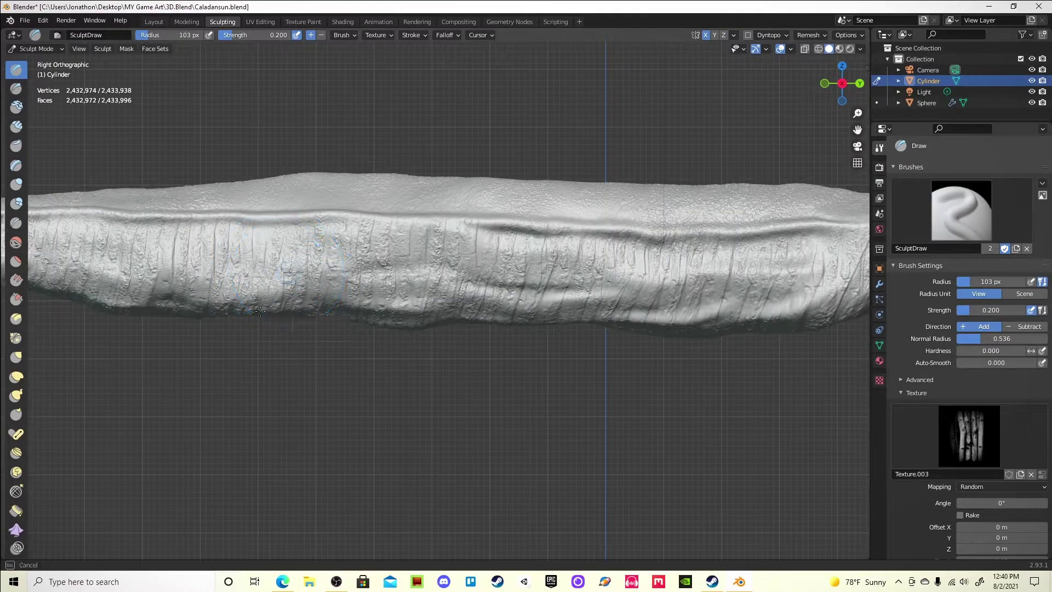
scroll(630, 307, down, 3)
middle_drag(545, 324, 593, 385)
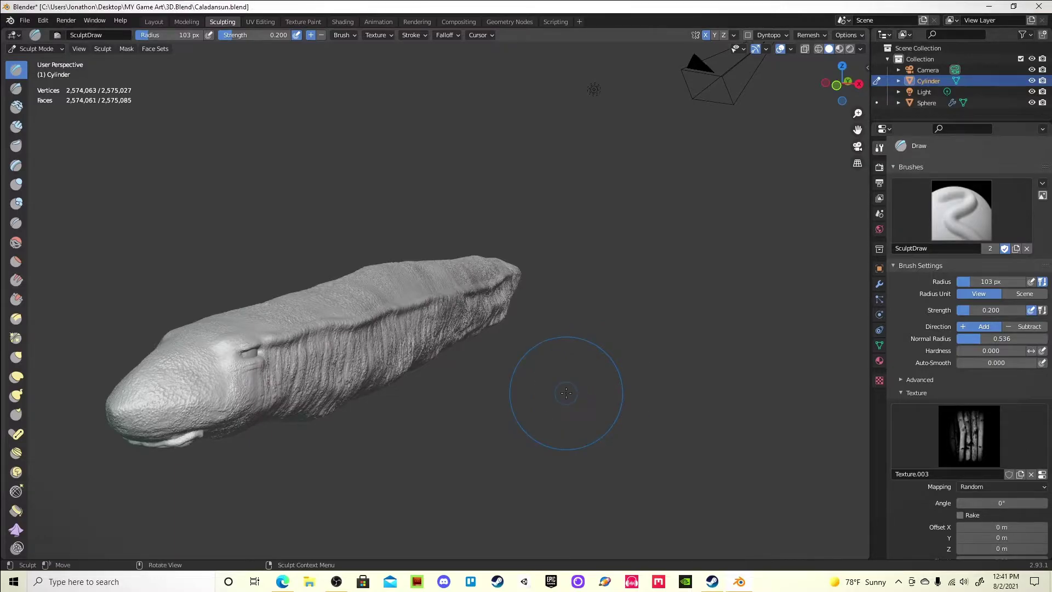
scroll(566, 392, up, 4)
middle_drag(548, 406, 482, 441)
middle_drag(381, 464, 190, 385)
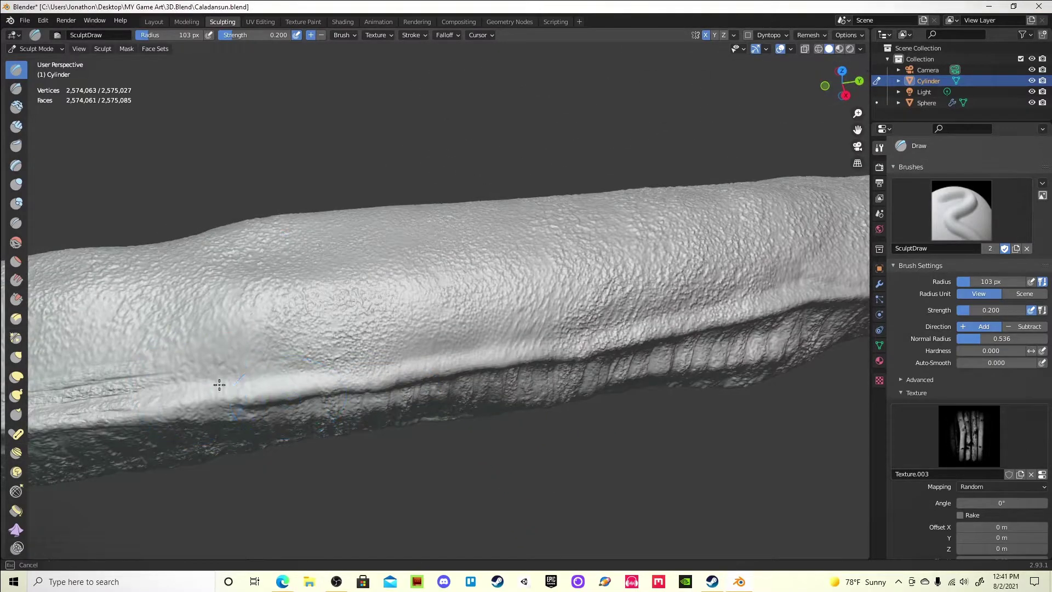
middle_drag(414, 363, 475, 338)
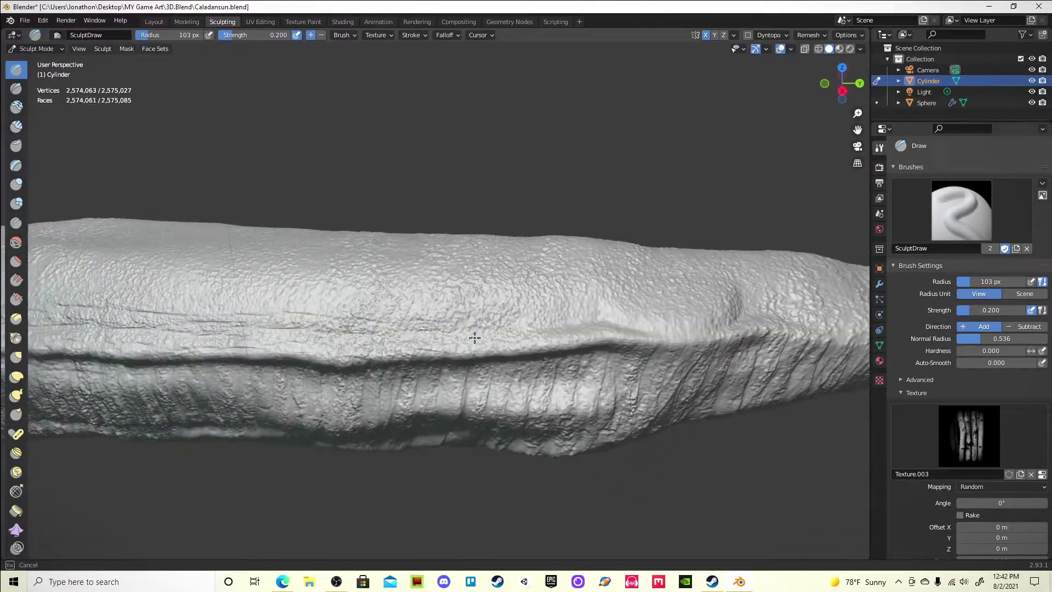
scroll(571, 435, down, 5)
mouse_move(570, 435)
middle_down()
mouse_move(252, 247)
mouse_move(396, 281)
middle_up()
scroll(252, 246, up, 4)
Finish texturing the body's left end and return to the Layout workspace.
middle_drag(309, 276, 258, 278)
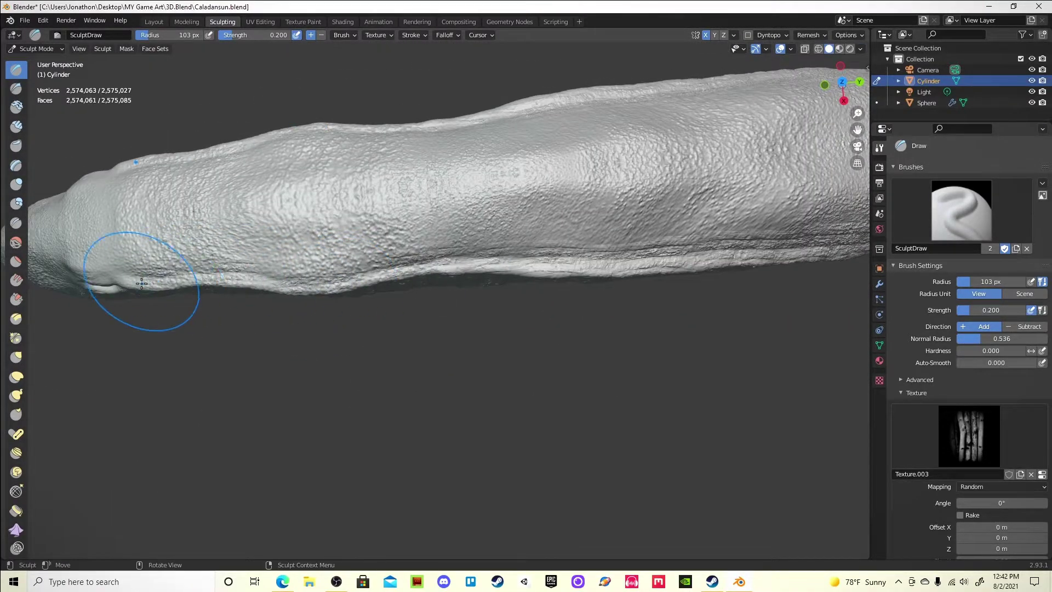
middle_drag(156, 281, 589, 346)
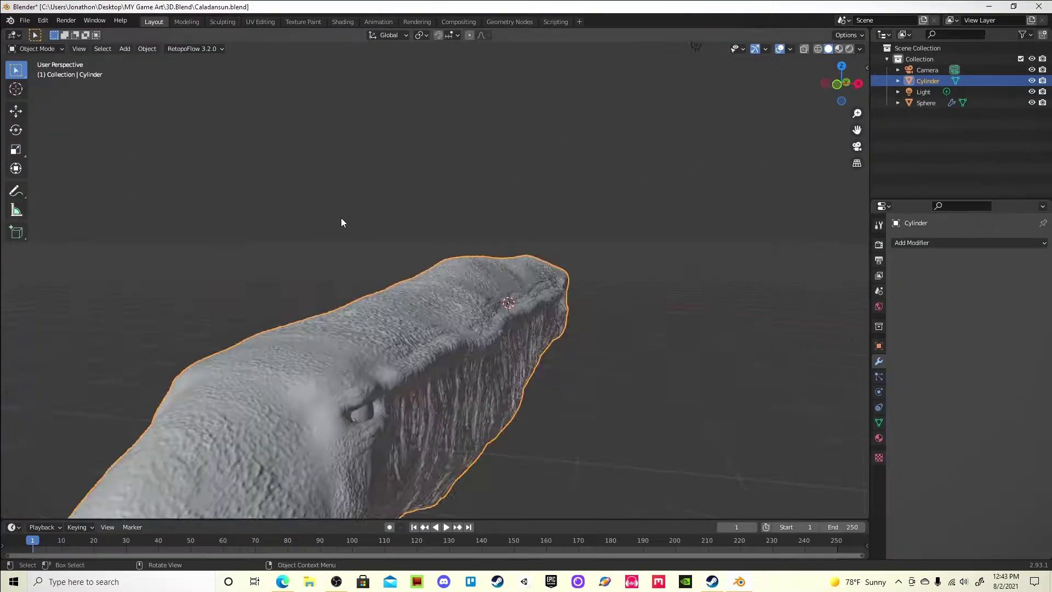
mouse_move(341, 218)
middle_down()
mouse_move(322, 319)
mouse_move(455, 353)
mouse_move(705, 324)
middle_up()
scroll(705, 325, up, 3)
click(195, 49)
Add a Decimate modifier to the body and set it to Planar mode.
click(916, 243)
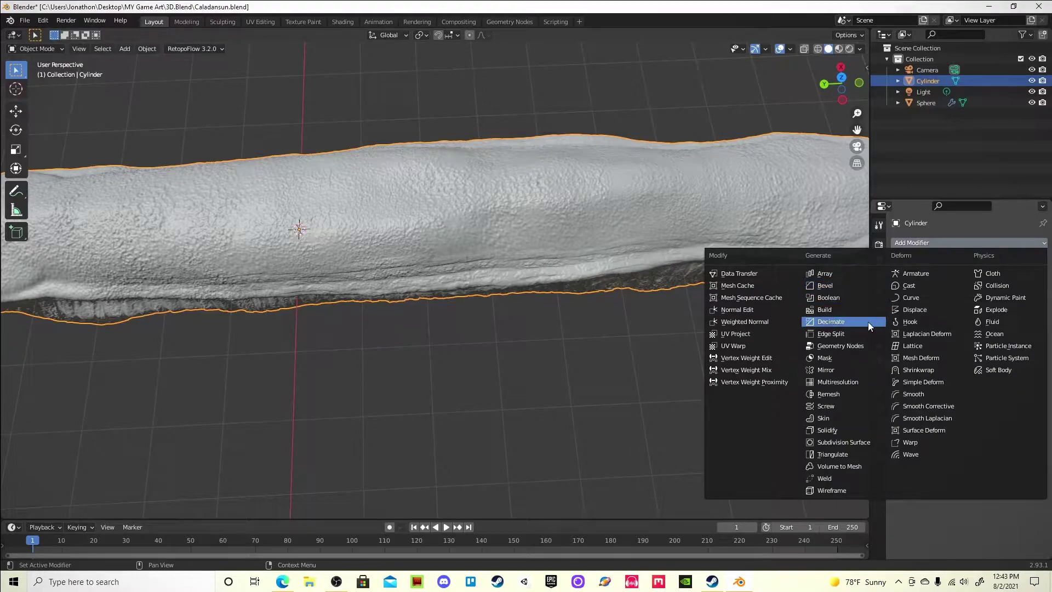
click(869, 321)
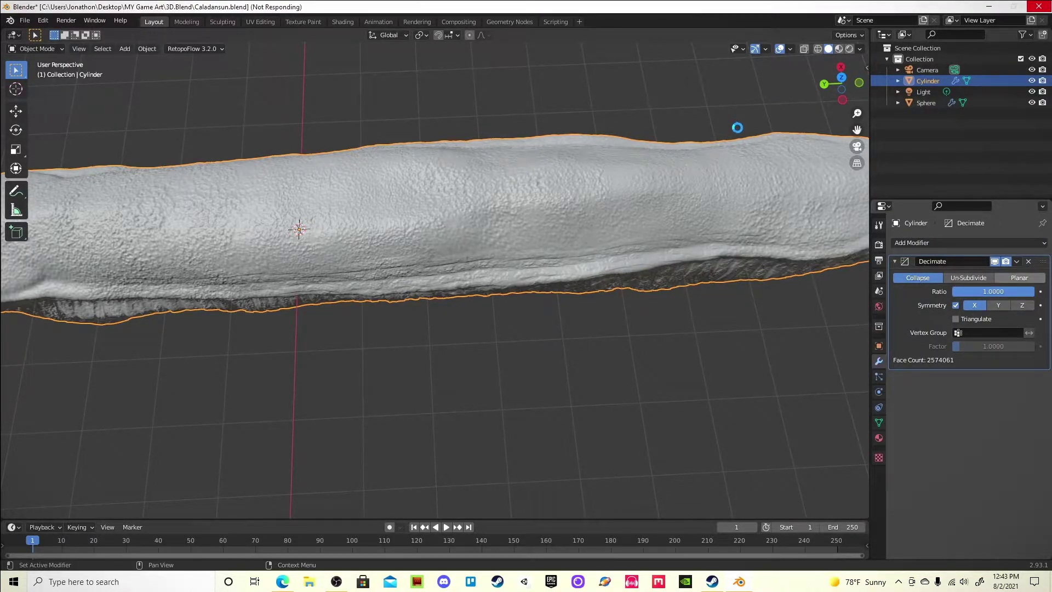
click(860, 49)
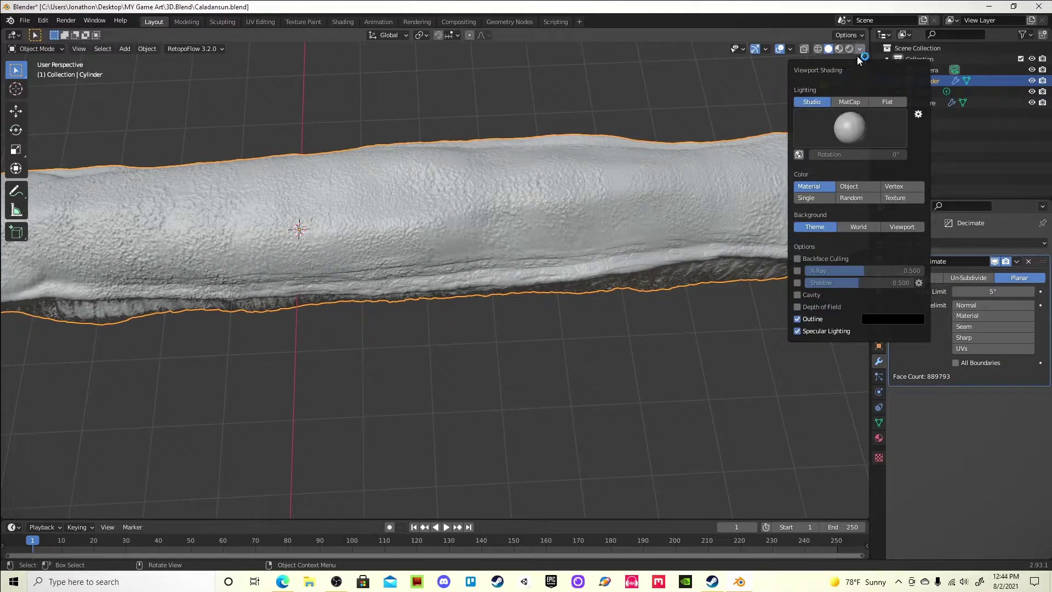
Turn on the Statistics overlay, inspect the decimated mesh, and move to the Shading workspace.
click(790, 49)
click(795, 102)
middle_drag(614, 181, 583, 152)
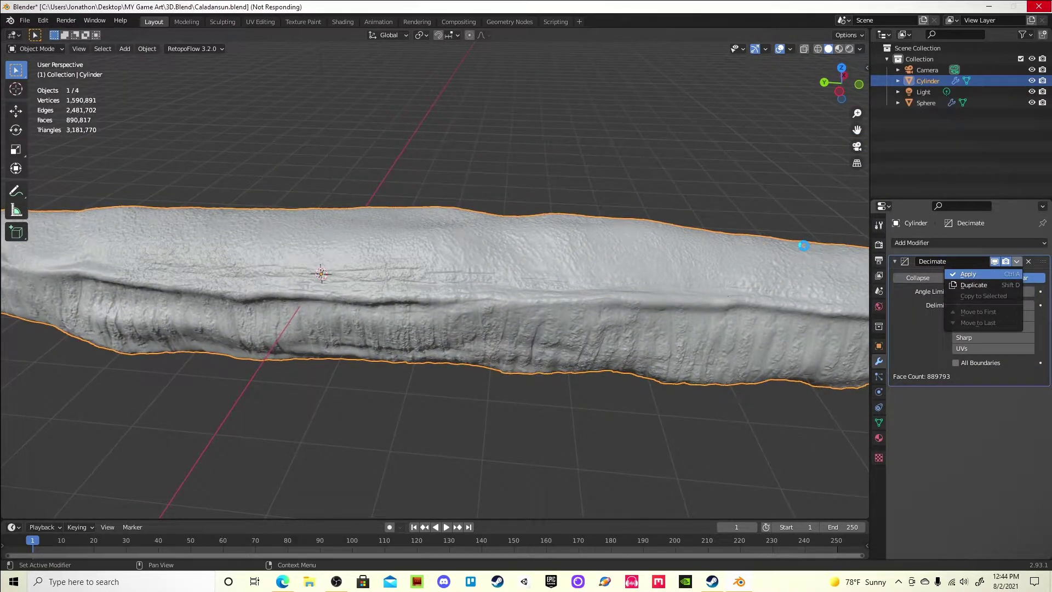
mouse_move(804, 246)
middle_down()
mouse_move(744, 365)
mouse_move(426, 254)
middle_up()
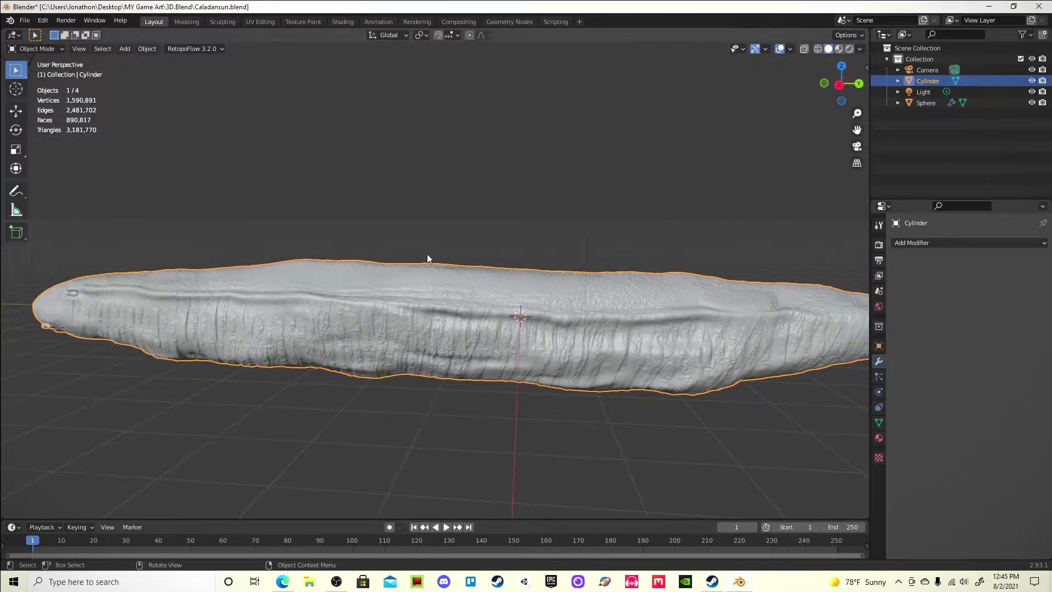
click(218, 24)
click(343, 22)
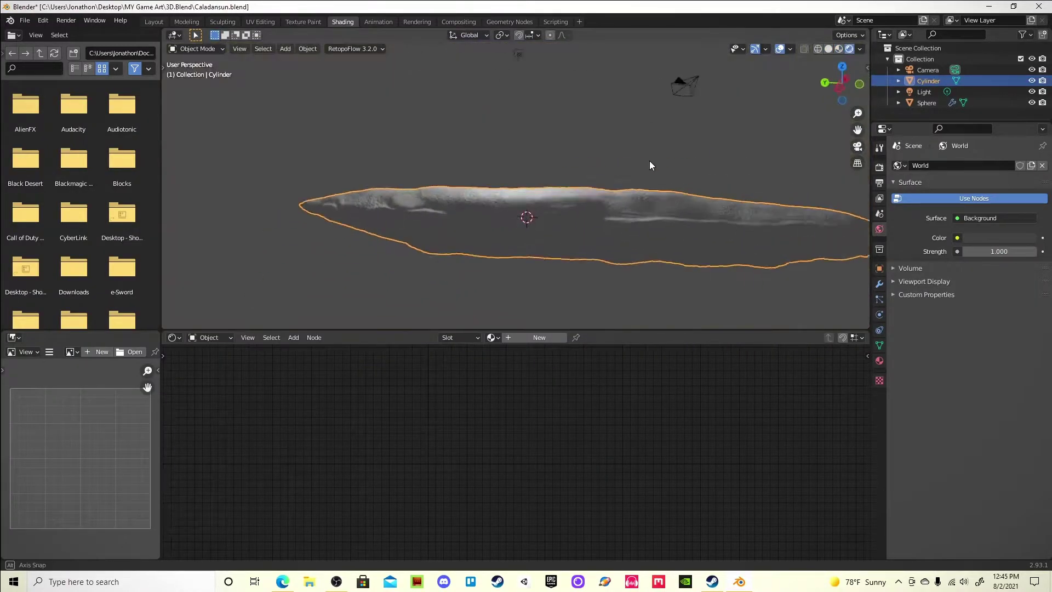
Hide the scene light, switch the render engine to Cycles, and create a new body material.
middle_drag(651, 166, 603, 181)
click(1032, 91)
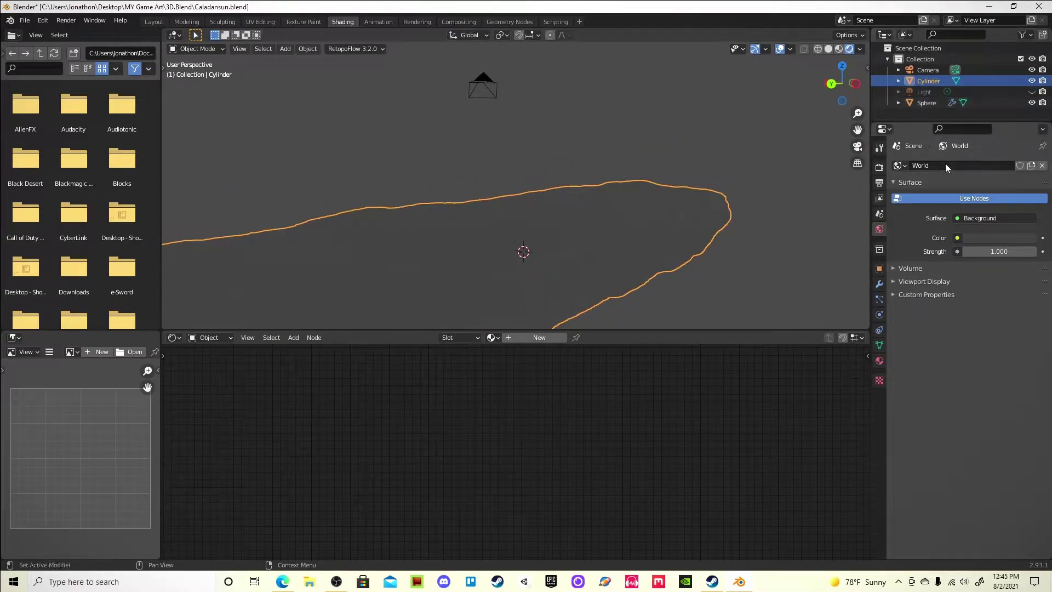
click(969, 202)
click(539, 337)
Feed Geometry Pointiness through a ColorRamp into the material's Base Color.
mouse_move(570, 306)
middle_down()
mouse_move(601, 282)
mouse_move(595, 288)
middle_up()
click(312, 491)
click(266, 439)
mouse_move(292, 477)
mouse_down()
mouse_move(384, 410)
mouse_move(381, 446)
mouse_up()
key(shift+a)
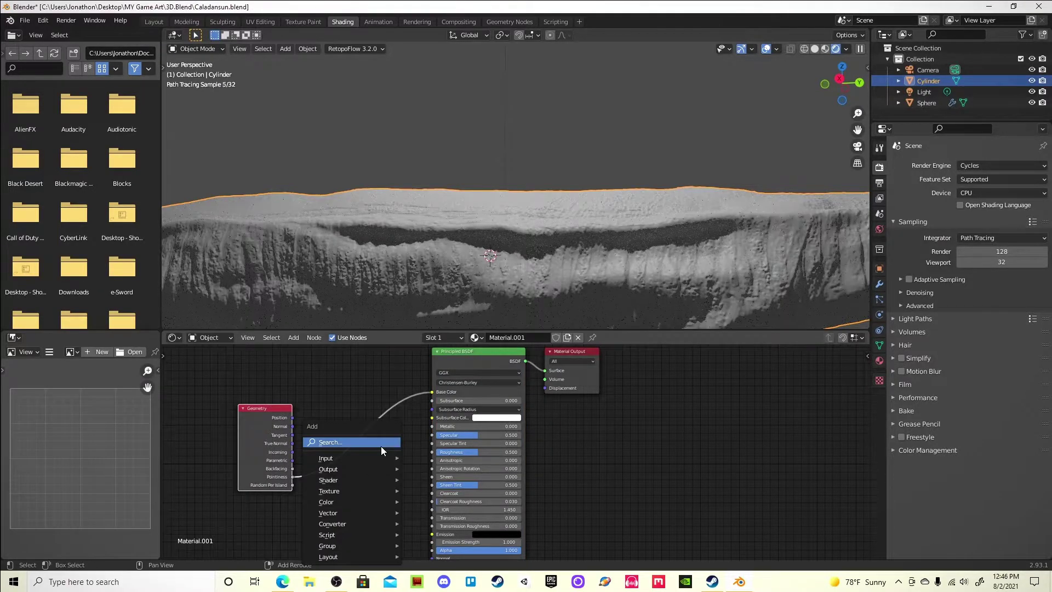
click(477, 475)
Tighten the ColorRamp stops, bringing the white stop in to about 0.786.
click(337, 432)
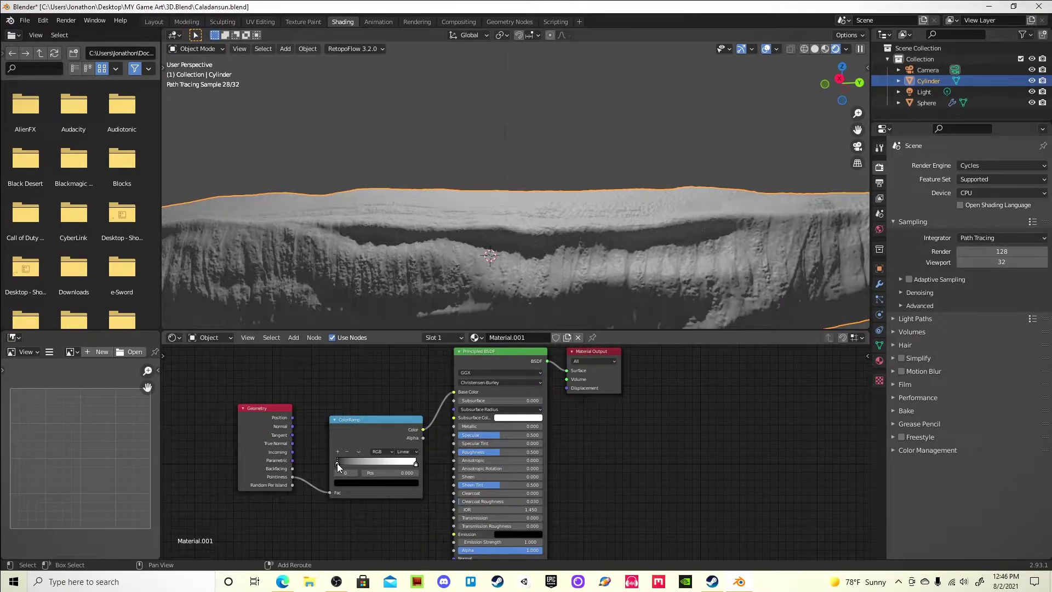
drag(337, 464, 354, 465)
middle_drag(354, 465, 361, 510)
drag(362, 510, 385, 507)
Nudge the body's position slightly and view it from a new angle.
key(g)
click(620, 245)
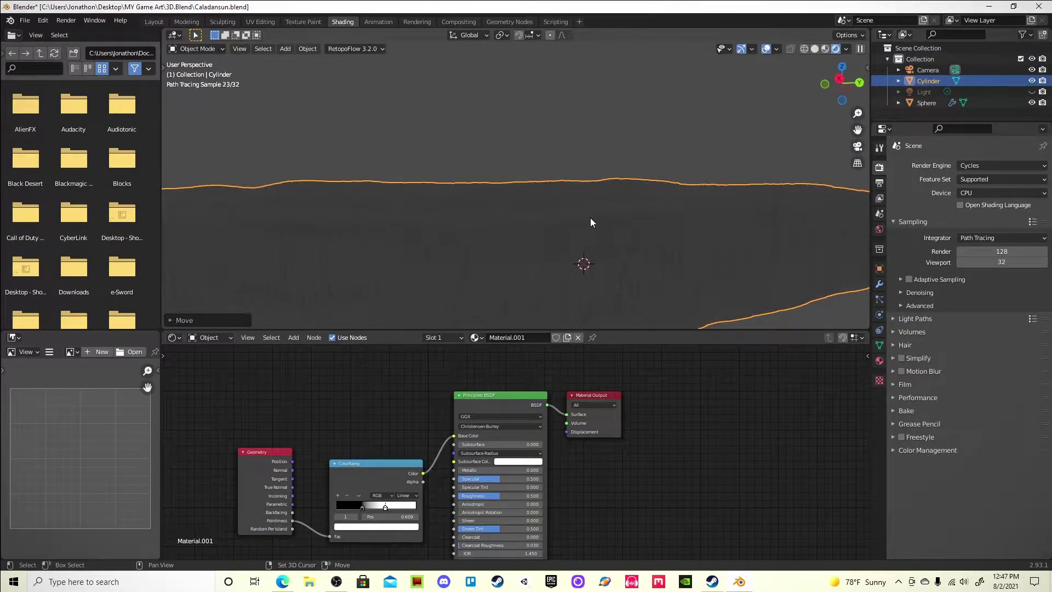
scroll(323, 229, down, 8)
scroll(324, 229, up, 6)
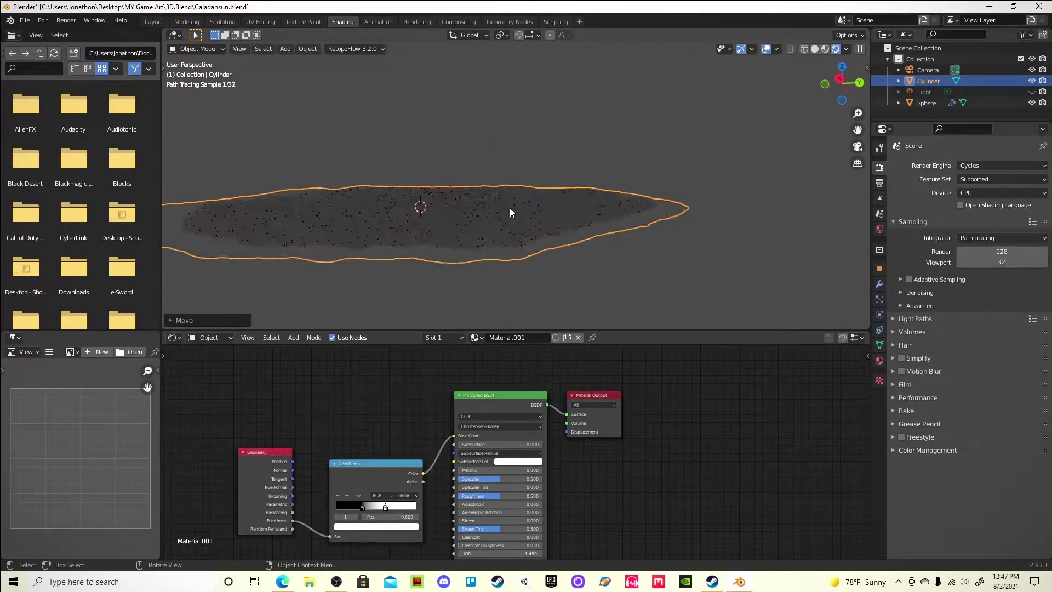
middle_drag(510, 212, 544, 273)
Readjust the ColorRamp to a black stop near 0.077 and a white stop at 0.555.
drag(362, 507, 344, 505)
middle_drag(384, 247, 440, 276)
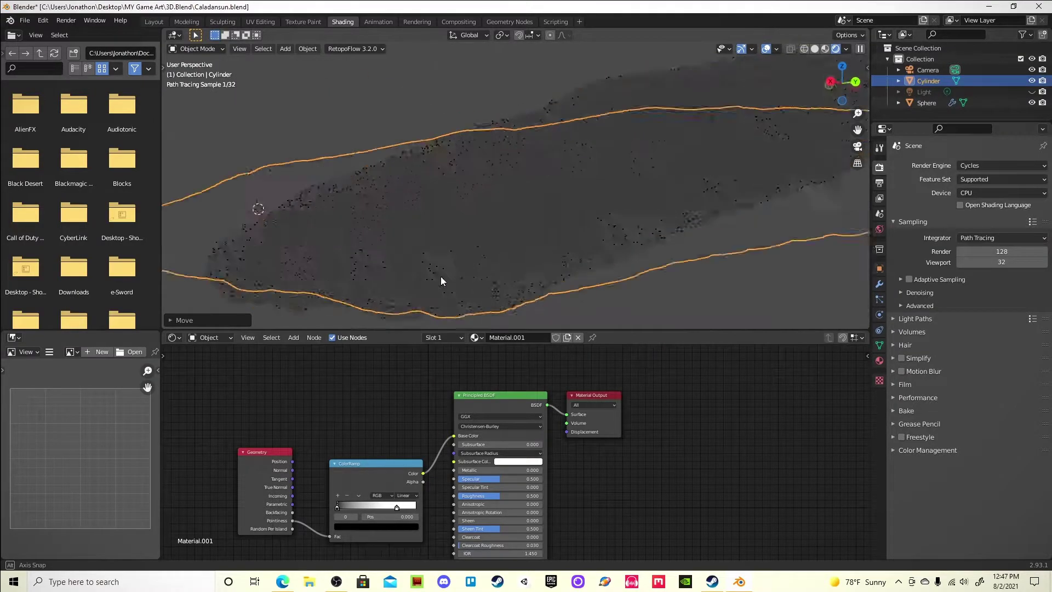
drag(397, 508, 381, 507)
mouse_move(444, 277)
middle_down()
mouse_move(468, 285)
mouse_move(379, 284)
middle_up()
scroll(457, 268, down, 5)
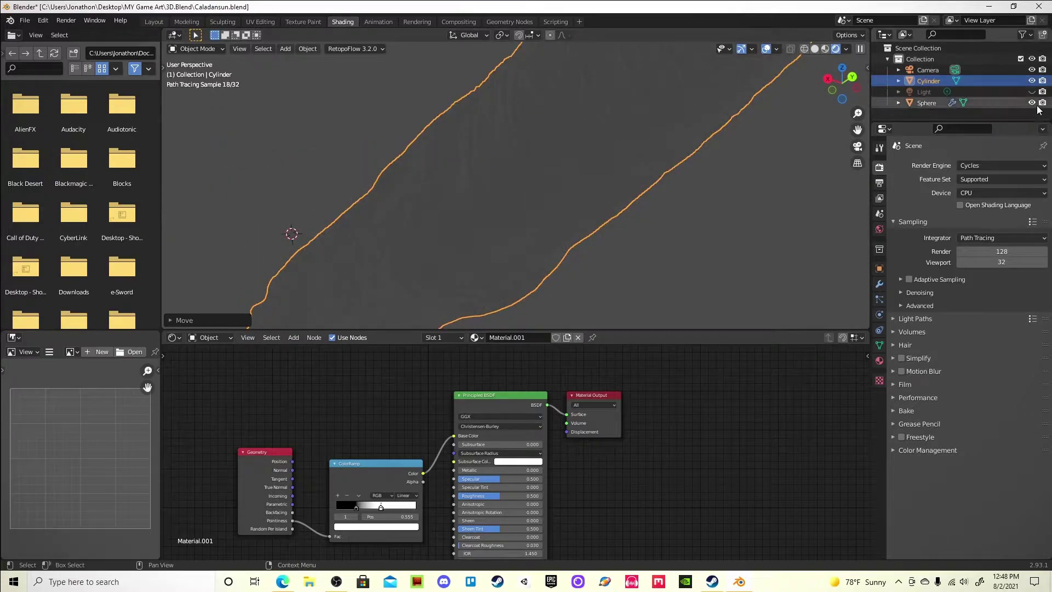
scroll(433, 265, down, 4)
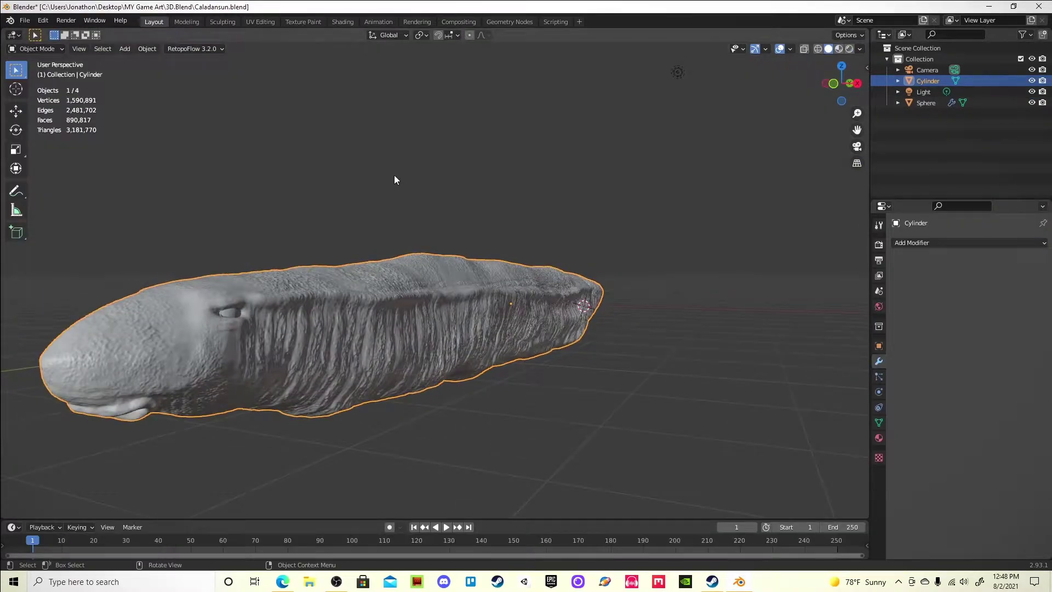
Return to the Layout workspace and launch RetopoFlow with Contours on the sculpt.
click(242, 44)
click(235, 97)
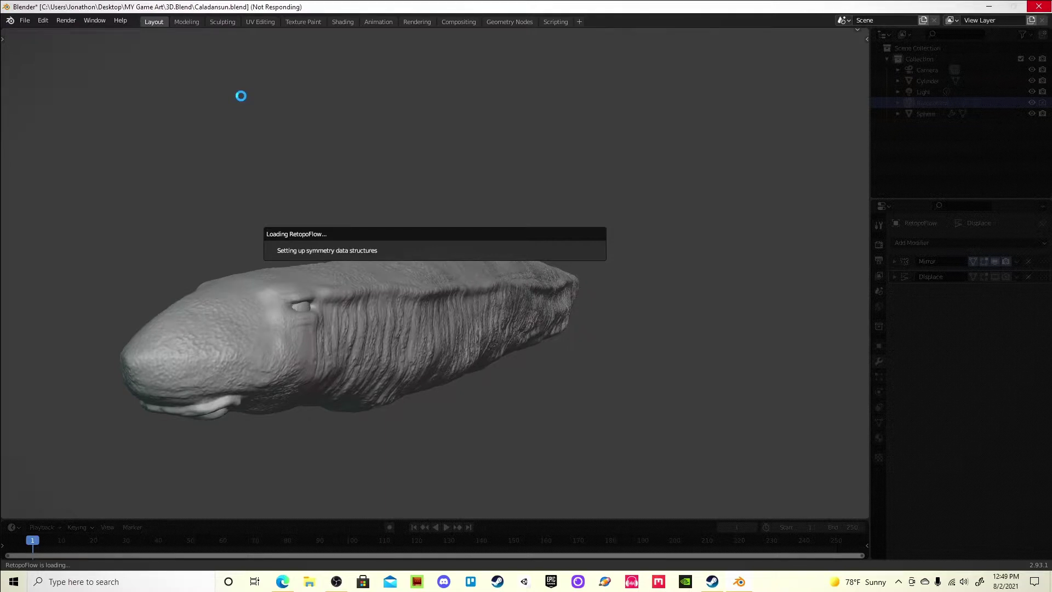
middle_drag(248, 95, 629, 376)
click(37, 58)
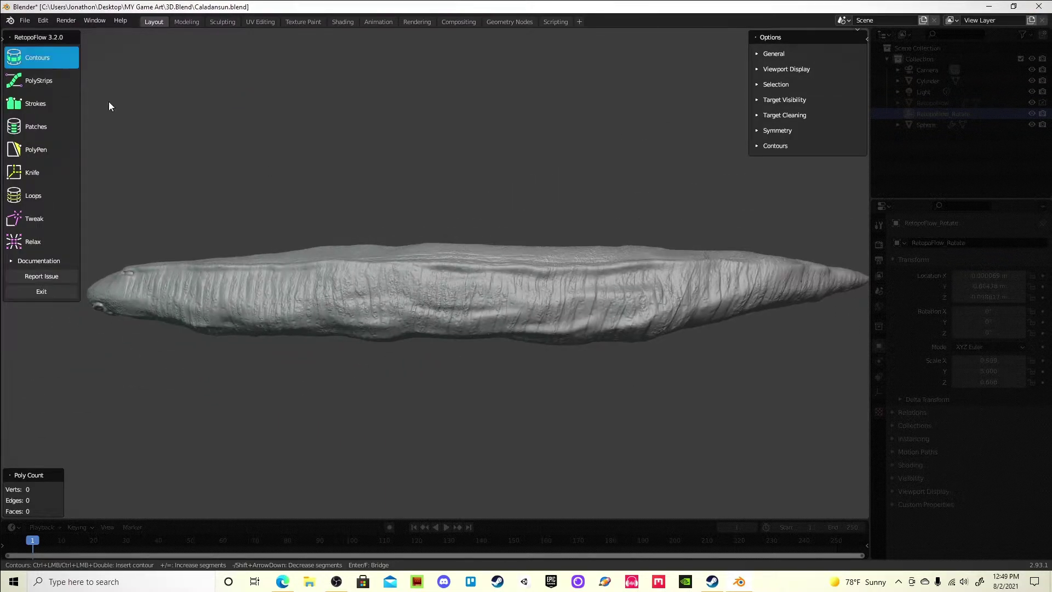
Draw a tail-tip contour ring, then undo the extra tip rings.
scroll(488, 277, up, 5)
ctrl+click(496, 351)
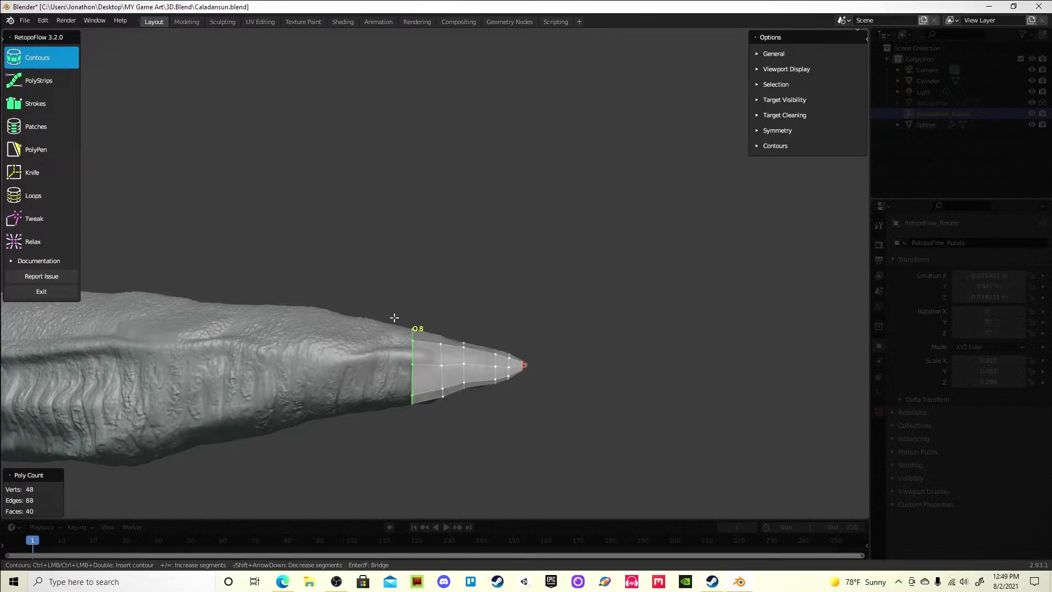
key(ctrl+z)
middle_drag(449, 344, 363, 372)
key(ctrl+z)
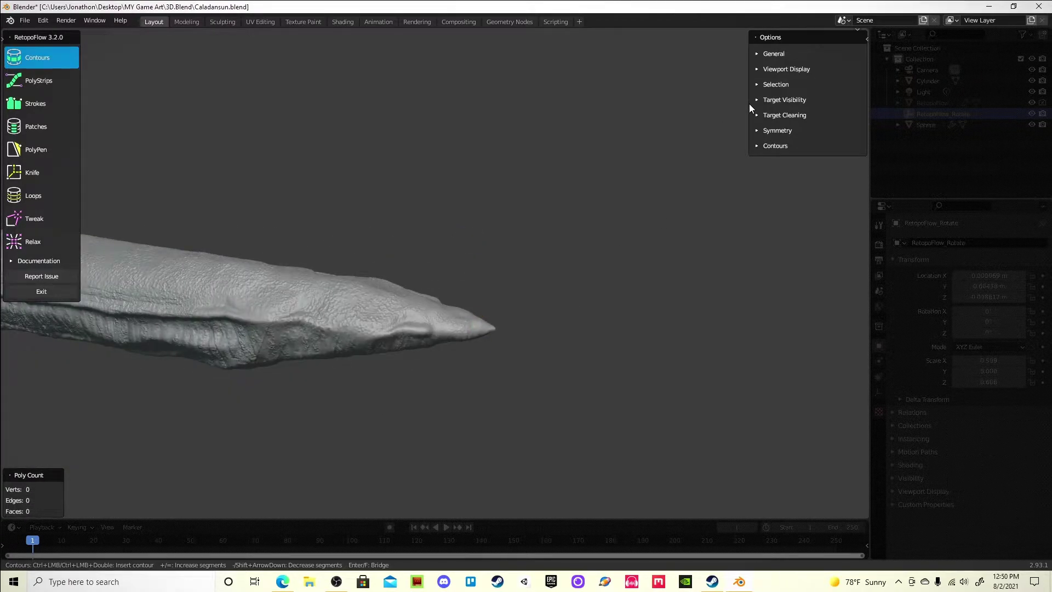
Enable X symmetry and redraw the tail-tip contour ring with 8 segments.
click(778, 131)
middle_drag(504, 298, 435, 352)
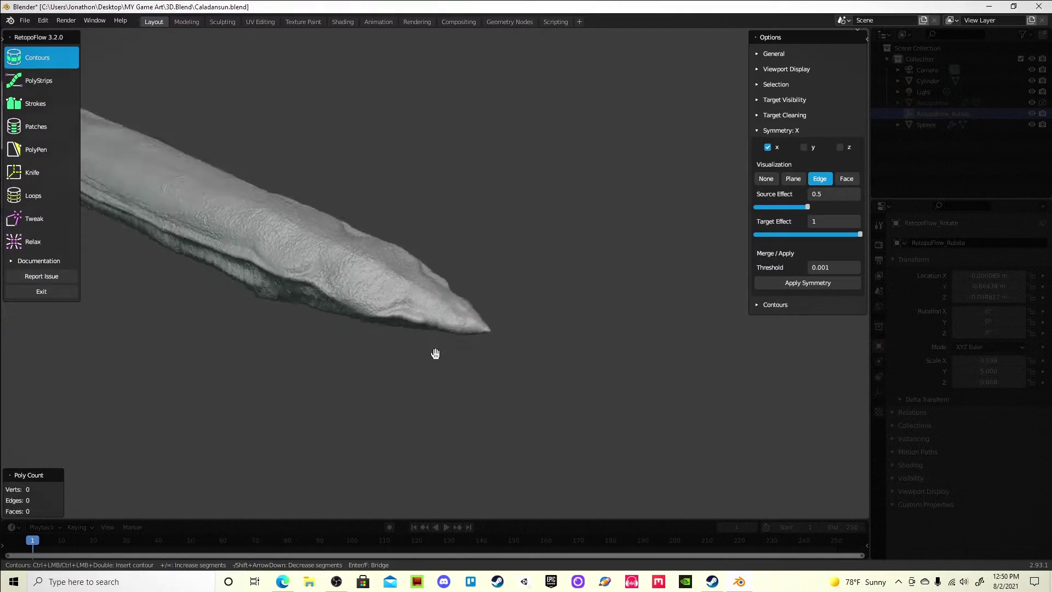
key(grave)
mouse_move(475, 301)
middle_down()
mouse_move(317, 188)
mouse_move(486, 319)
middle_up()
ctrl+drag(486, 319, 485, 350)
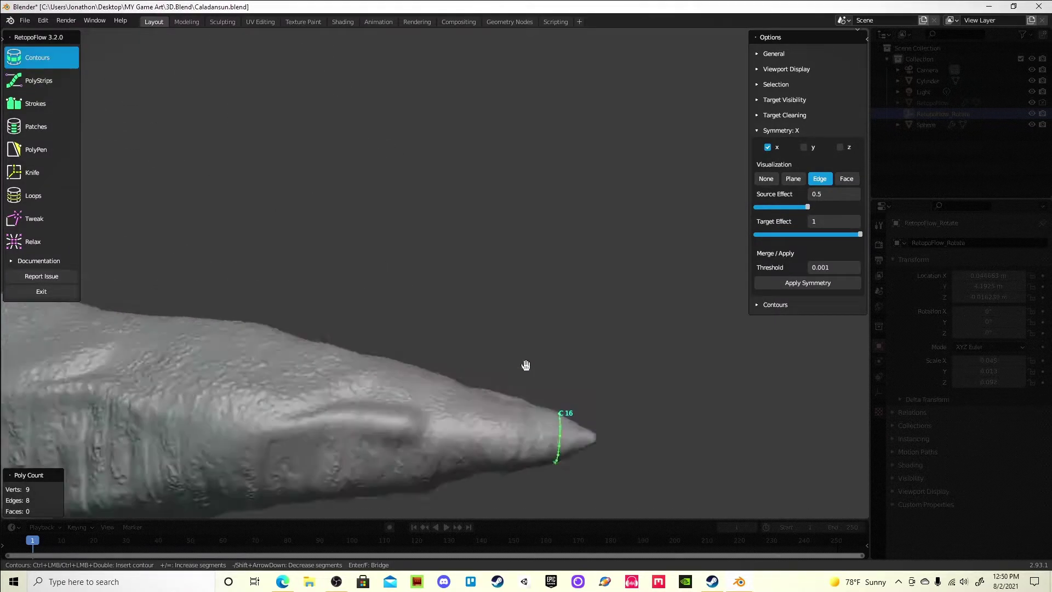
middle_drag(485, 351, 425, 225)
key(minus)
key(minus)
key(minus)
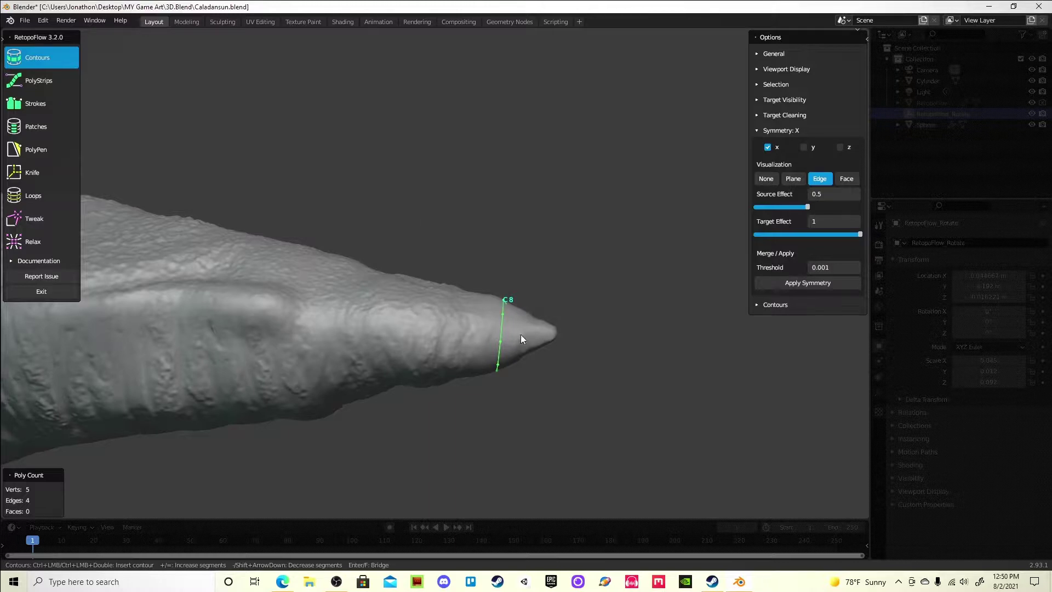
Exit RetopoFlow and relaunch it with RF: Contours.
click(57, 294)
click(318, 49)
click(320, 89)
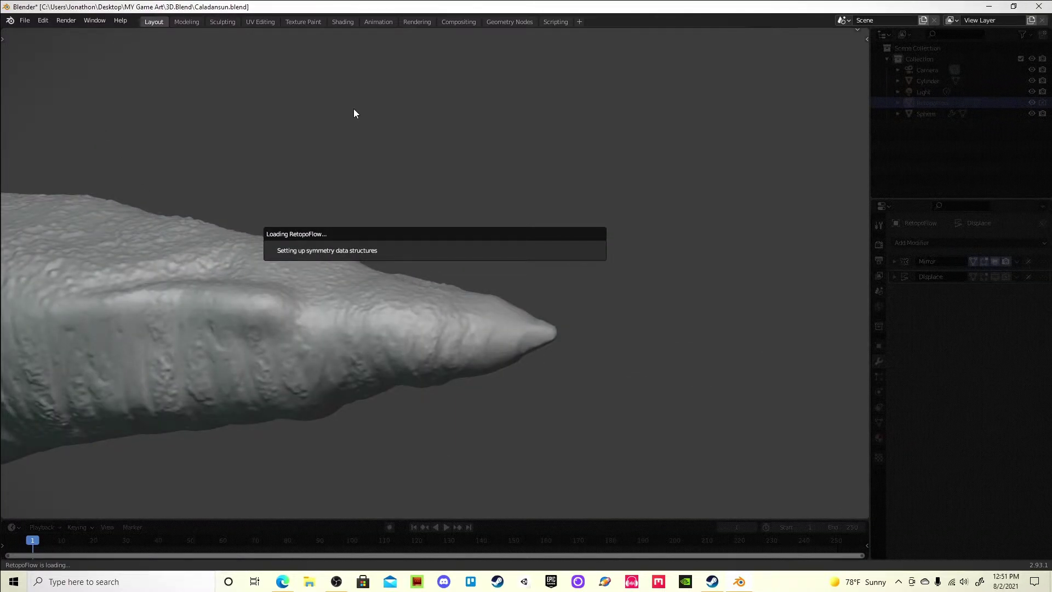
Inspect the tip contour loops, exit RetopoFlow, and relaunch RF: Contours.
mouse_move(504, 296)
ctrl+mouse_down()
mouse_move(505, 332)
mouse_move(540, 340)
ctrl+mouse_up()
scroll(605, 371, up, 3)
middle_drag(603, 370, 534, 273)
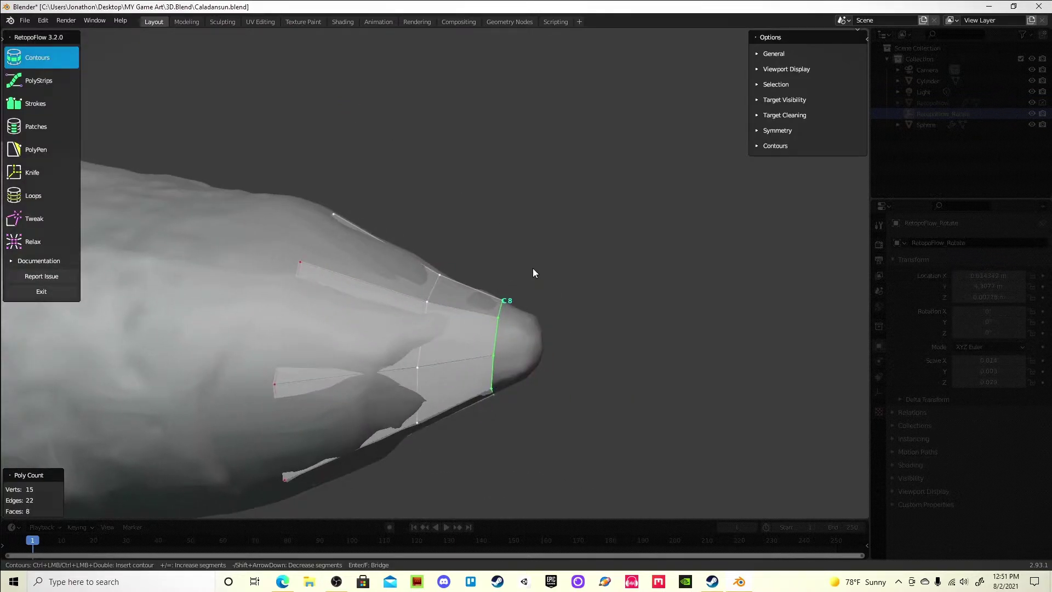
click(41, 292)
click(318, 49)
click(317, 89)
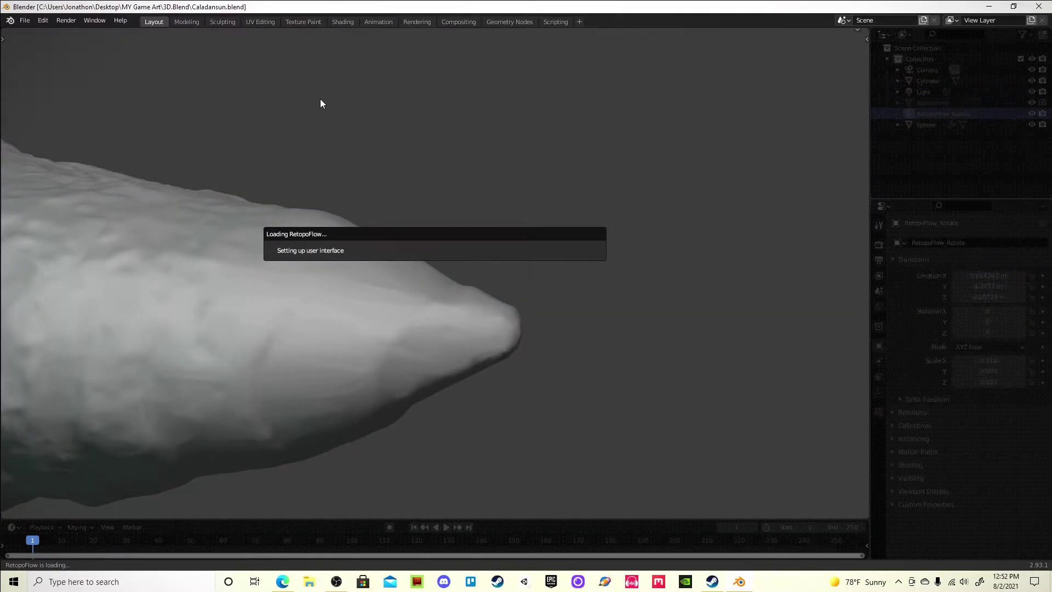
Draw a contour loop behind the tail tip, exit RetopoFlow and save the file.
mouse_move(502, 323)
middle_down()
mouse_move(527, 341)
mouse_move(474, 343)
mouse_move(384, 236)
middle_up()
ctrl+drag(387, 236, 384, 345)
mouse_move(366, 267)
middle_down()
mouse_move(410, 297)
mouse_move(351, 307)
middle_up()
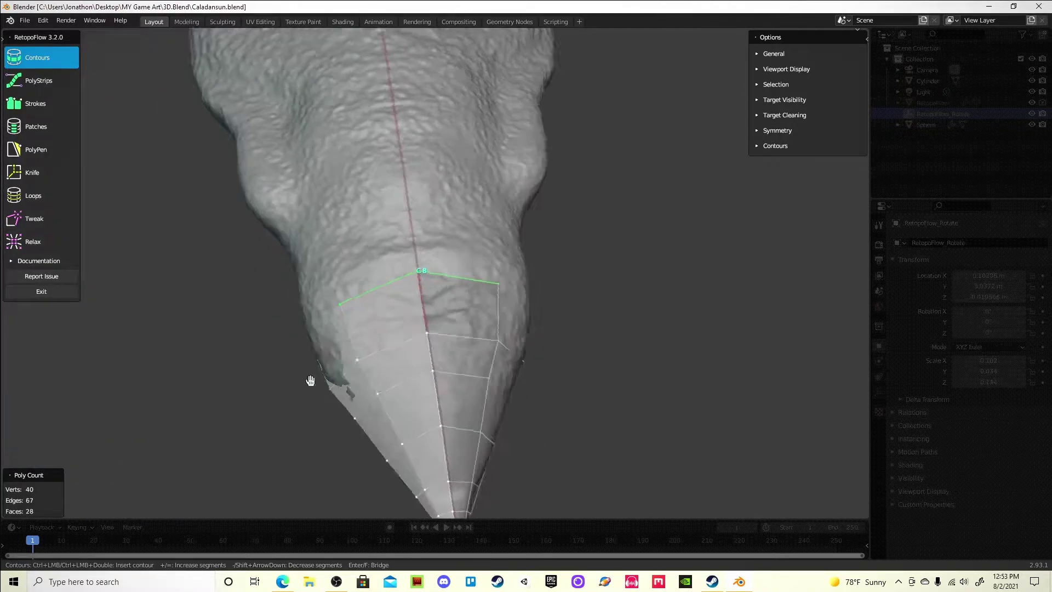
key(Tab)
key(ctrl+s)
click(323, 49)
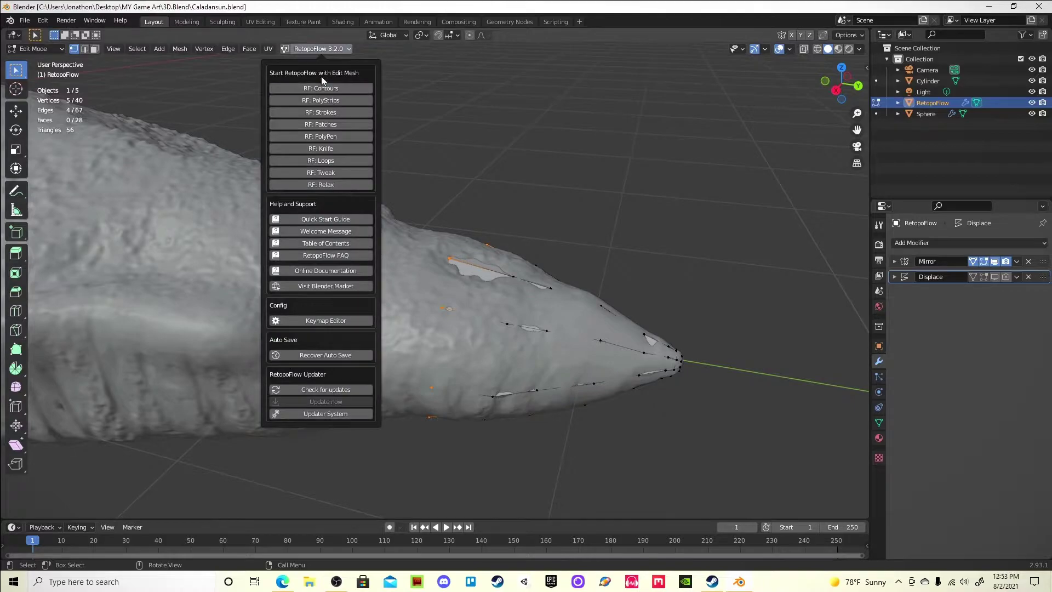
Relaunch RF: Contours and add contour loops further back along the tail.
click(335, 118)
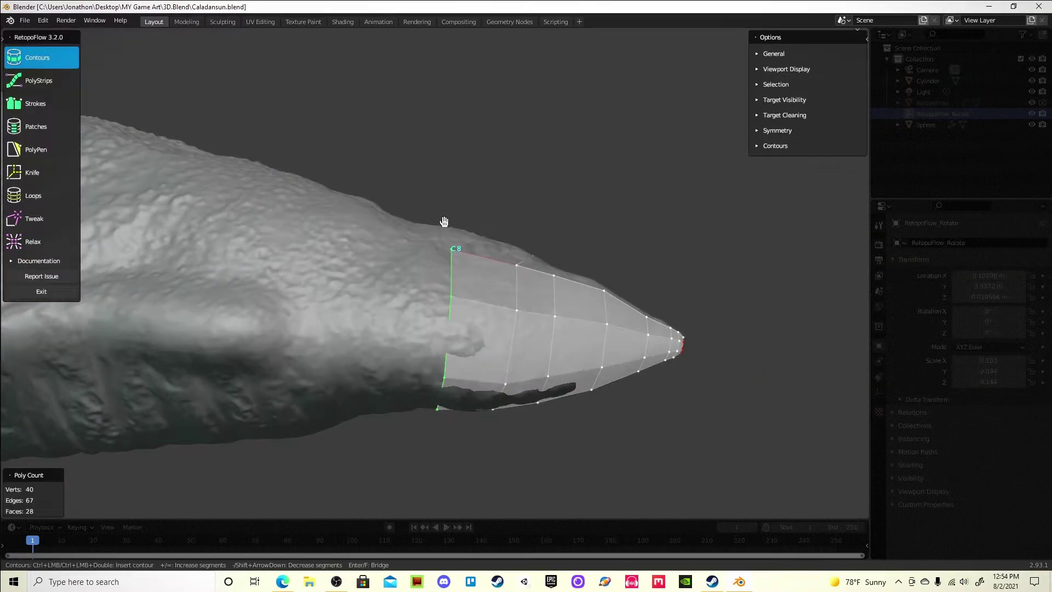
scroll(370, 292, down, 2)
ctrl+click(383, 245)
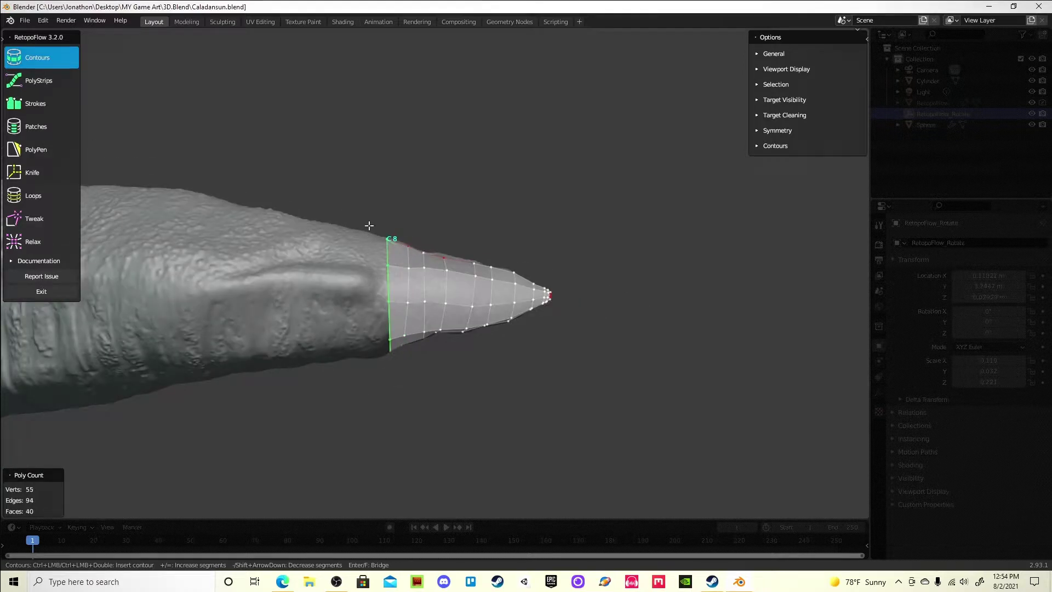
ctrl+click(341, 285)
scroll(319, 360, up, 2)
ctrl+click(362, 329)
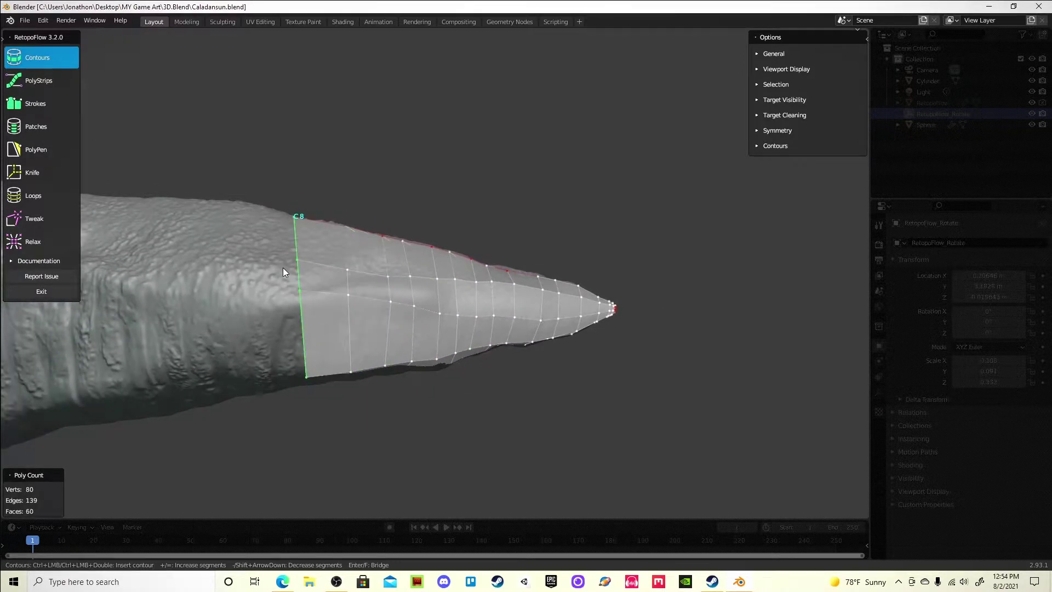
Add three more contour loops toward the body, then exit RetopoFlow.
scroll(283, 267, up, 1)
ctrl+click(347, 211)
ctrl+click(301, 308)
ctrl+click(250, 351)
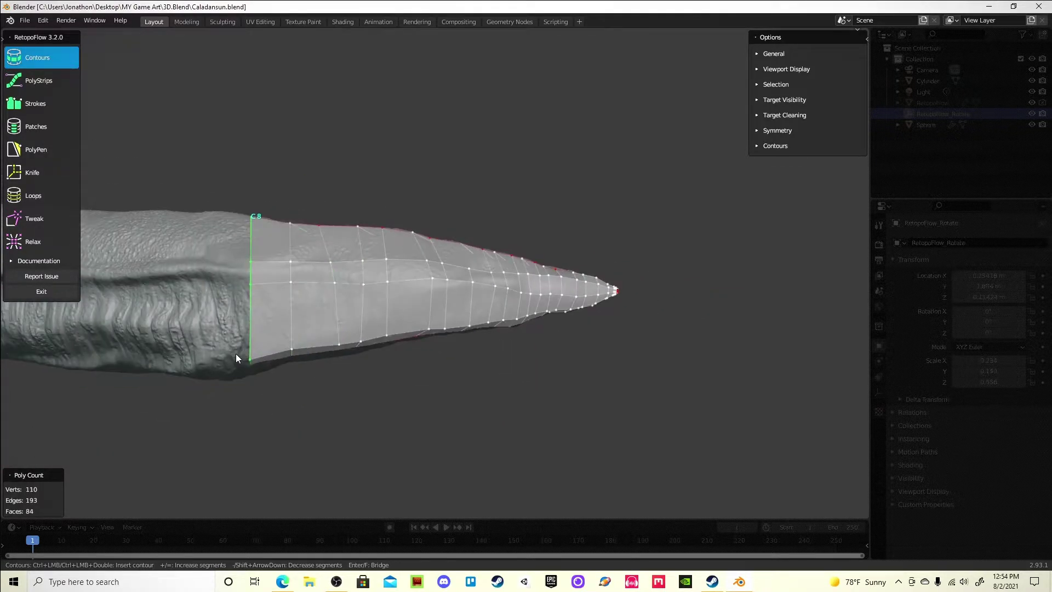
mouse_move(235, 354)
middle_down()
mouse_move(379, 348)
mouse_move(433, 298)
middle_up()
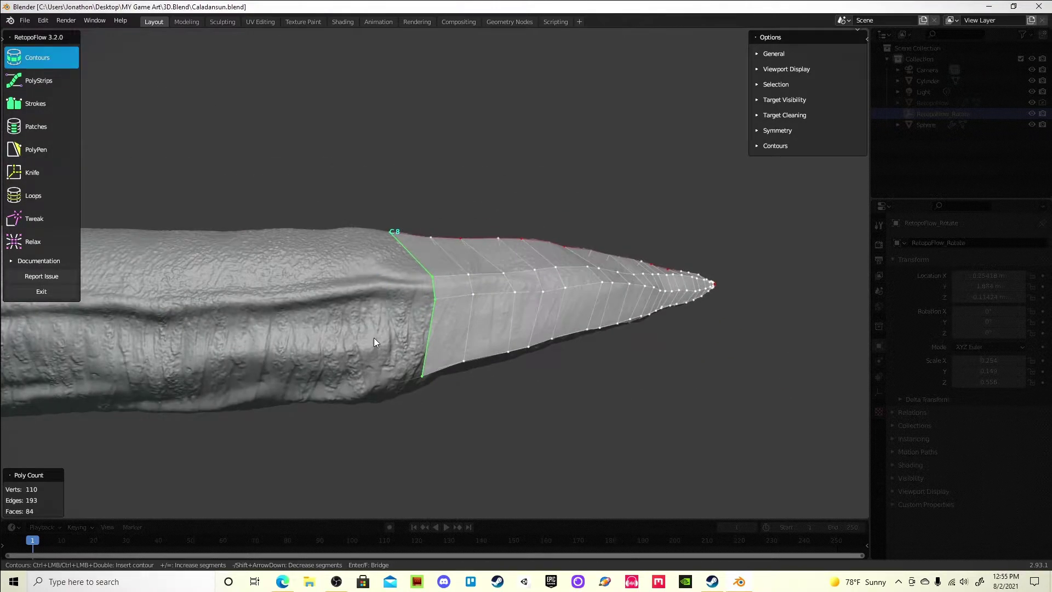
click(41, 291)
click(318, 48)
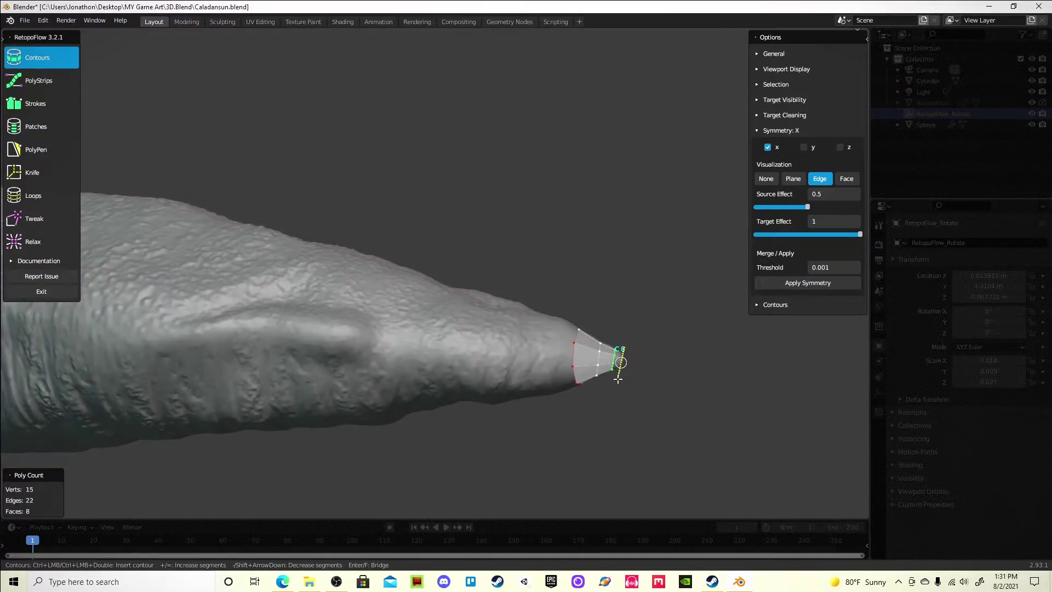
Draw contour strokes extending the mesh back from the tail tip.
ctrl+drag(618, 376, 469, 396)
mouse_move(469, 397)
middle_down()
mouse_move(445, 356)
mouse_move(384, 307)
middle_up()
ctrl+drag(378, 225, 378, 296)
middle_drag(378, 296, 319, 328)
Add three more contour loops further along the body, then exit RetopoFlow.
ctrl+drag(307, 216, 268, 393)
ctrl+drag(243, 215, 233, 351)
middle_drag(233, 351, 418, 217)
ctrl+drag(246, 200, 255, 328)
middle_drag(255, 329, 331, 196)
key(Tab)
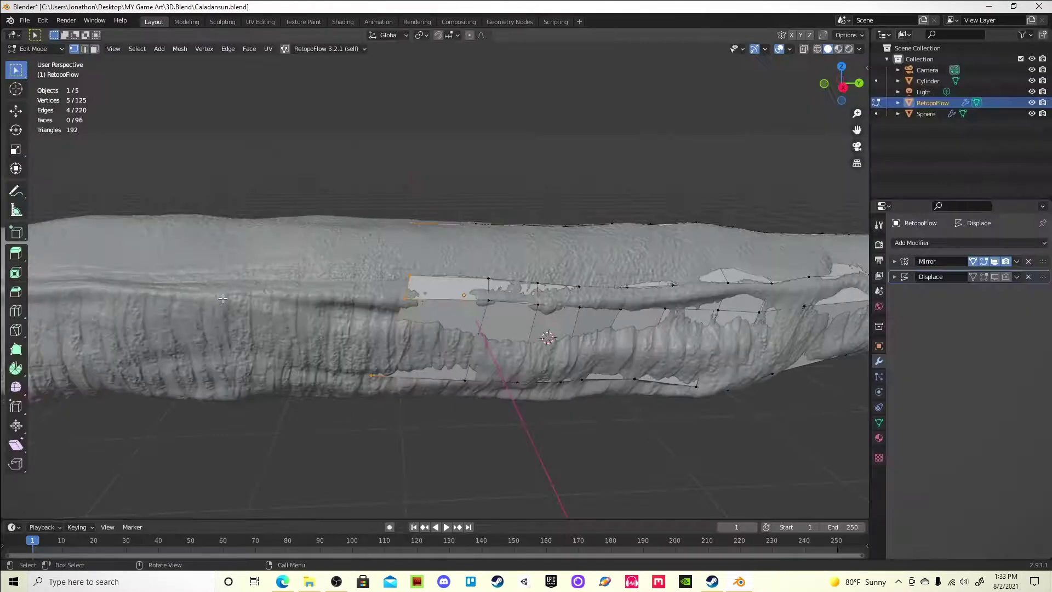
Relaunch RF: Contours, dismiss the welcome window, and move the view toward the head.
click(329, 48)
click(320, 94)
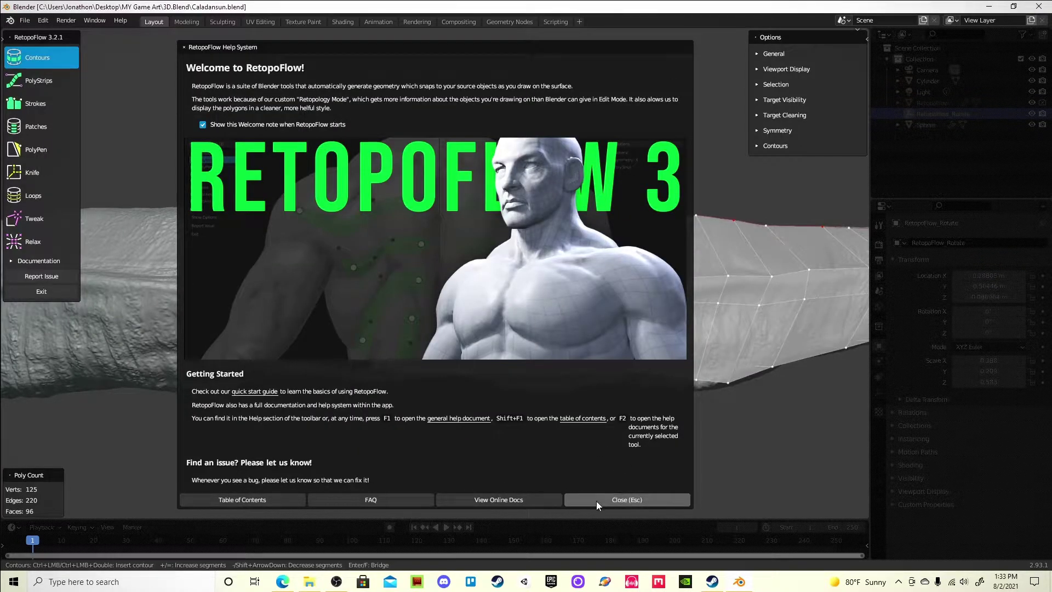
click(596, 503)
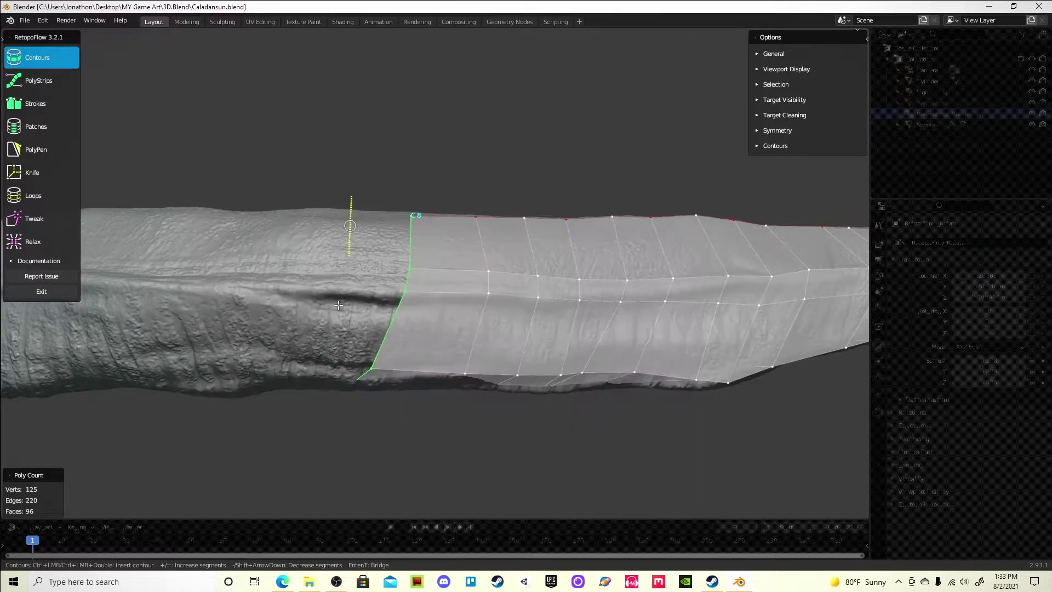
scroll(348, 336, down, 2)
scroll(393, 305, down, 4)
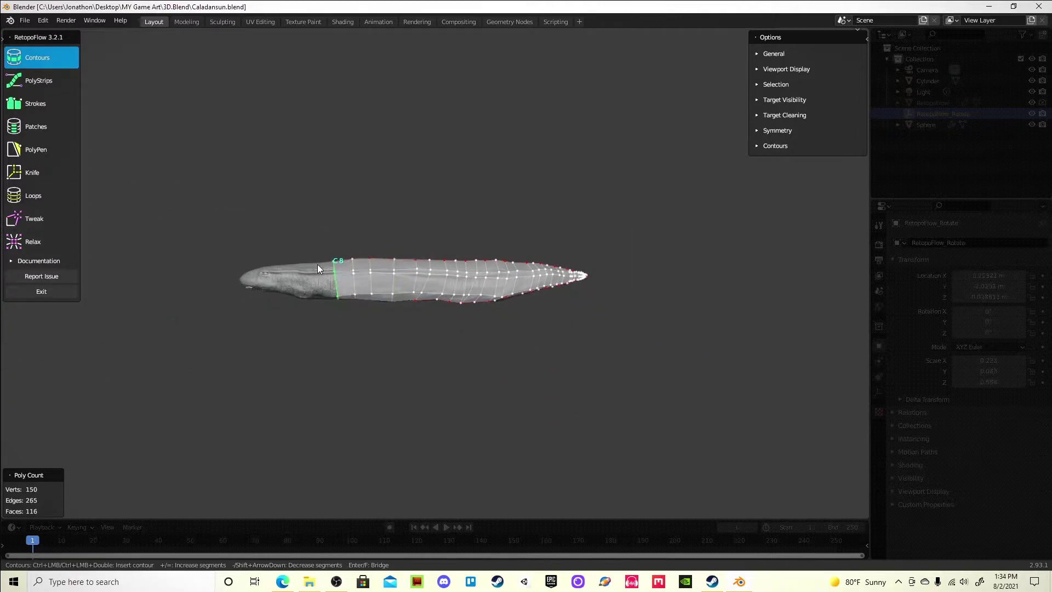
scroll(274, 263, up, 3)
scroll(540, 360, up, 3)
scroll(376, 367, up, 2)
Pick the Strokes tool, then exit and relaunch RetopoFlow.
click(48, 103)
scroll(238, 282, up, 2)
scroll(629, 305, up, 2)
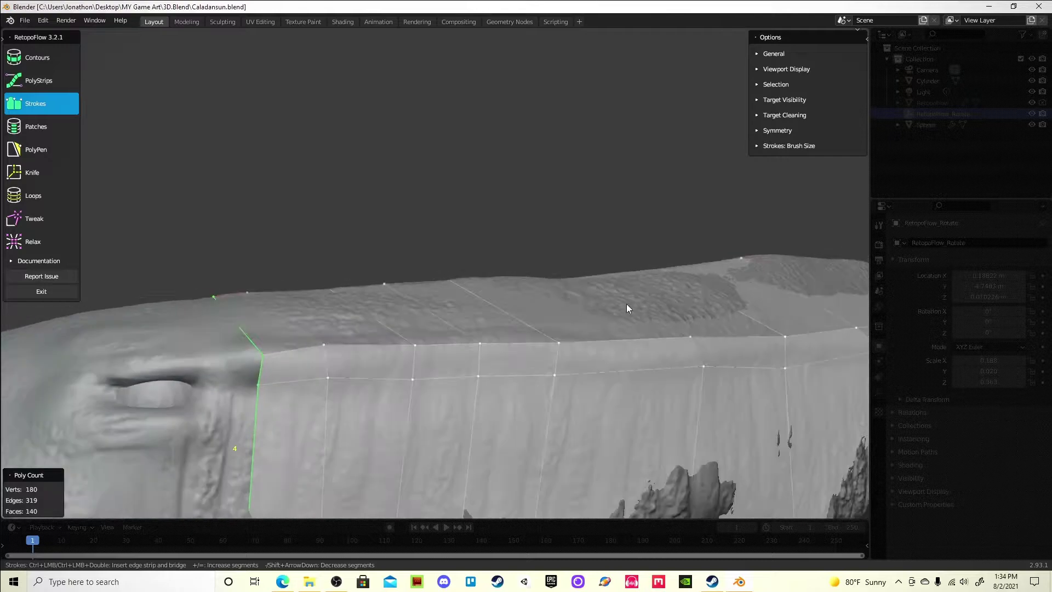
click(41, 291)
click(329, 49)
click(306, 91)
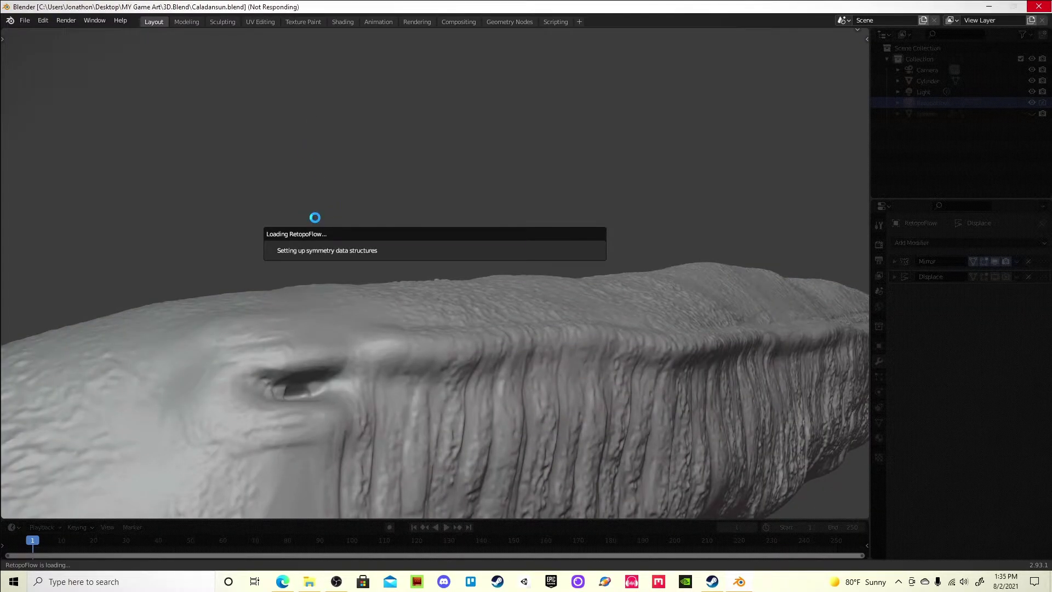
Close the help window and draw a stroke ring of faces around the eye.
scroll(207, 110, down, 1)
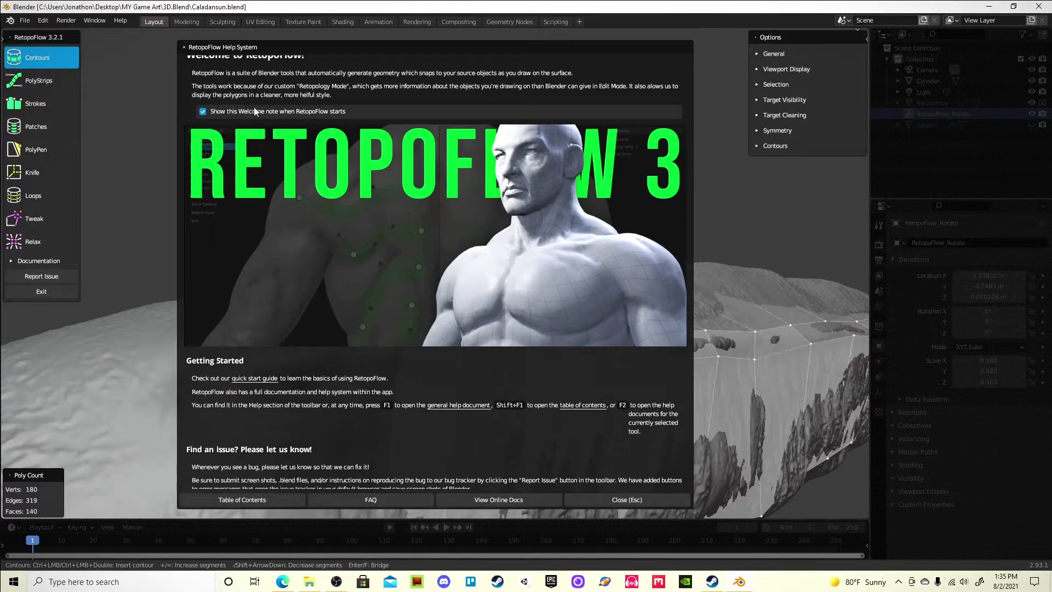
key(Escape)
scroll(346, 355, up, 3)
key(4)
mouse_move(237, 374)
middle_down()
mouse_move(105, 211)
mouse_move(211, 321)
middle_up()
key(3)
mouse_move(201, 331)
mouse_down()
mouse_move(216, 383)
mouse_move(189, 329)
mouse_up()
drag(277, 414, 215, 297)
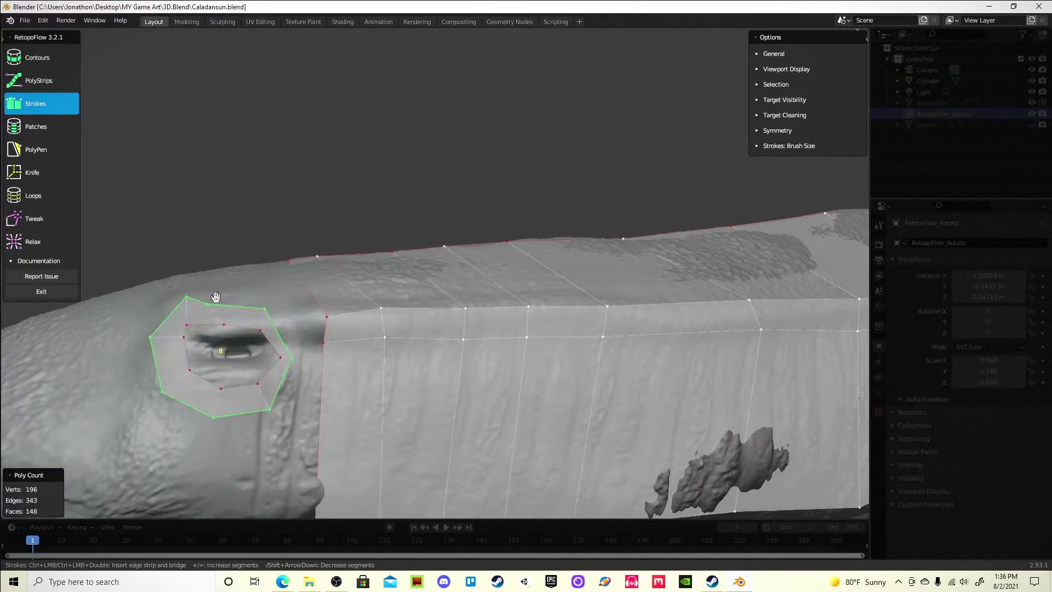
Insert three edge loops along the body with the Loops tool.
key(5)
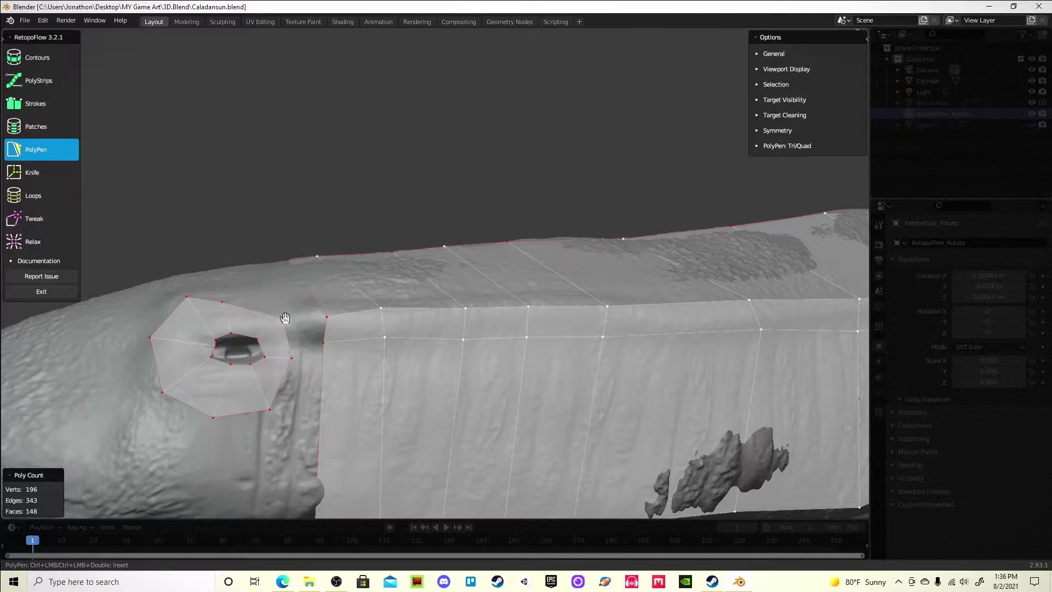
middle_drag(284, 318, 163, 295)
key(7)
ctrl+click(329, 296)
mouse_move(329, 296)
middle_down()
mouse_move(444, 392)
mouse_move(423, 352)
mouse_move(486, 308)
mouse_move(526, 327)
mouse_move(439, 307)
middle_up()
ctrl+click(444, 393)
ctrl+click(526, 327)
scroll(526, 327, down, 3)
scroll(439, 307, down, 3)
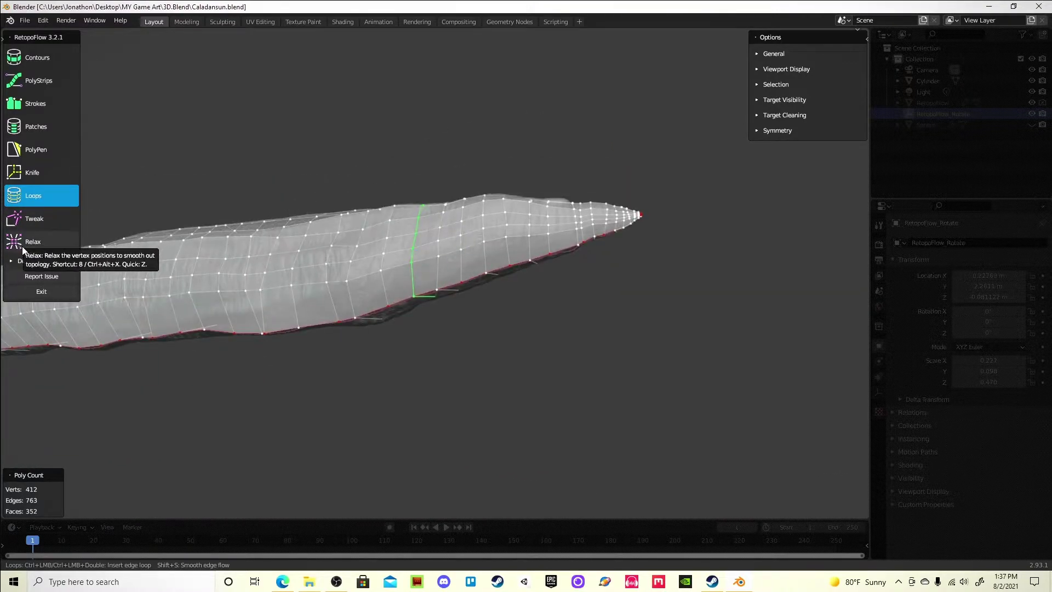
Fill the lower gap with a Patches fill and confirm it as faces.
click(22, 247)
mouse_move(271, 263)
middle_down()
mouse_move(482, 306)
mouse_move(423, 275)
mouse_move(345, 316)
mouse_move(220, 247)
middle_up()
scroll(134, 188, up, 3)
key(4)
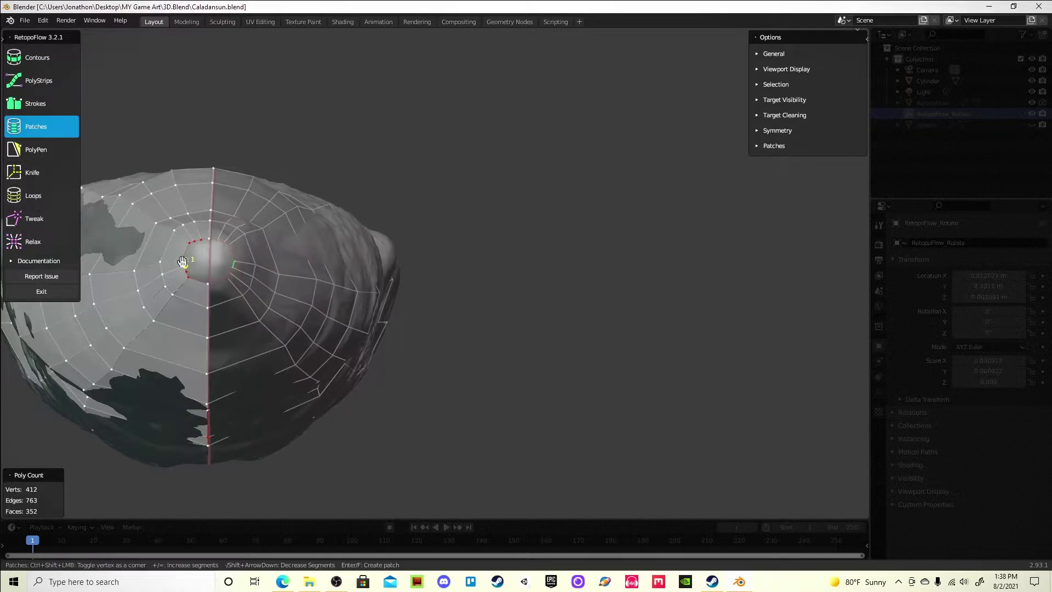
key(Return)
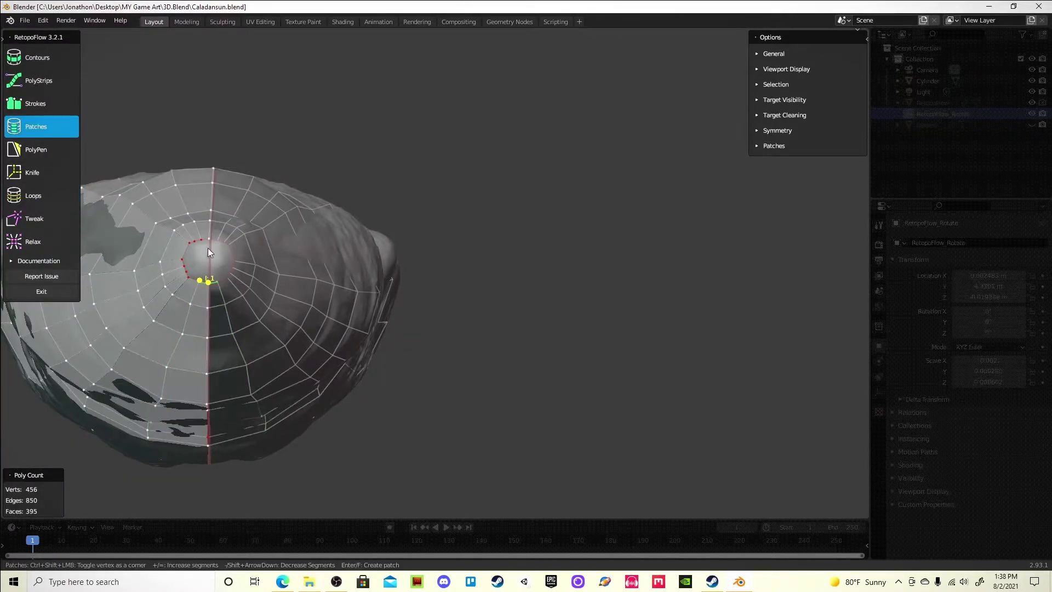
key(Return)
Insert an edge loop near the tail tip with the Loops tool.
middle_drag(439, 360, 221, 281)
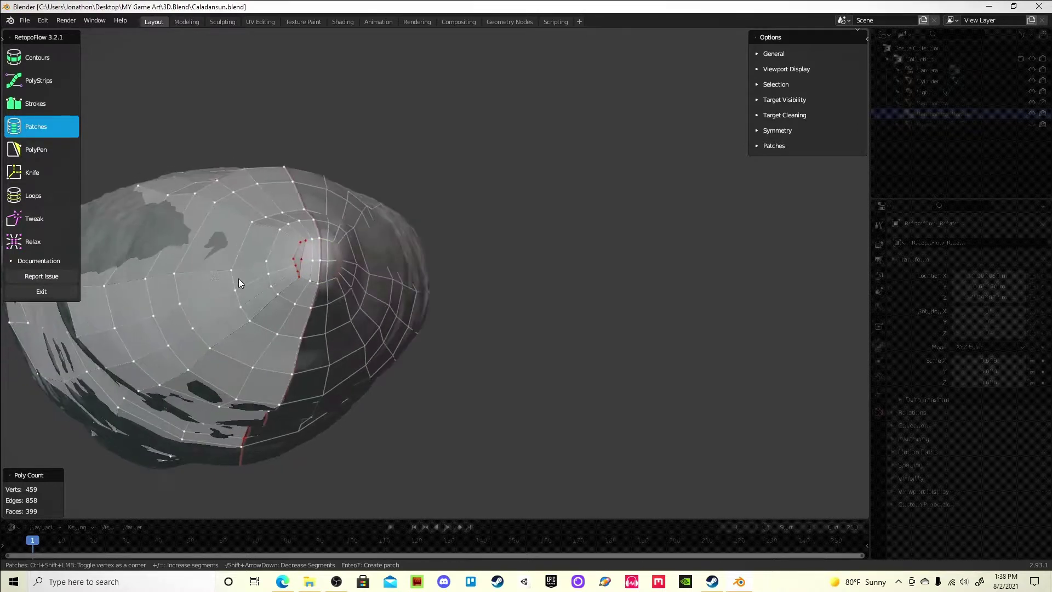
key(7)
ctrl+click(263, 313)
scroll(219, 285, down, 3)
scroll(219, 285, up, 3)
Switch to PolyPen and zoom in to inspect the remaining gaps in the mesh.
click(51, 157)
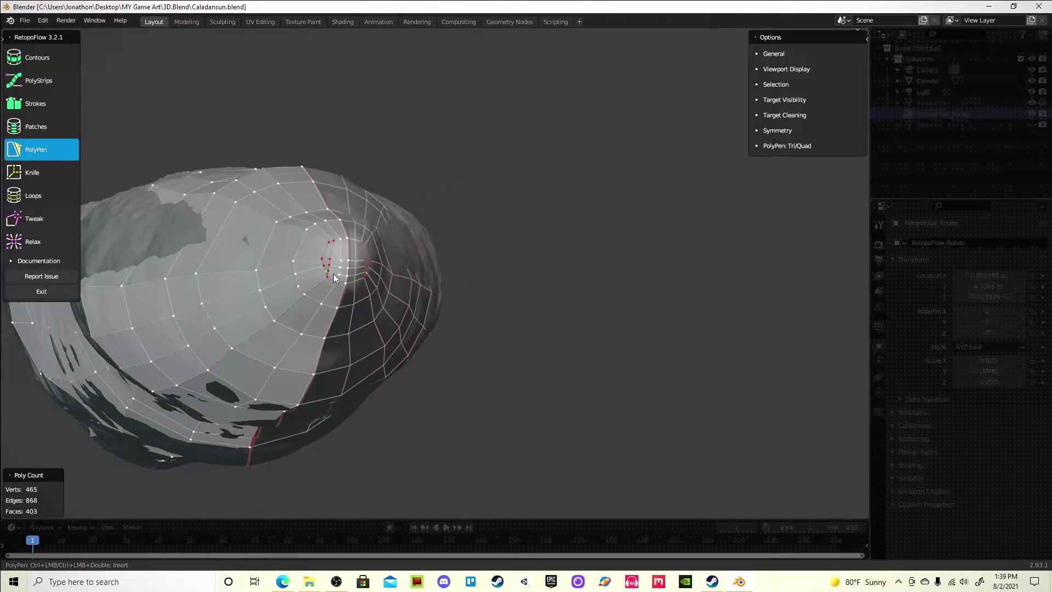
mouse_move(374, 258)
middle_down()
mouse_move(375, 286)
mouse_move(310, 351)
mouse_move(281, 304)
mouse_move(538, 313)
middle_up()
mouse_move(343, 328)
middle_down()
mouse_move(474, 321)
mouse_move(475, 345)
middle_up()
scroll(413, 282, up, 2)
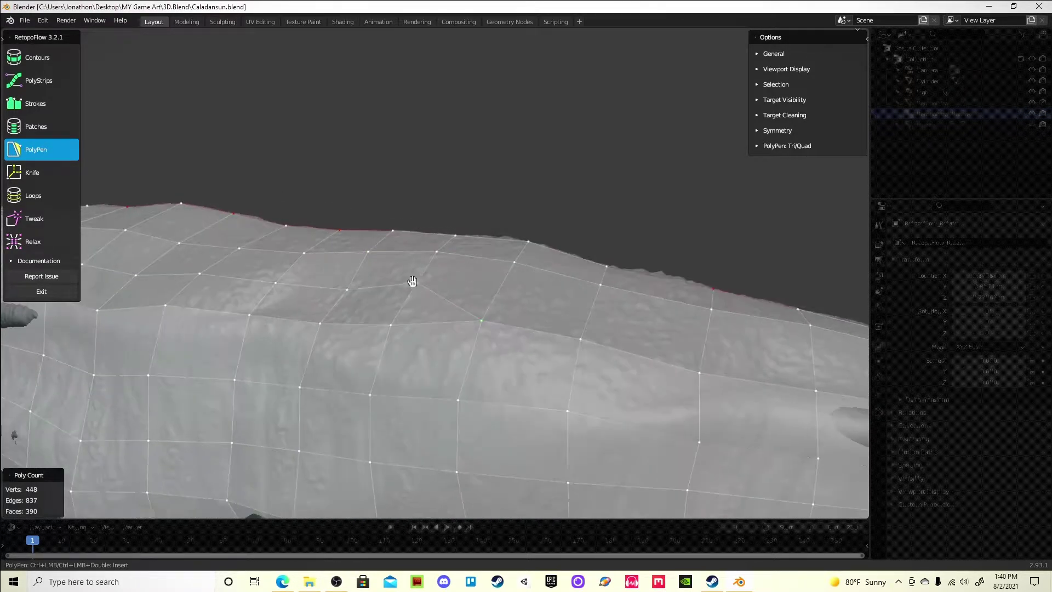
Work along the body toward its tip, removing the extra PolyPen vertices.
middle_drag(413, 281, 405, 301)
middle_drag(247, 310, 413, 330)
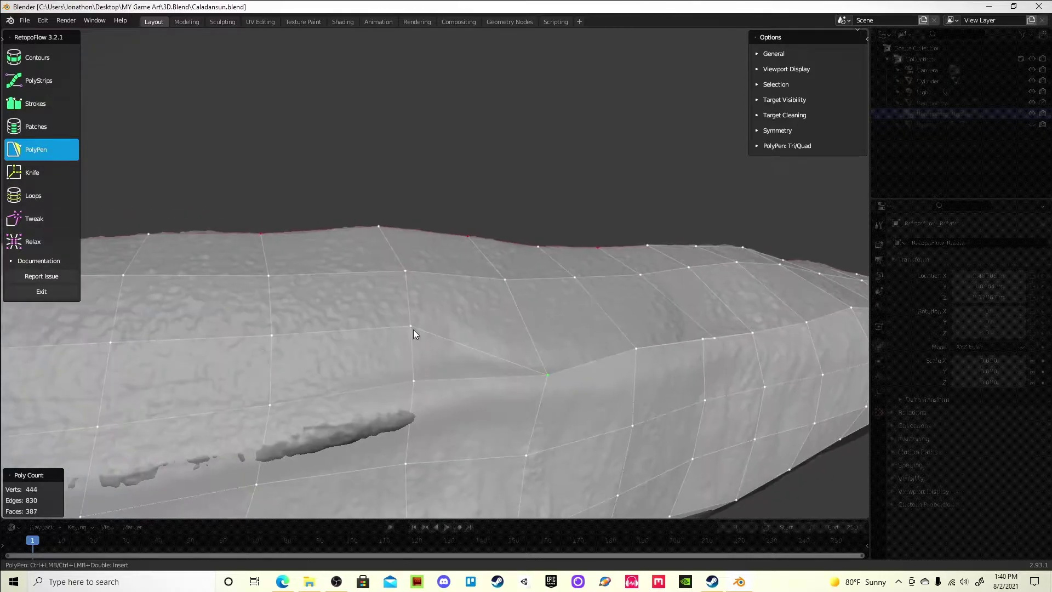
middle_drag(271, 353, 500, 296)
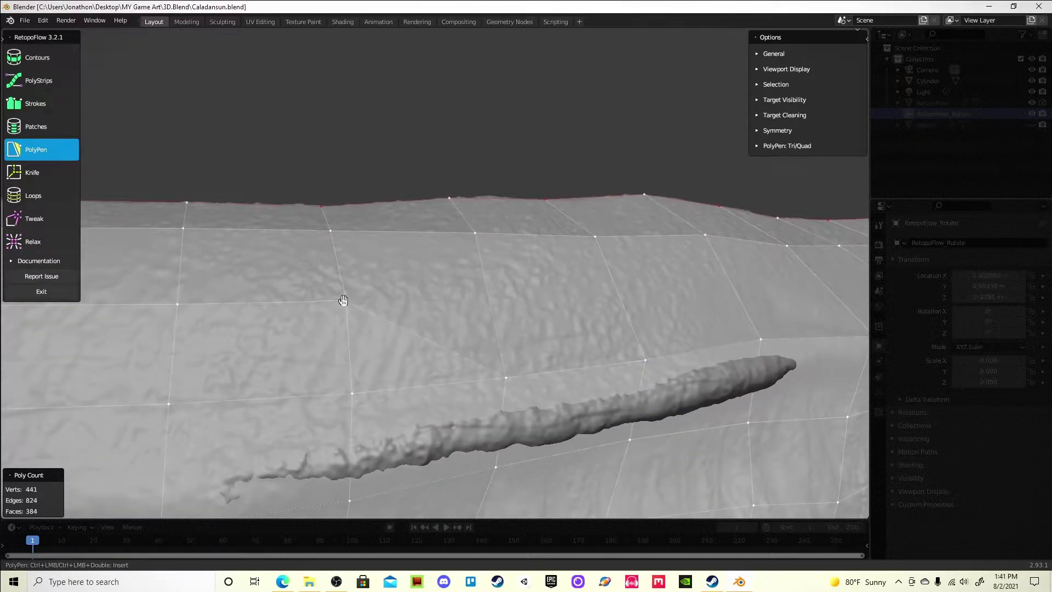
middle_drag(344, 300, 387, 322)
middle_drag(198, 363, 290, 409)
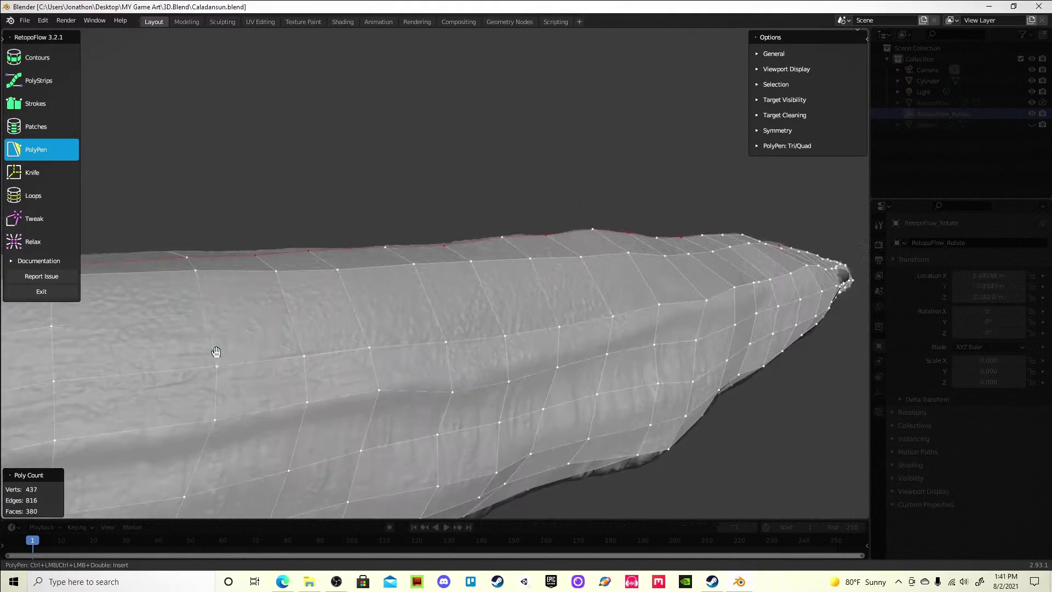
middle_drag(216, 351, 431, 289)
middle_drag(273, 293, 370, 351)
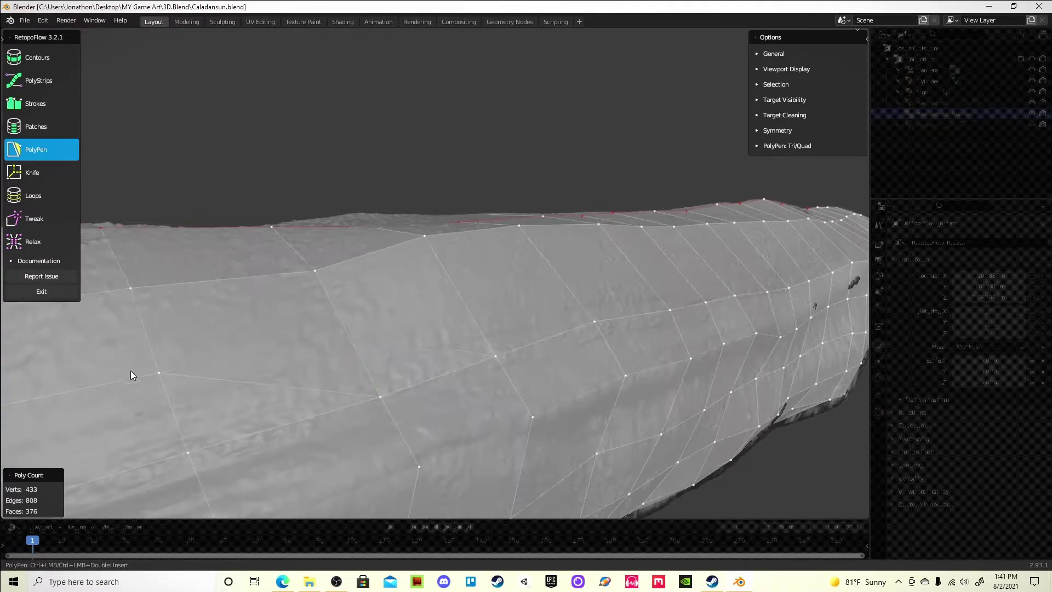
middle_drag(191, 426, 431, 330)
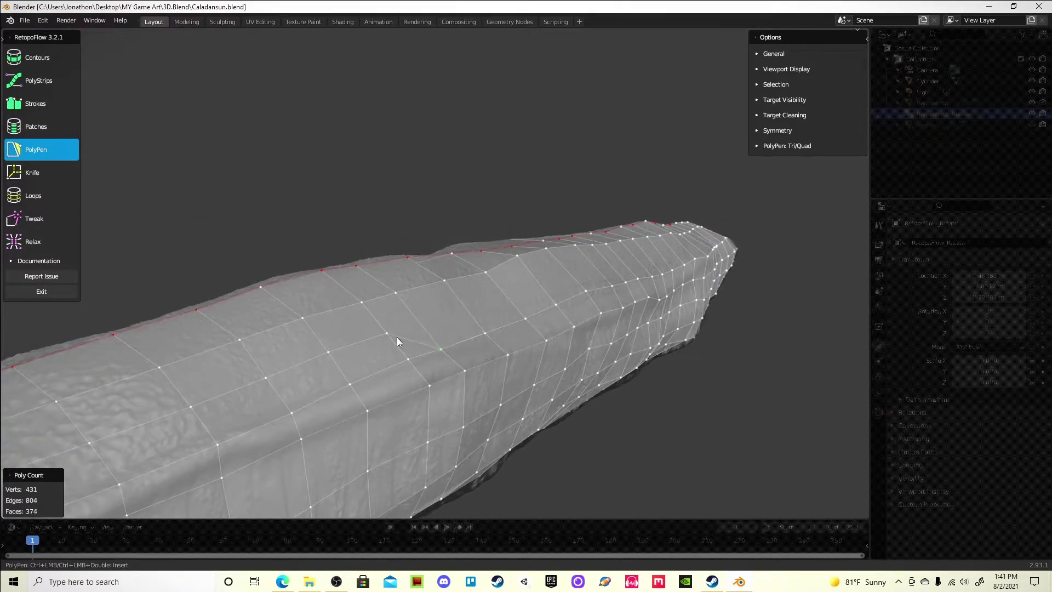
middle_drag(296, 429, 485, 269)
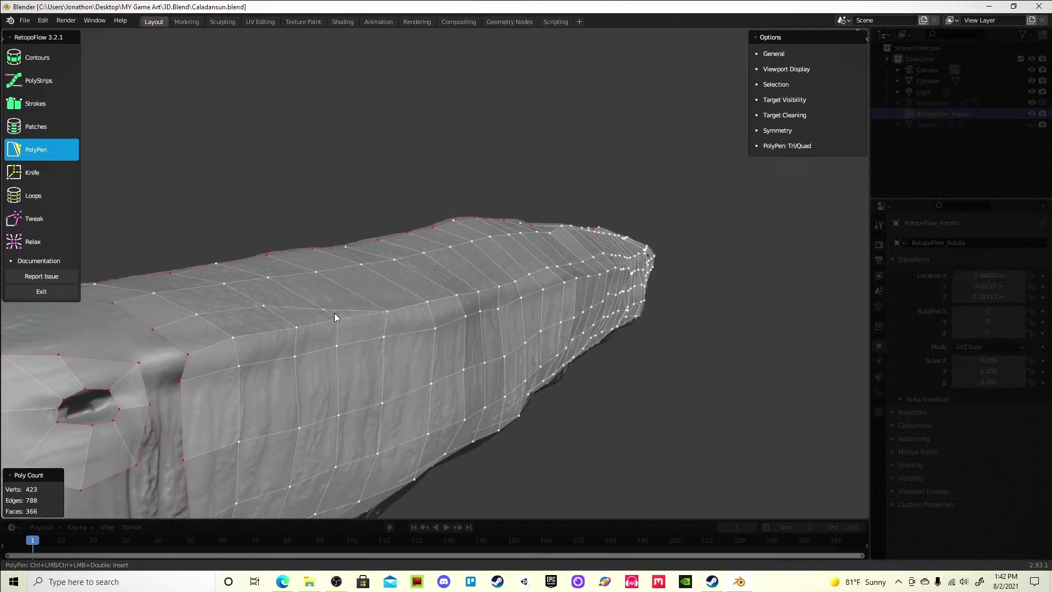
middle_drag(335, 317, 475, 357)
middle_drag(459, 414, 434, 400)
Insert an edge loop across the body and return to PolyPen, reaching 511 vertices.
key(7)
ctrl+click(307, 312)
key(5)
mouse_move(268, 273)
middle_down()
mouse_move(266, 322)
mouse_move(200, 448)
middle_up()
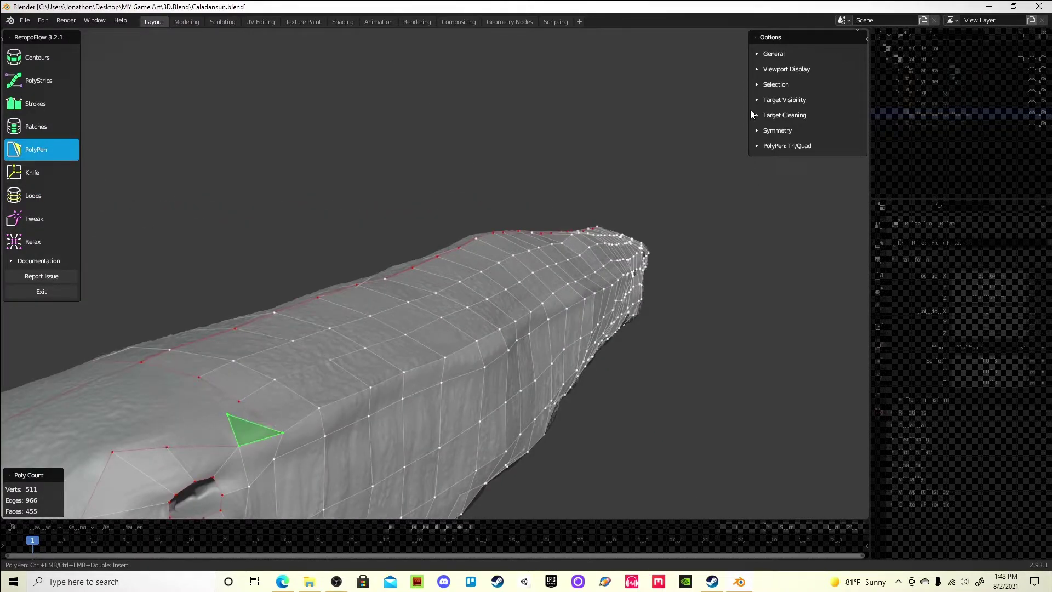
click(759, 55)
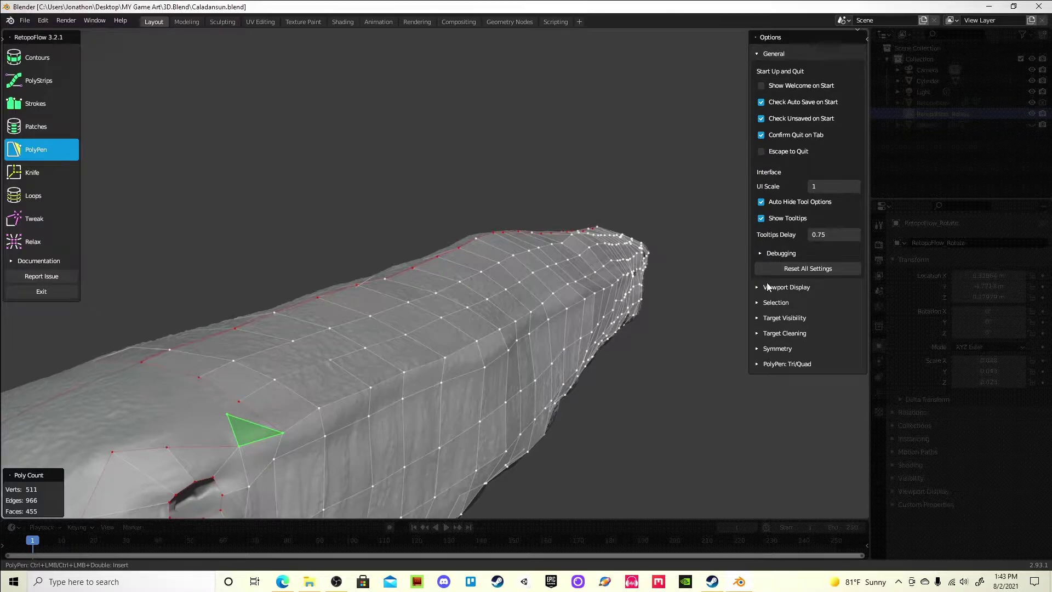
Set the PolyPen Insert Mode to Quad-Only.
middle_drag(341, 205, 510, 325)
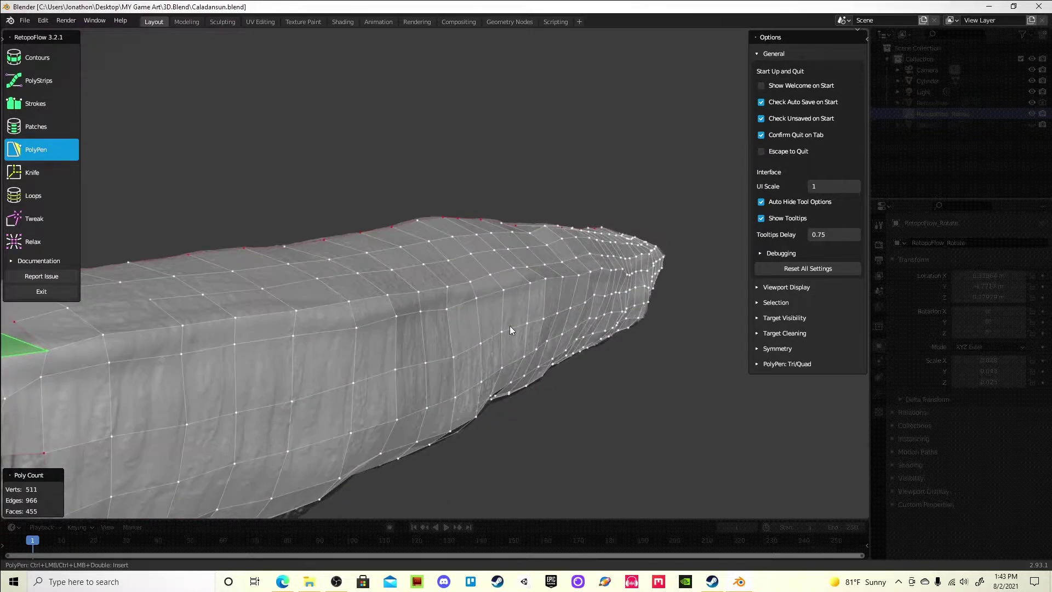
click(752, 303)
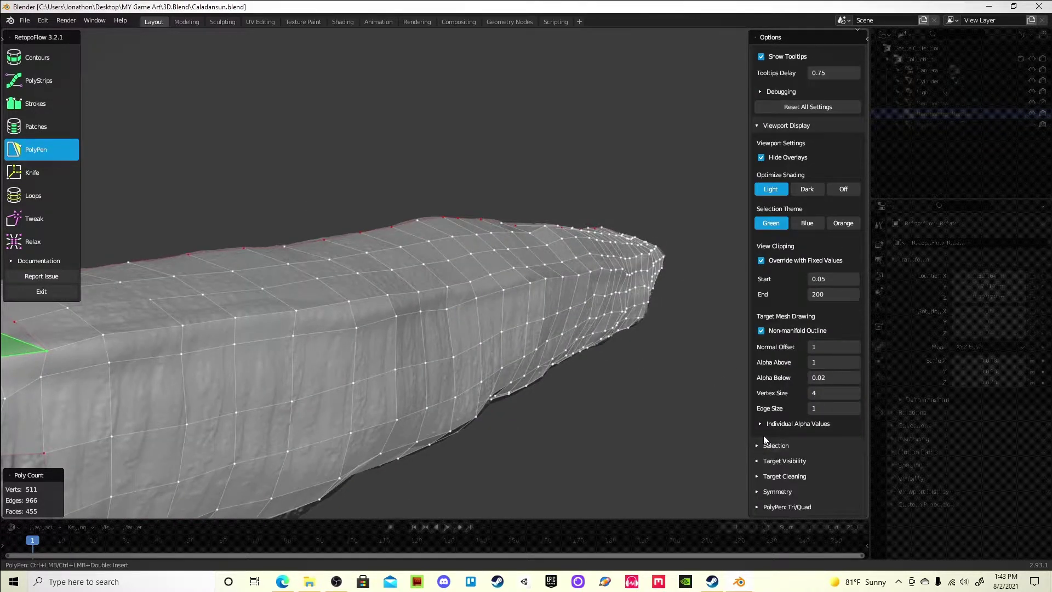
click(758, 125)
click(757, 364)
click(833, 446)
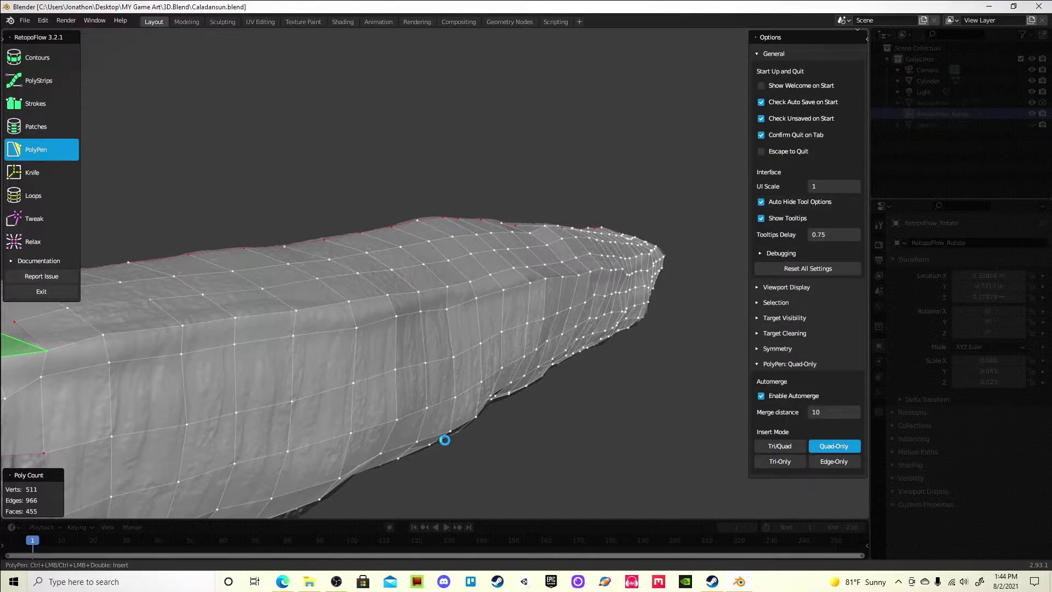
Delete the stray vertex, turn the triangle into a quad, and add quads beside the opening.
middle_drag(442, 439, 305, 376)
key(x)
click(304, 376)
ctrl+click(277, 343)
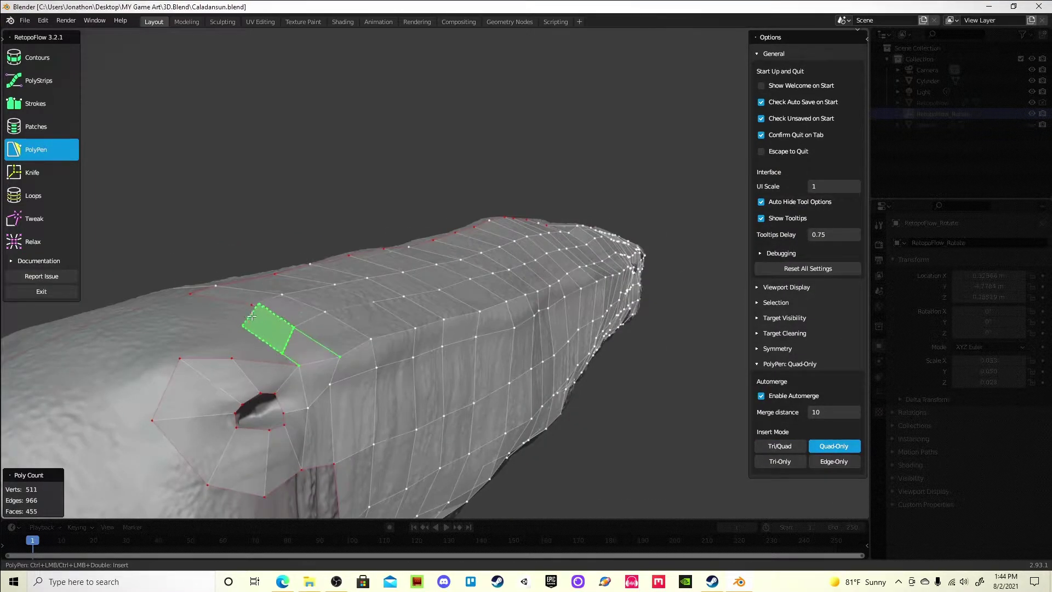
middle_drag(277, 343, 316, 393)
drag(230, 446, 273, 455)
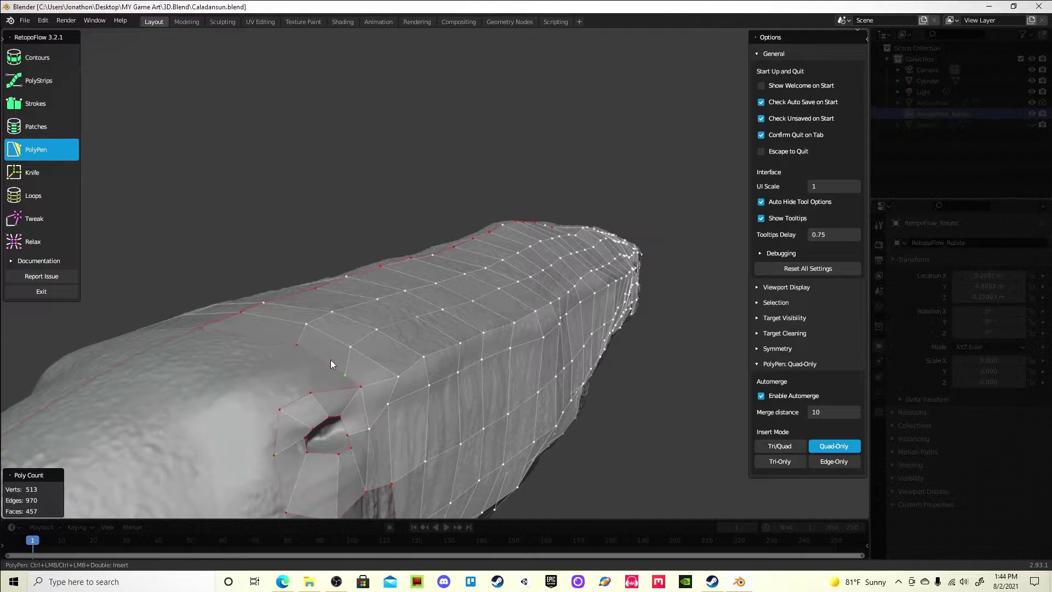
ctrl+click(287, 376)
middle_drag(281, 377, 542, 403)
ctrl+click(448, 407)
middle_drag(448, 408, 563, 418)
Draw an outer and an inner bridged edge loop around the mouth with Strokes.
mouse_move(581, 478)
middle_down()
mouse_move(326, 408)
mouse_move(452, 376)
mouse_move(474, 315)
mouse_move(473, 219)
mouse_move(419, 198)
middle_up()
click(76, 103)
mouse_move(419, 197)
mouse_down()
mouse_move(538, 282)
mouse_move(329, 364)
mouse_move(248, 338)
mouse_up()
key(ctrl+z)
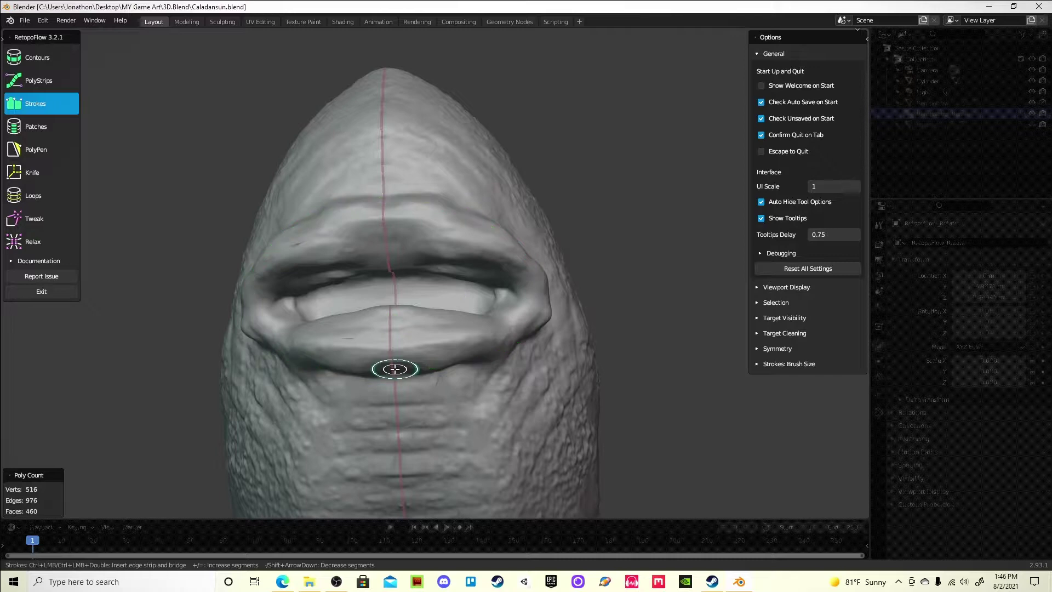
drag(388, 369, 387, 370)
mouse_move(390, 266)
ctrl+mouse_down()
mouse_move(469, 315)
mouse_move(383, 308)
ctrl+mouse_up()
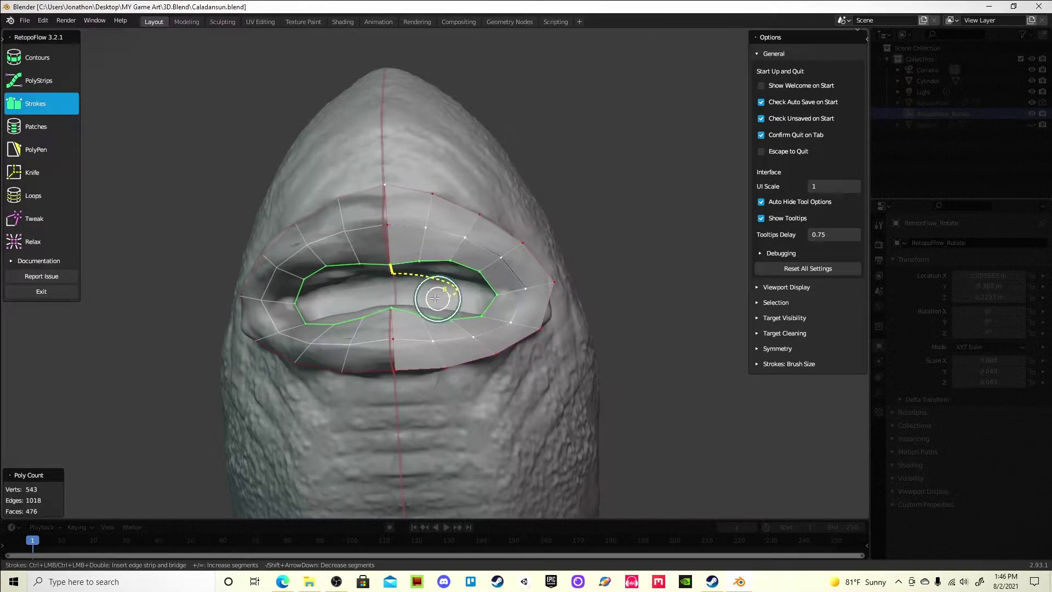
Switch back to PolyPen and exit RetopoFlow to Edit Mode.
mouse_move(429, 284)
shift+middle_down()
mouse_move(415, 350)
mouse_move(470, 394)
mouse_move(482, 366)
shift+middle_up()
key(5)
click(54, 296)
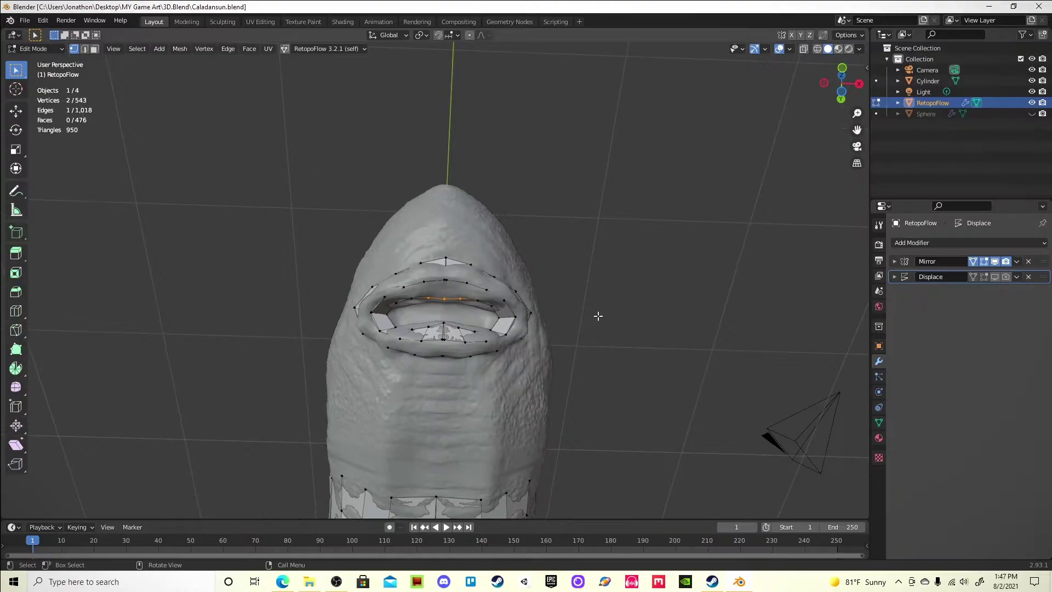
Relaunch RetopoFlow and undo the quads inserted in the middle of the mouth.
click(305, 53)
click(317, 84)
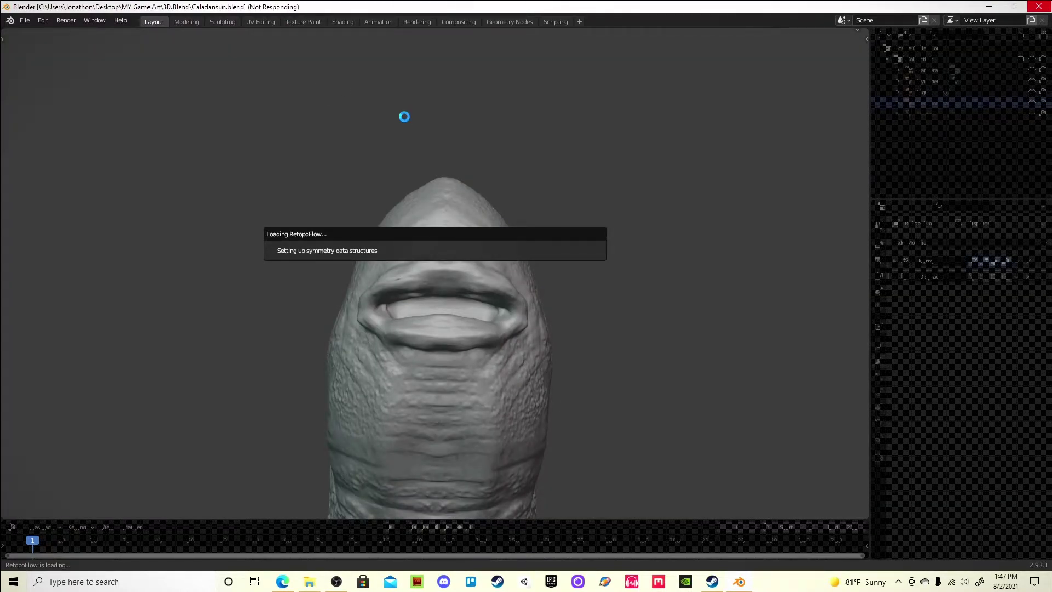
ctrl+drag(486, 372, 479, 379)
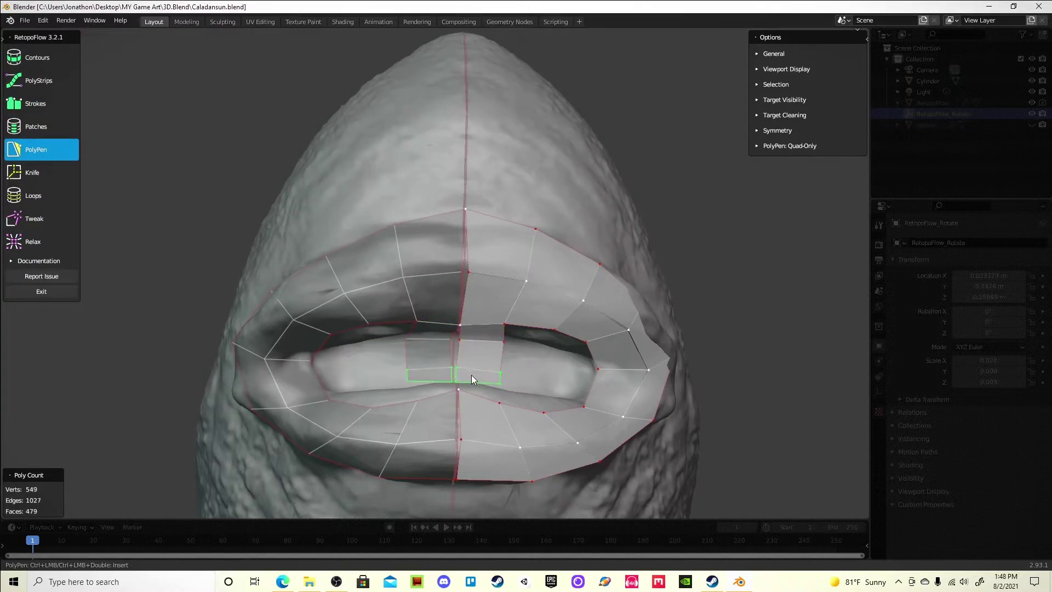
key(ctrl+z)
Fill a patch of faces between the upper and lower lip edge loops.
click(428, 325)
key(4)
shift+click(462, 406)
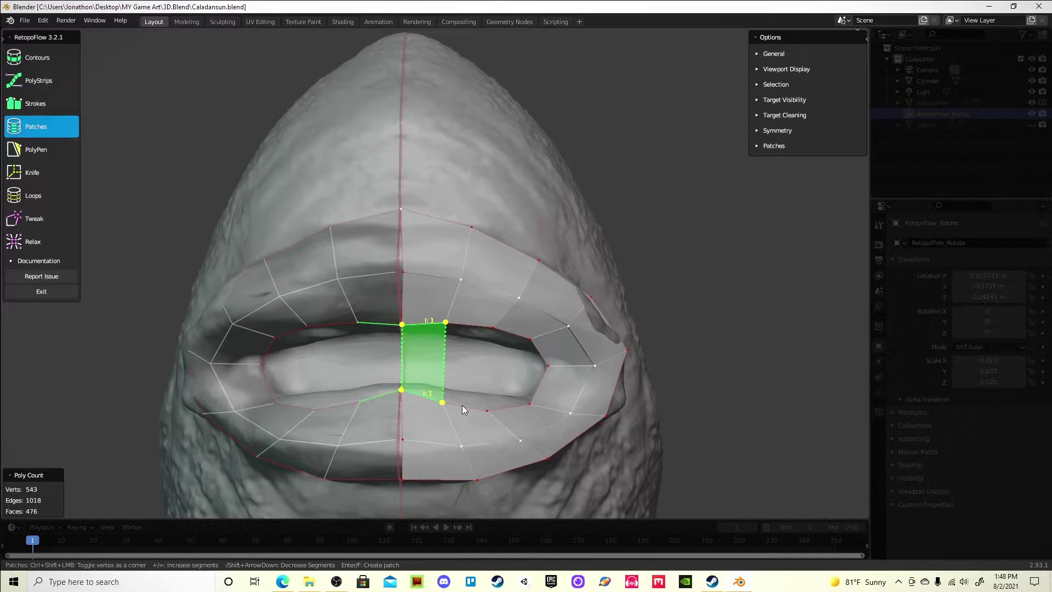
shift+click(493, 328)
shift+drag(496, 346, 539, 380)
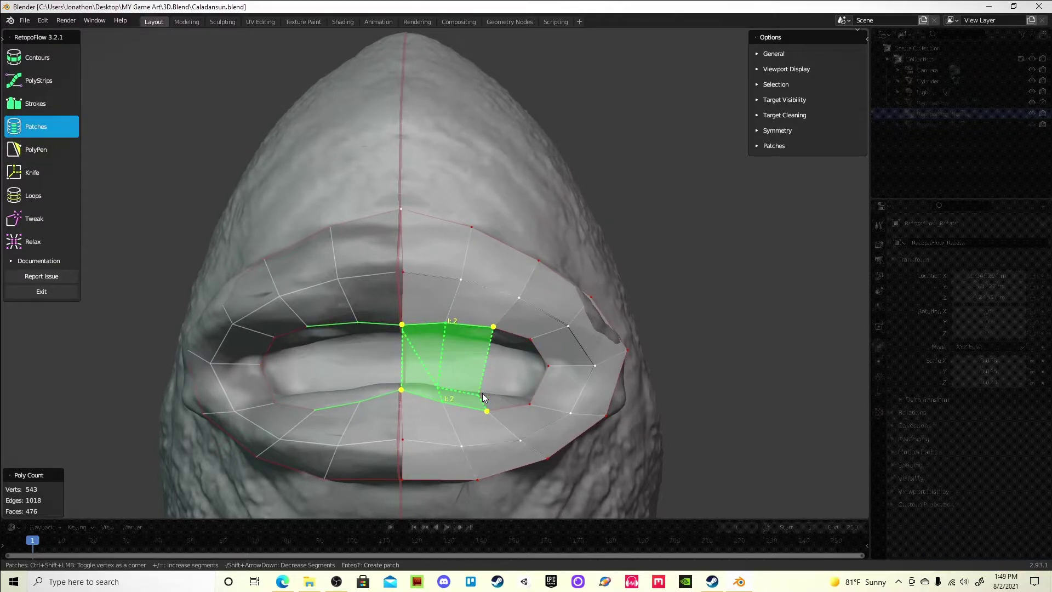
key(Return)
Rearrange edges near the mouth midline, then return to PolyPen at 549 vertices.
key(7)
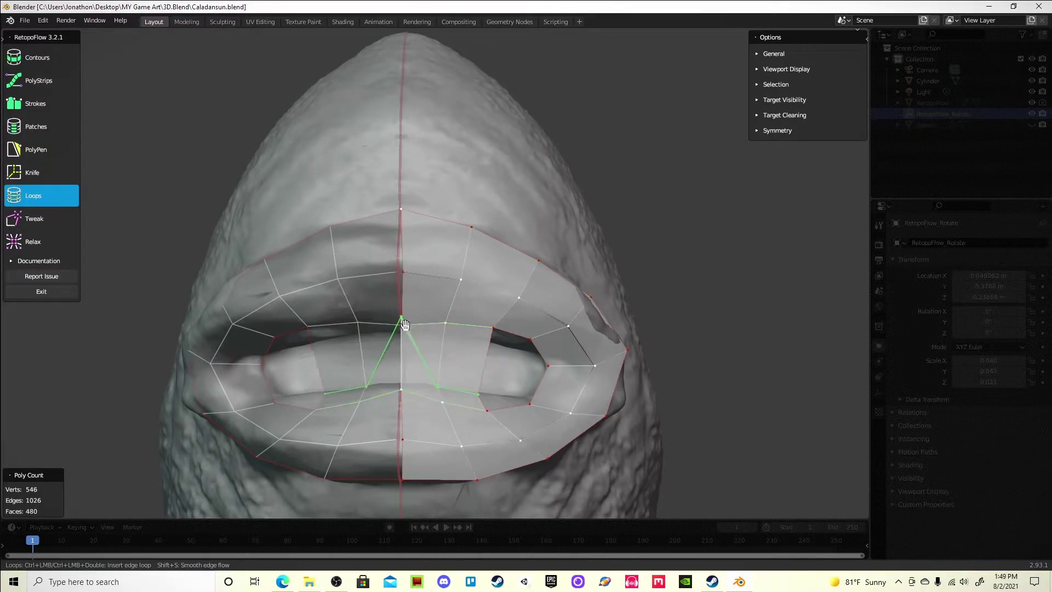
key(8)
click(402, 331)
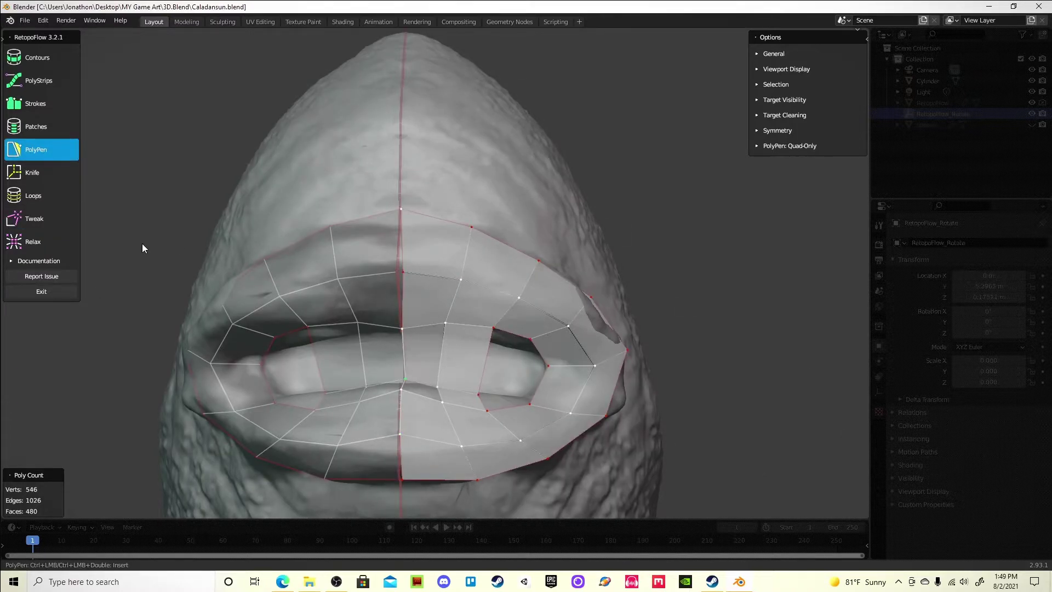
shift+middle_drag(204, 283, 203, 219)
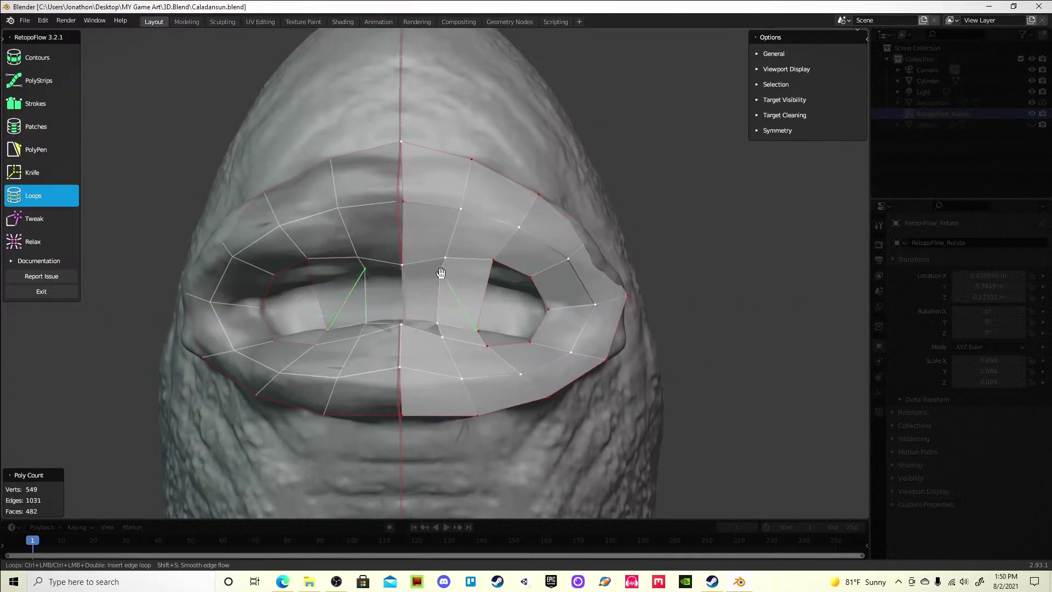
key(5)
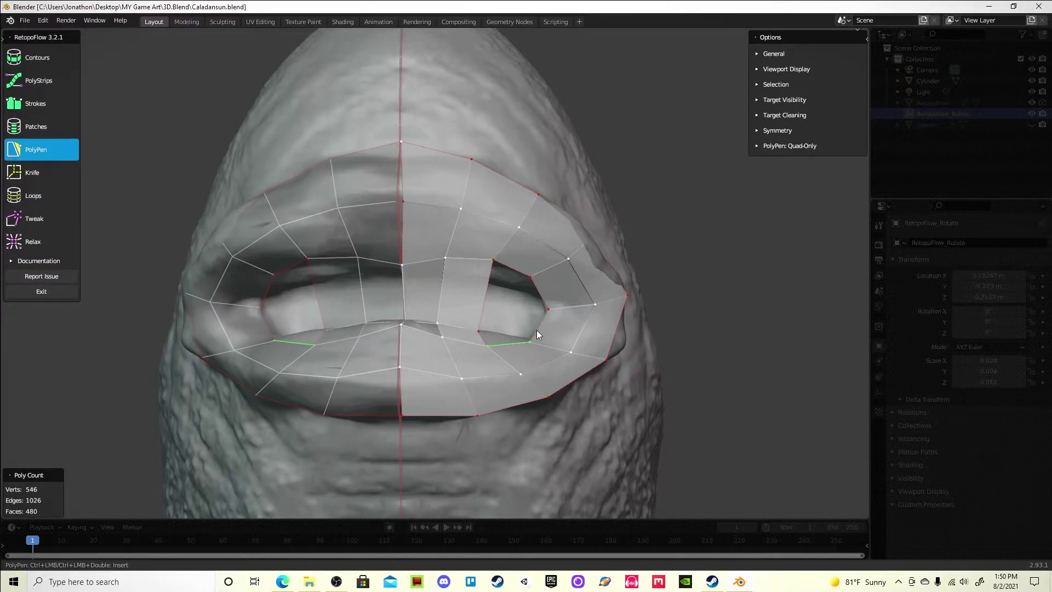
middle_drag(547, 340, 428, 393)
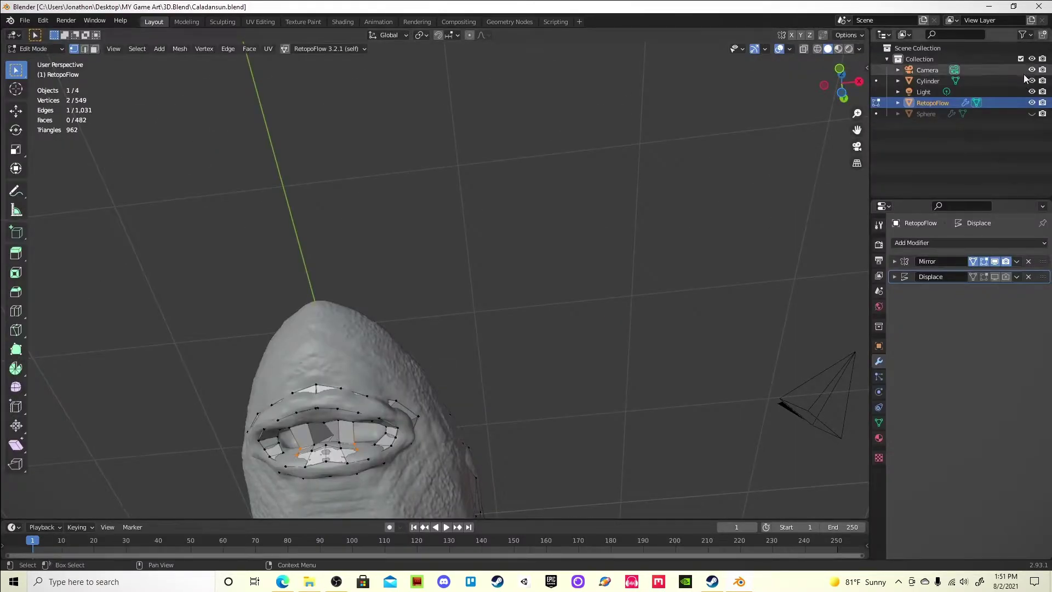
Hide the Cylinder, loop cut an extra edge loop through the mouth faces, then unhide it.
click(1032, 83)
scroll(384, 252, up, 3)
click(413, 337)
click(417, 317)
middle_drag(819, 168, 715, 242)
click(1032, 81)
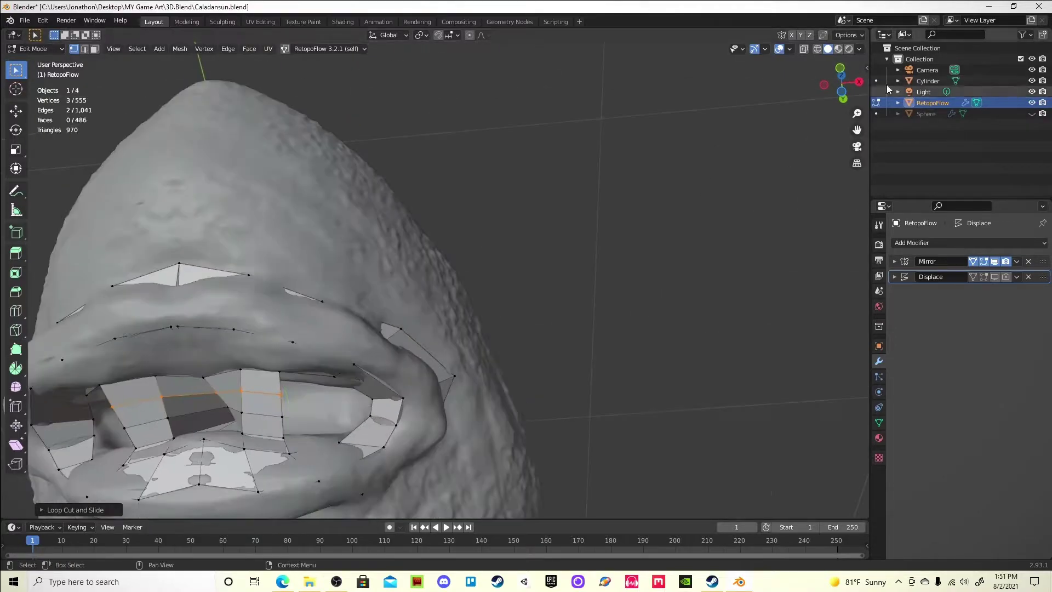
Relaunch RetopoFlow, switch to Patches, and undo an unwanted edge near the mouth.
click(327, 48)
click(340, 89)
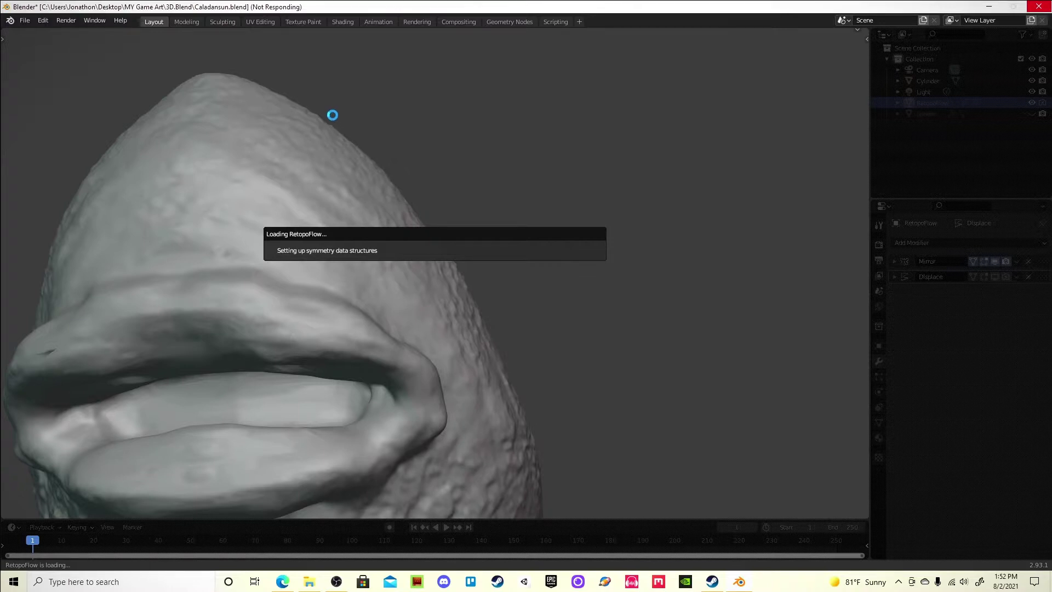
mouse_move(332, 119)
middle_down()
mouse_move(307, 312)
mouse_move(458, 411)
mouse_move(323, 312)
middle_up()
mouse_move(329, 487)
middle_down()
mouse_move(384, 384)
mouse_move(452, 321)
middle_up()
key(4)
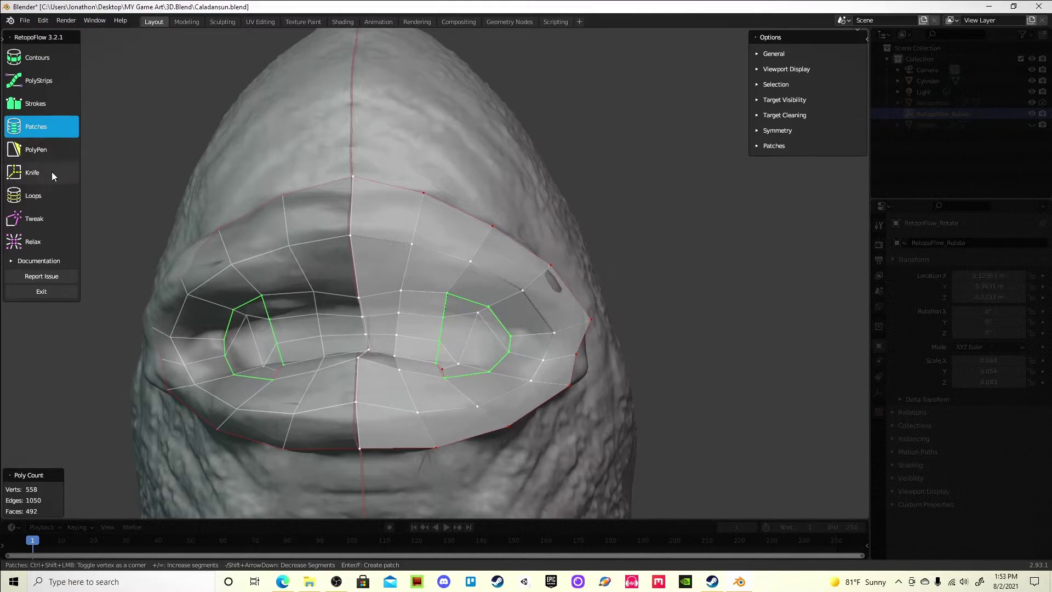
key(ctrl+z)
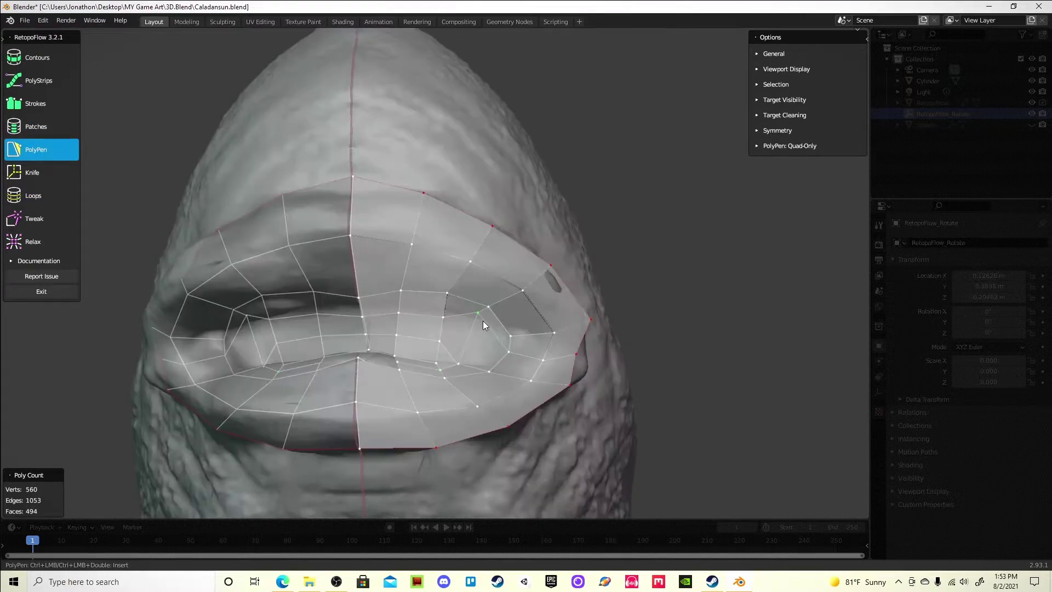
mouse_move(470, 358)
middle_down()
mouse_move(527, 393)
mouse_move(376, 390)
middle_up()
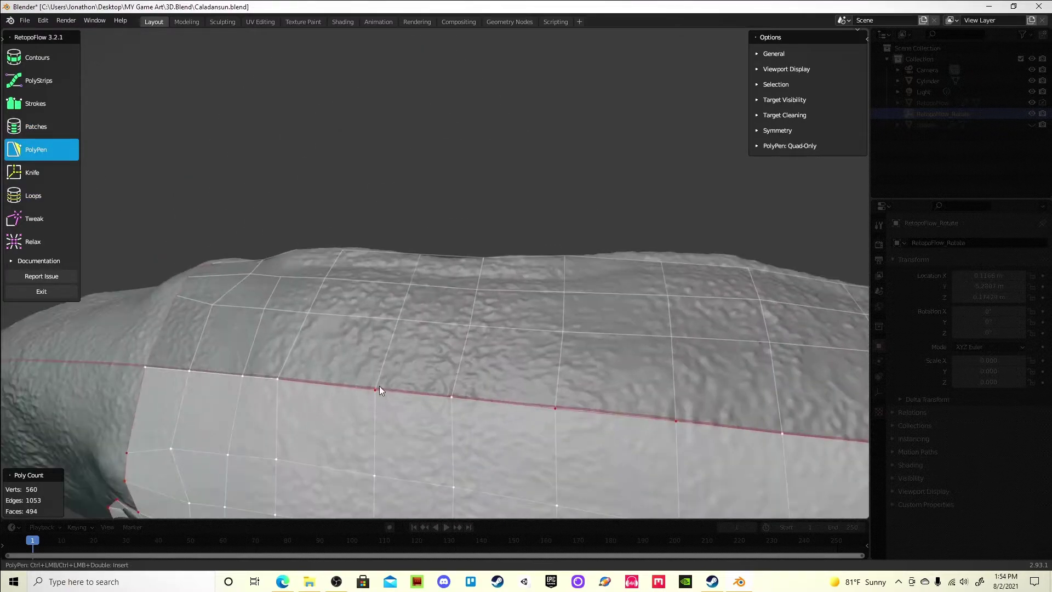
middle_drag(552, 414, 466, 355)
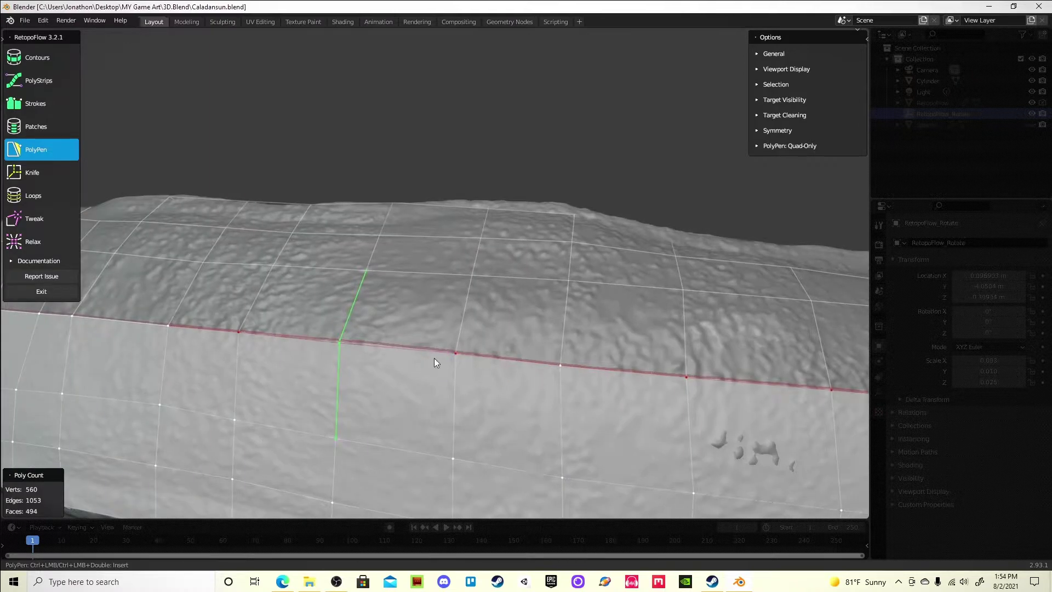
mouse_move(463, 371)
middle_down()
mouse_move(398, 322)
mouse_move(427, 331)
middle_up()
mouse_move(561, 349)
middle_down()
mouse_move(453, 359)
mouse_move(515, 336)
mouse_move(204, 362)
middle_up()
middle_drag(603, 344, 122, 338)
mouse_move(492, 355)
middle_down()
mouse_move(655, 376)
mouse_move(510, 359)
mouse_move(393, 329)
mouse_move(303, 344)
mouse_move(601, 359)
mouse_move(383, 312)
mouse_move(208, 293)
middle_up()
middle_drag(407, 308, 322, 323)
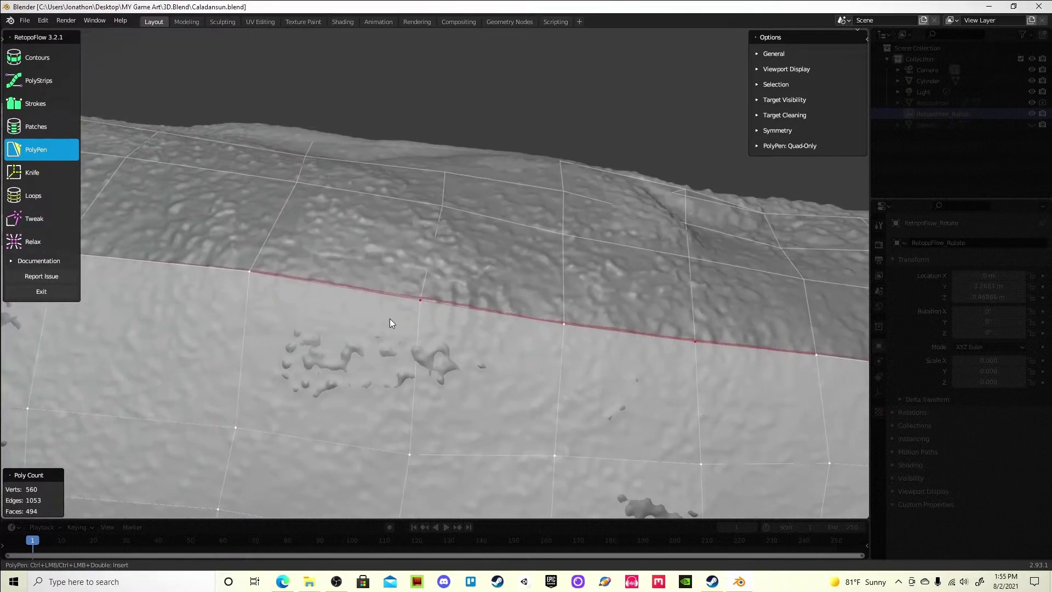
mouse_move(421, 305)
middle_down()
mouse_move(376, 291)
mouse_move(404, 340)
middle_up()
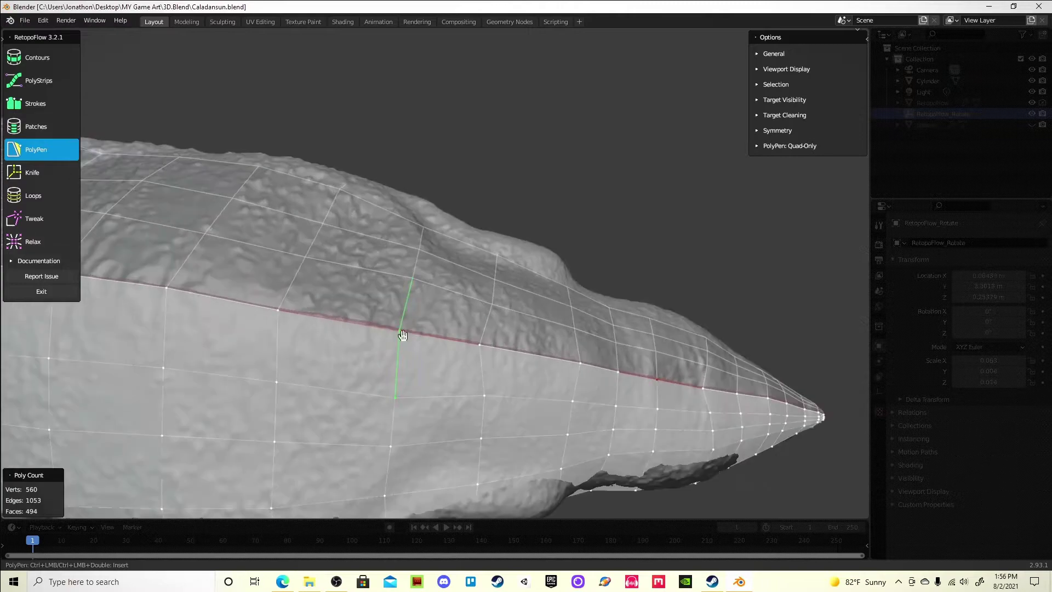
mouse_move(664, 391)
middle_down()
mouse_move(576, 200)
mouse_move(458, 321)
middle_up()
scroll(466, 279, down, 3)
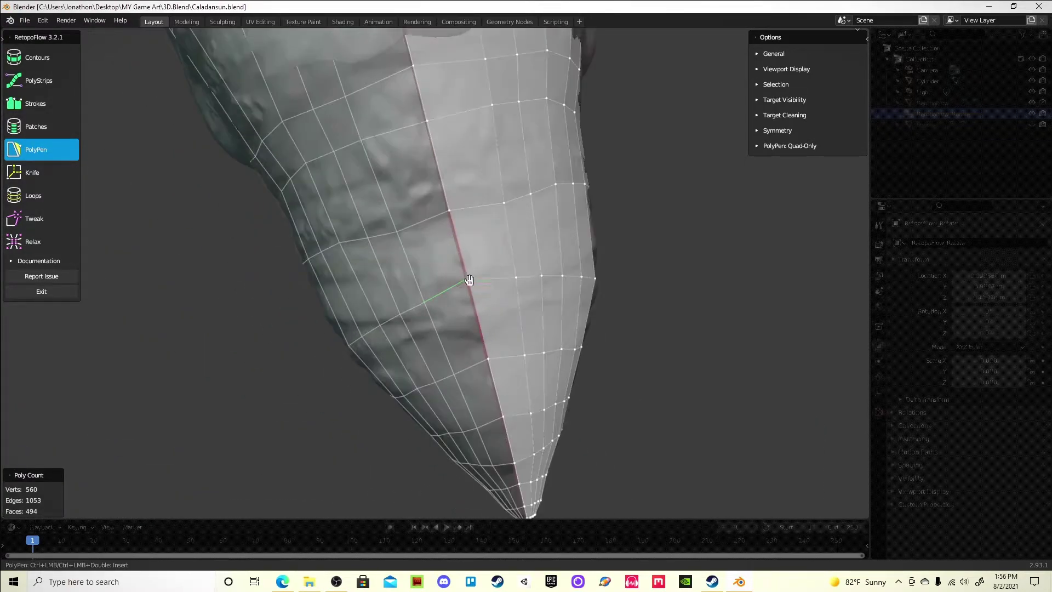
scroll(467, 280, up, 5)
scroll(458, 425, up, 2)
scroll(390, 327, up, 2)
mouse_move(393, 295)
middle_down()
mouse_move(376, 231)
mouse_move(366, 319)
middle_up()
mouse_move(355, 371)
middle_down()
mouse_move(361, 335)
mouse_move(363, 387)
mouse_move(344, 255)
mouse_move(372, 325)
mouse_move(376, 255)
mouse_move(370, 366)
mouse_move(322, 303)
mouse_move(346, 359)
mouse_move(279, 277)
mouse_move(293, 340)
mouse_move(313, 256)
mouse_move(293, 281)
mouse_move(301, 270)
mouse_move(308, 323)
mouse_move(321, 327)
mouse_move(318, 273)
mouse_move(329, 329)
mouse_move(252, 253)
mouse_move(292, 329)
middle_up()
Fill a patch between the selected edge strips on top of the head.
middle_drag(277, 267, 126, 171)
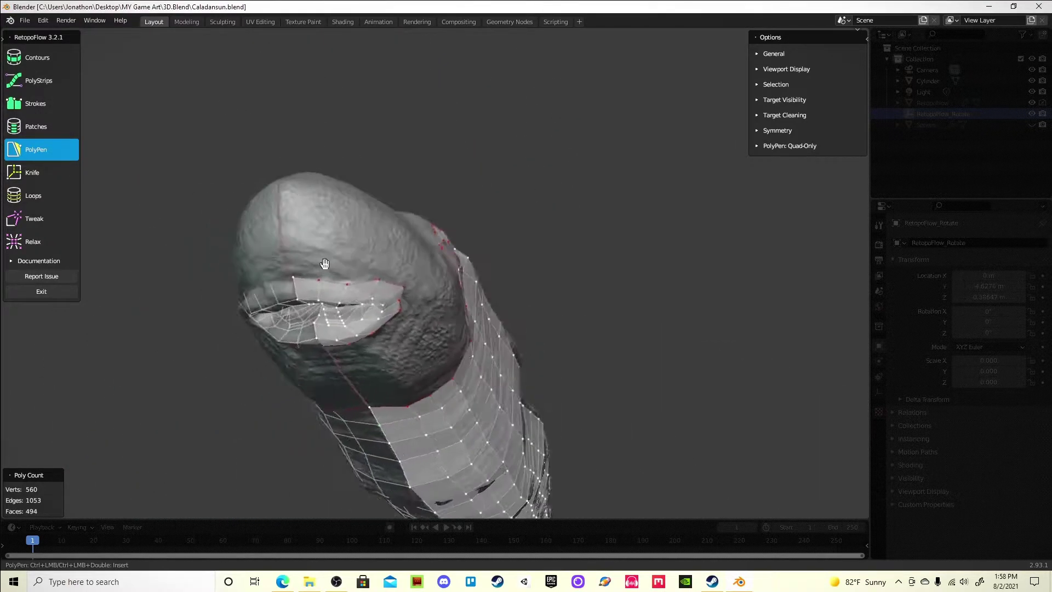
key(4)
click(410, 280)
mouse_move(425, 142)
middle_down()
mouse_move(433, 305)
mouse_move(383, 298)
mouse_move(361, 361)
mouse_move(270, 305)
mouse_move(388, 433)
middle_up()
click(360, 361)
key(Return)
scroll(388, 433, down, 5)
scroll(388, 433, up, 5)
Extend a new PolyPen face from an existing edge near the eye.
key(5)
click(309, 375)
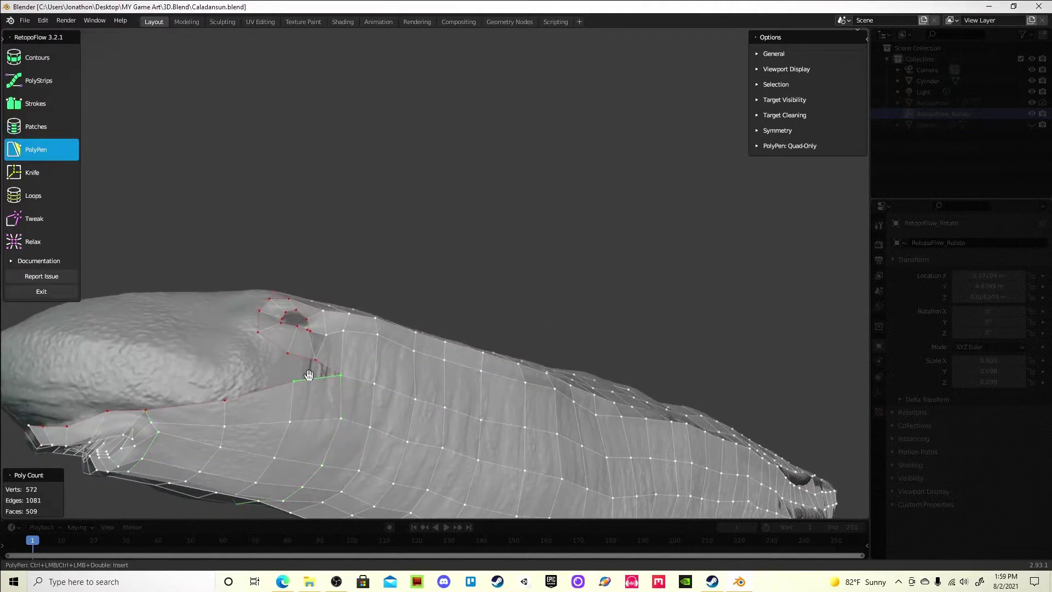
ctrl+click(242, 402)
middle_drag(242, 402, 225, 424)
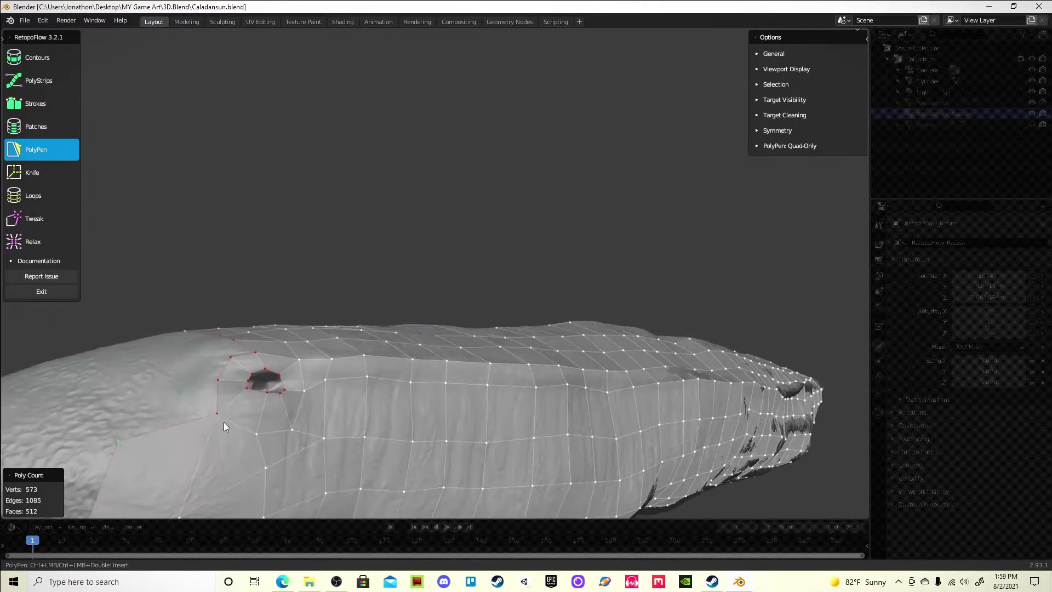
mouse_move(196, 455)
middle_down()
mouse_move(289, 371)
mouse_move(274, 378)
middle_up()
Add more faces beside the eye hole and close the remaining gap.
key(5)
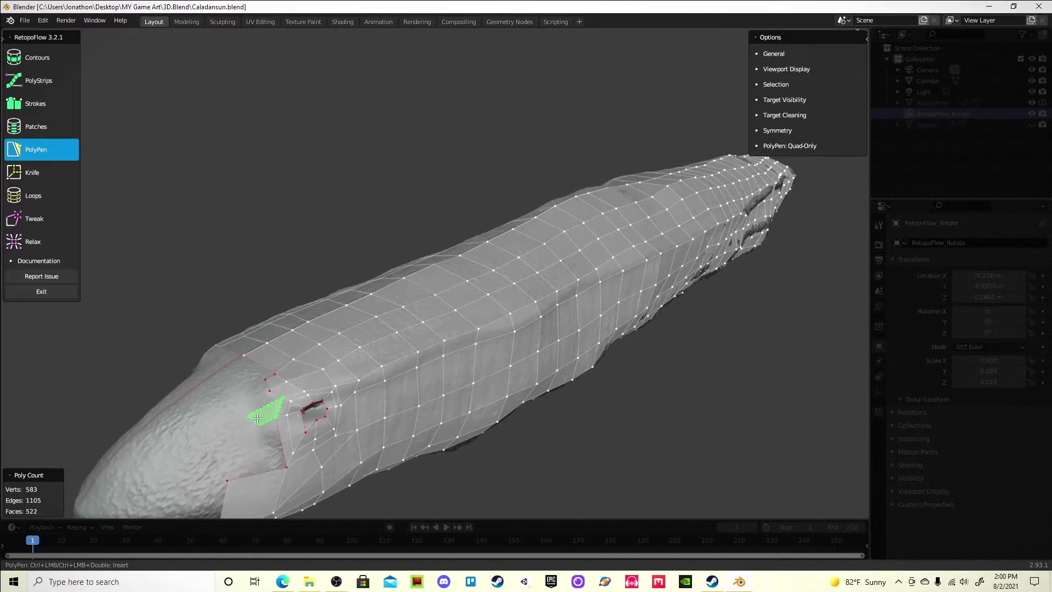
ctrl+click(257, 419)
middle_drag(257, 419, 282, 458)
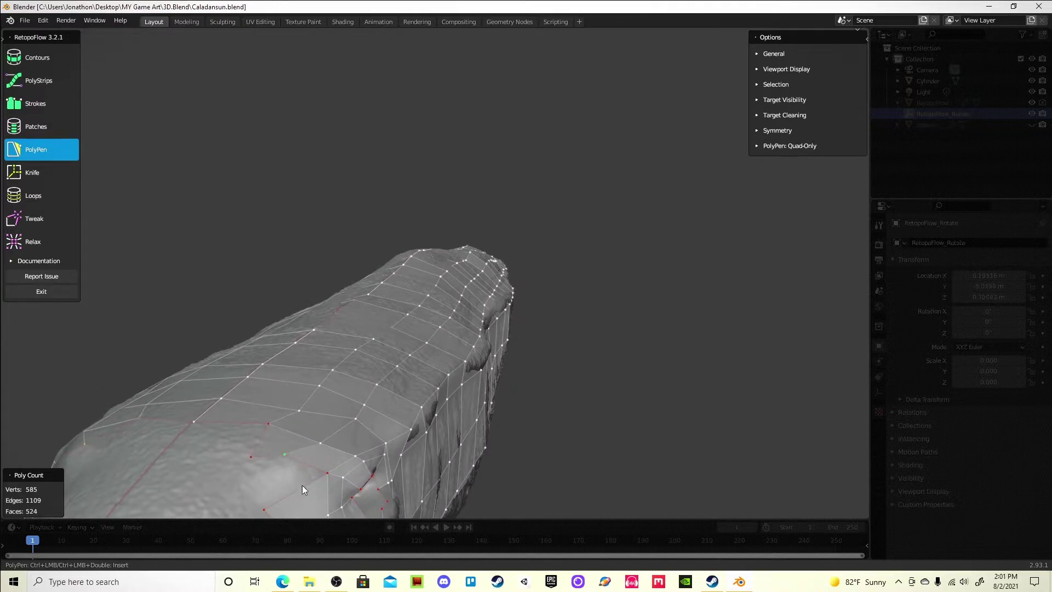
middle_drag(265, 479, 409, 406)
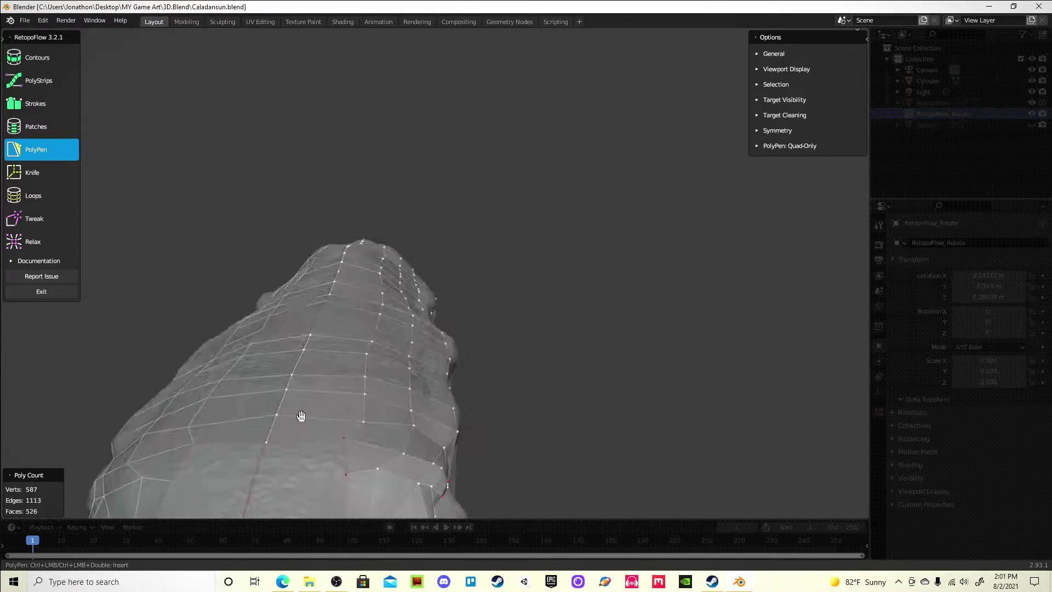
mouse_move(382, 424)
middle_down()
mouse_move(240, 405)
mouse_move(301, 447)
mouse_move(324, 392)
mouse_move(278, 359)
mouse_move(296, 337)
middle_up()
ctrl+click(240, 405)
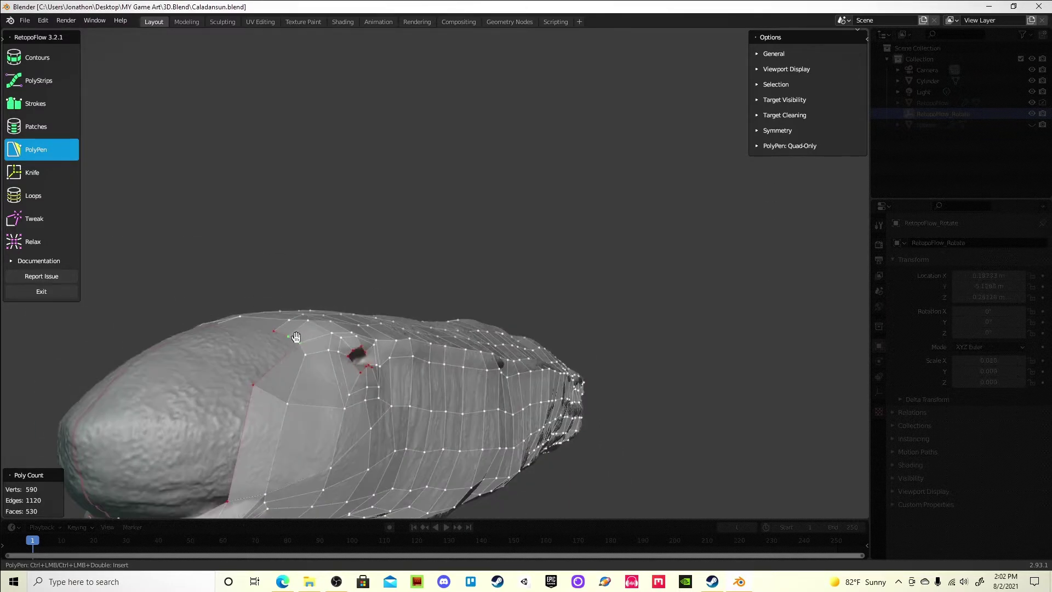
ctrl+click(252, 381)
middle_drag(252, 382, 214, 414)
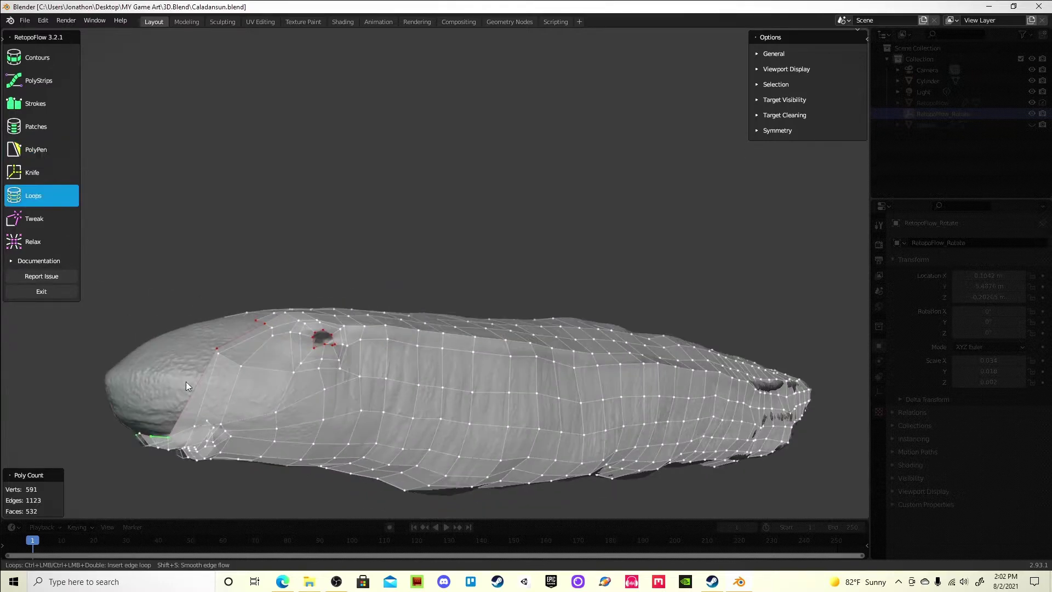
Insert an edge loop around the body and smooth the surrounding mesh.
ctrl+click(185, 382)
mouse_move(185, 381)
middle_down()
mouse_move(226, 426)
mouse_move(177, 335)
middle_up()
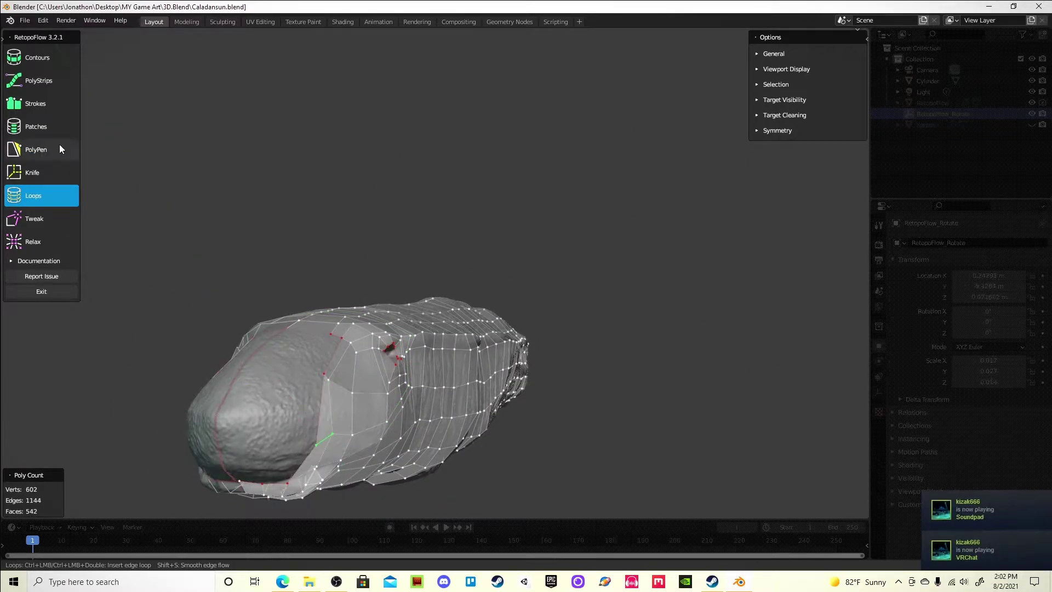
key(5)
middle_drag(247, 360, 265, 418)
key(9)
mouse_move(289, 371)
middle_down()
mouse_move(249, 281)
mouse_move(340, 400)
mouse_move(376, 357)
mouse_move(343, 379)
middle_up()
key(7)
key(5)
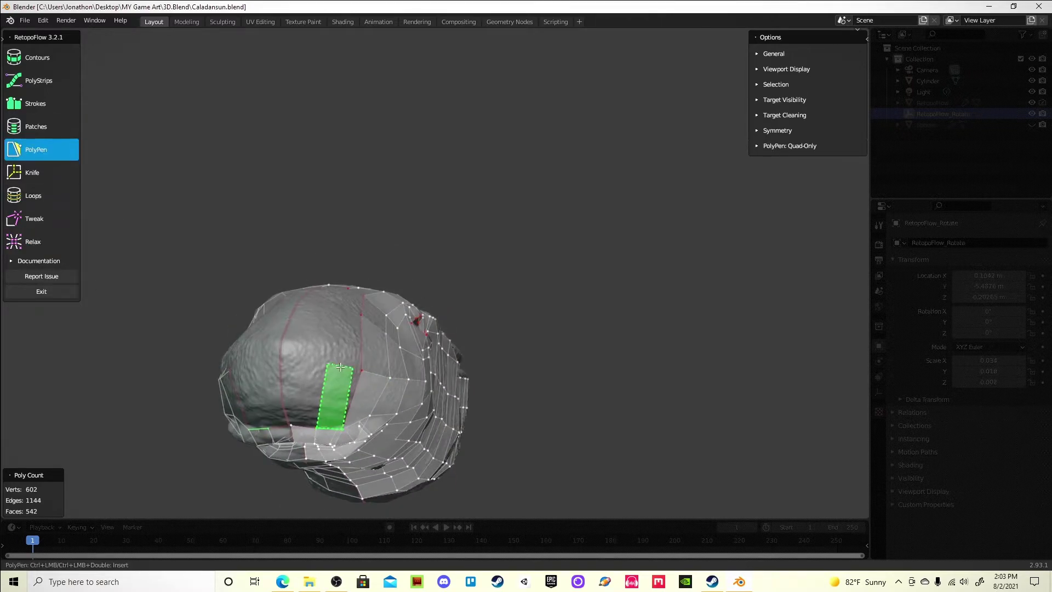
Add a strip of faces on the head and return to Edit Mode.
ctrl+click(342, 392)
mouse_move(365, 320)
middle_down()
mouse_move(373, 406)
mouse_move(386, 398)
mouse_move(360, 373)
mouse_move(202, 464)
mouse_move(408, 370)
mouse_move(434, 150)
mouse_move(402, 373)
mouse_move(490, 299)
mouse_move(494, 383)
middle_up()
ctrl+click(373, 406)
key(Tab)
click(968, 243)
Add a Subdivision modifier and apply it in Object Mode.
click(825, 434)
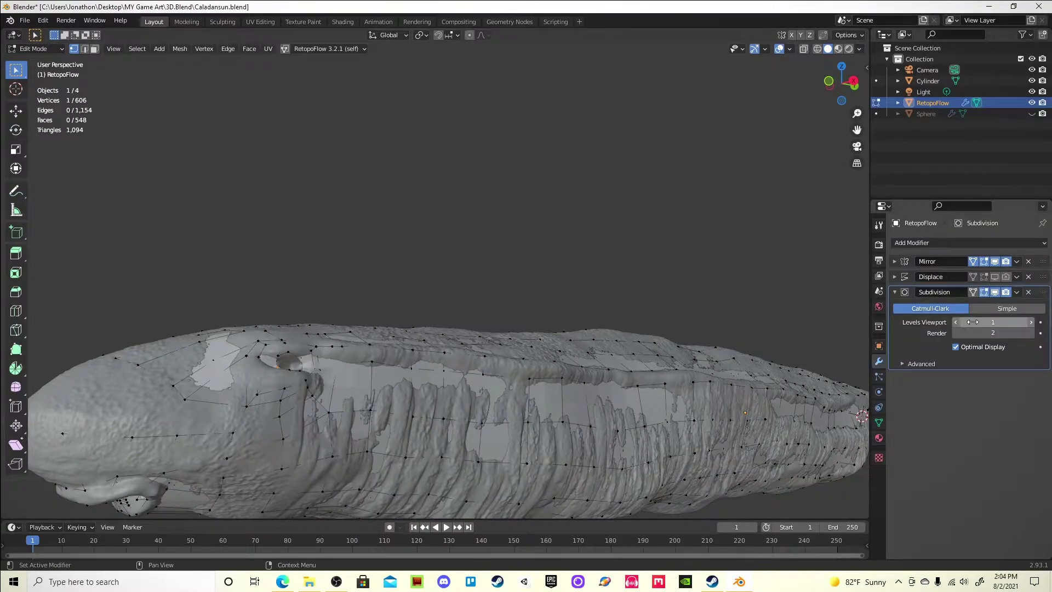
key(Tab)
key(ctrl+a)
click(1032, 80)
mouse_move(795, 192)
middle_down()
mouse_move(501, 329)
mouse_move(496, 286)
mouse_move(624, 362)
middle_up()
click(1032, 80)
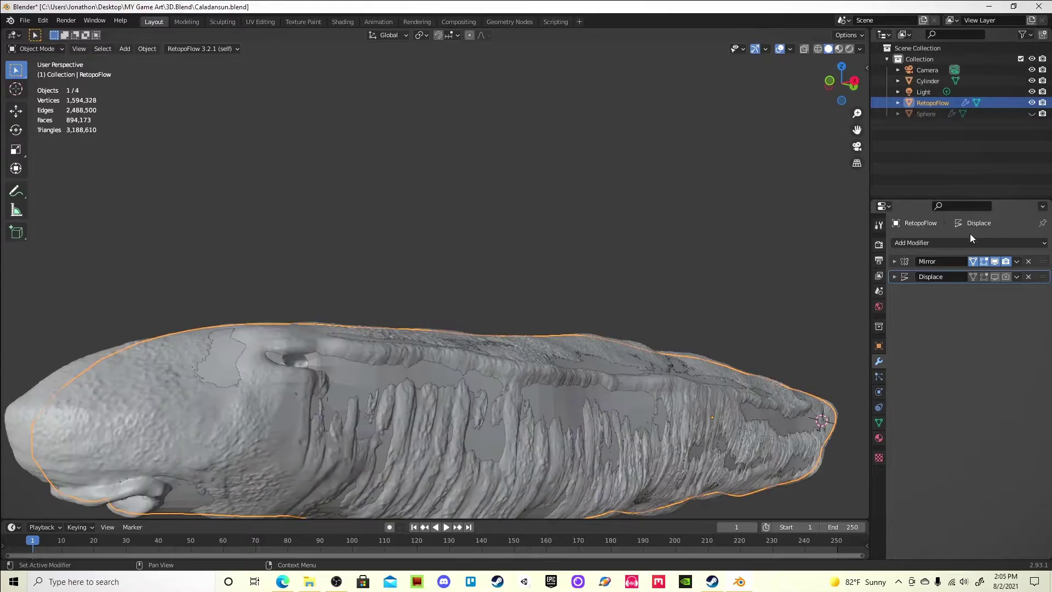
Add a Shrinkwrap modifier targeting Cylinder, Above Surface, with 0.005 m offset.
click(968, 243)
click(935, 376)
click(997, 353)
click(992, 323)
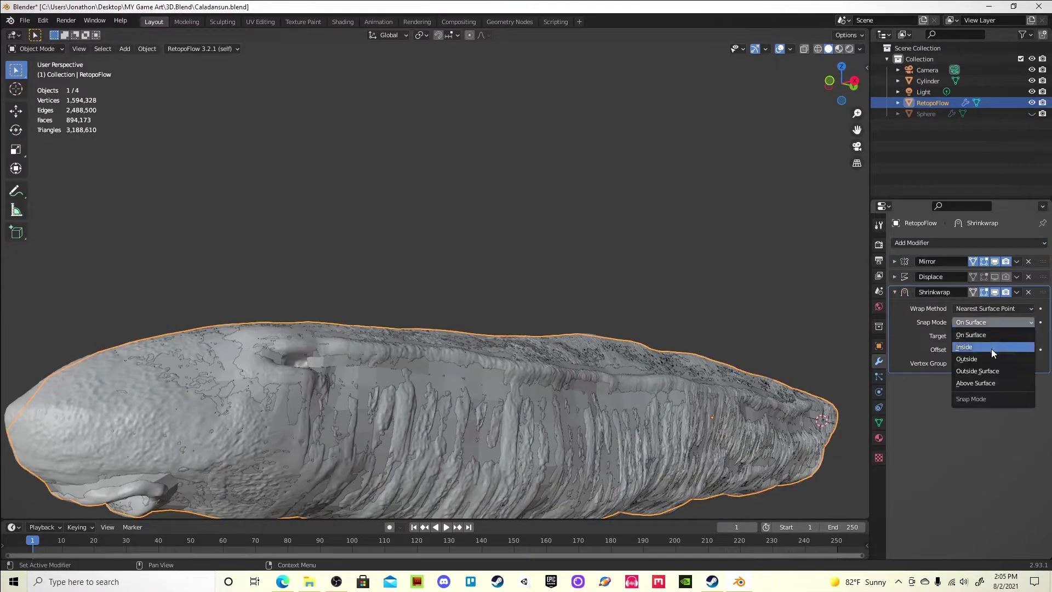
click(972, 385)
click(992, 350)
text(.2)
key(Return)
drag(954, 349, 932, 349)
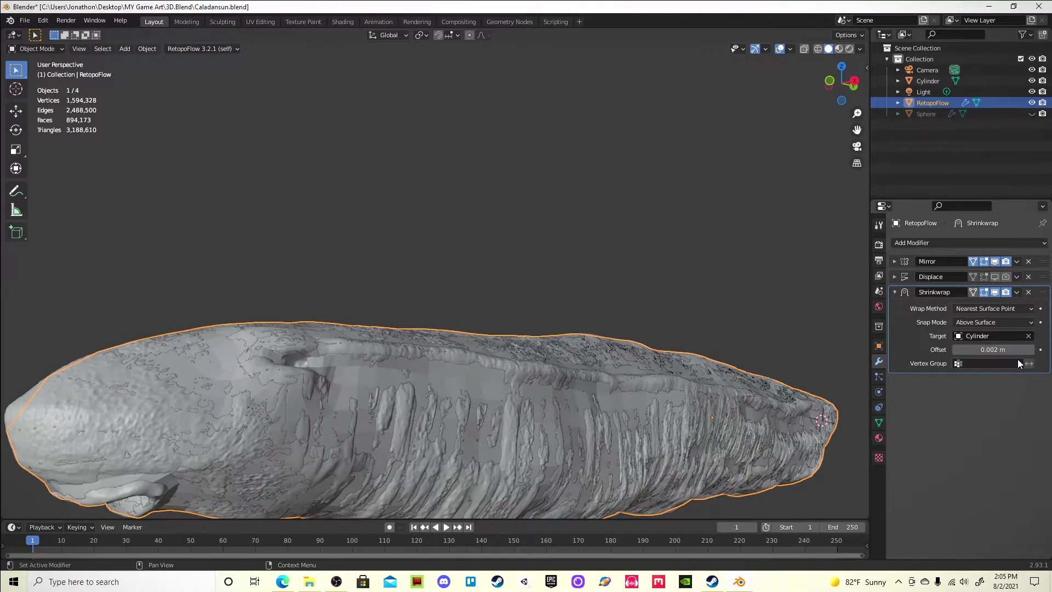
text(.005)
key(Return)
In Edit Mode, turn on snapping to faces.
key(Tab)
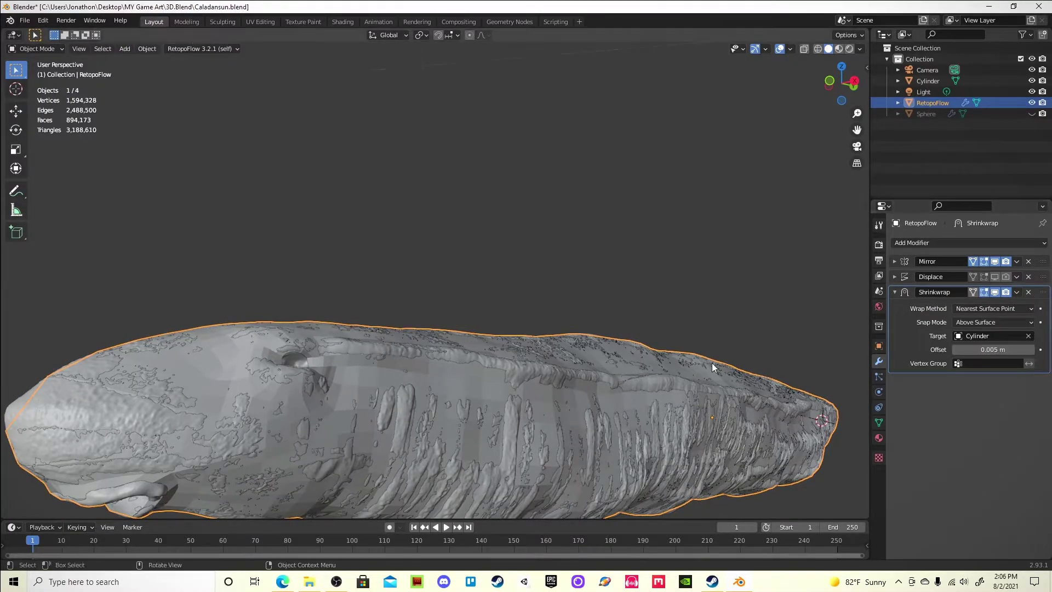
middle_drag(668, 340, 478, 333)
click(438, 35)
click(457, 35)
click(418, 101)
mouse_move(404, 218)
middle_down()
mouse_move(261, 225)
mouse_move(383, 230)
middle_up()
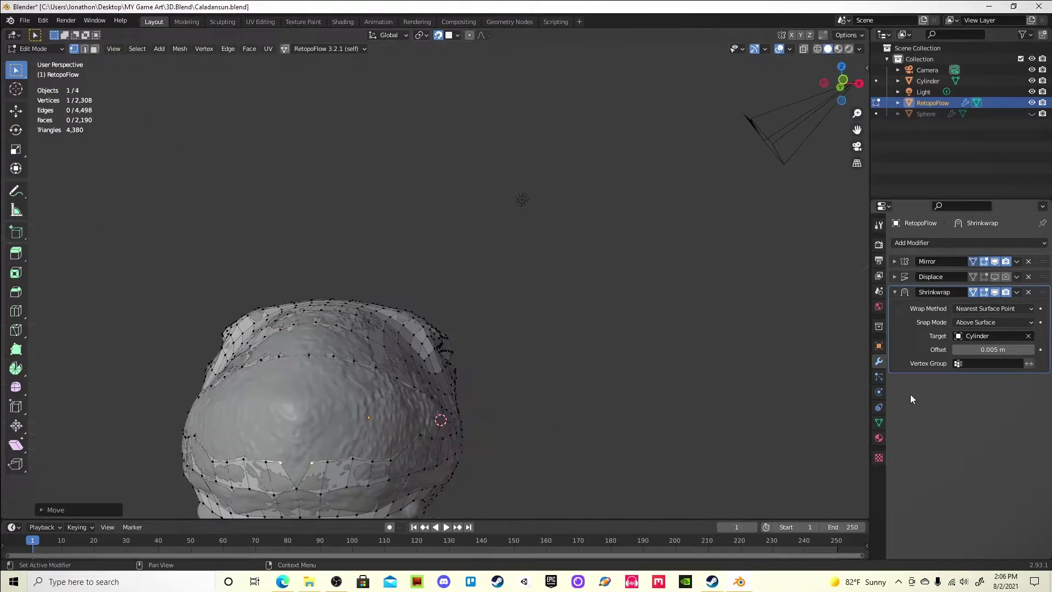
Expand the Mirror modifier settings and set the Shrinkwrap offset to 0.059 m.
click(895, 262)
middle_drag(493, 274, 658, 263)
click(980, 460)
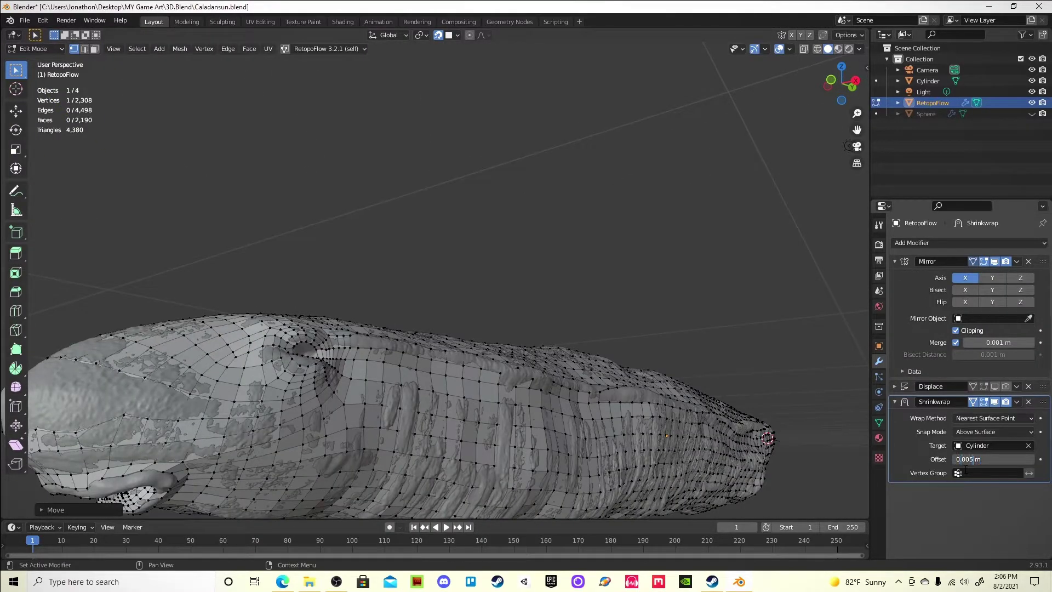
key(BackSpace)
text(9)
key(Return)
key(BackSpace)
key(BackSpace)
text(59)
key(Return)
Pull a head vertex upward and reposition another vertex to reshape the head faces.
mouse_move(768, 411)
middle_down()
mouse_move(627, 371)
mouse_move(431, 404)
middle_up()
middle_drag(517, 309, 404, 434)
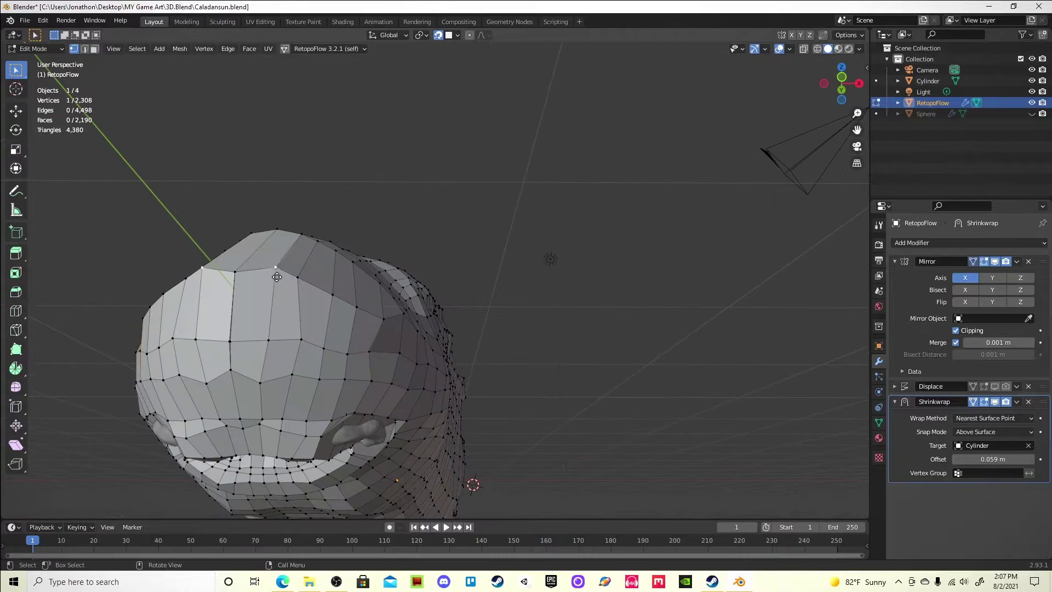
middle_drag(405, 434, 220, 429)
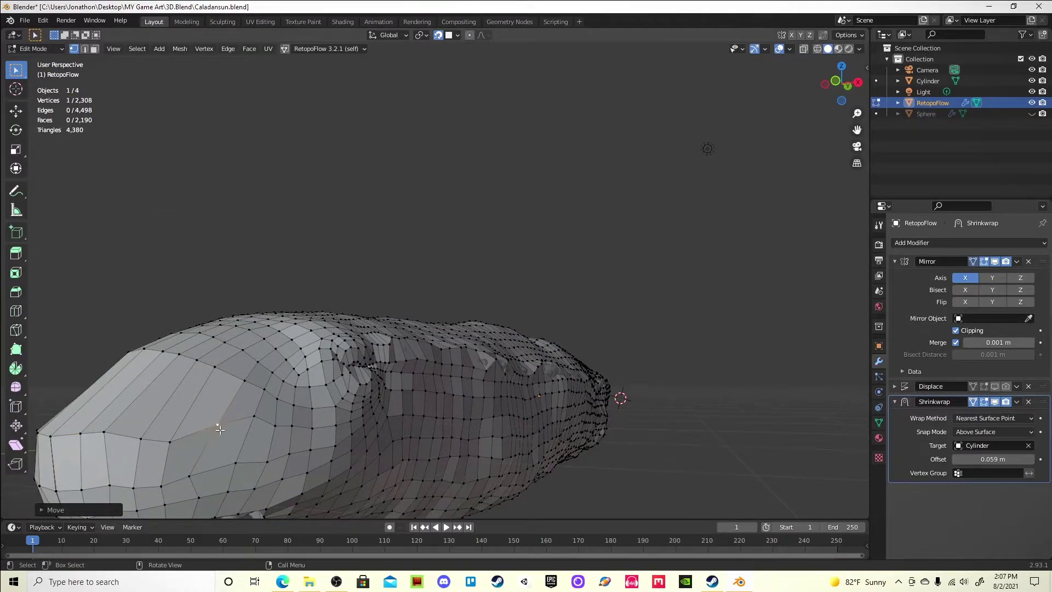
drag(220, 429, 271, 296)
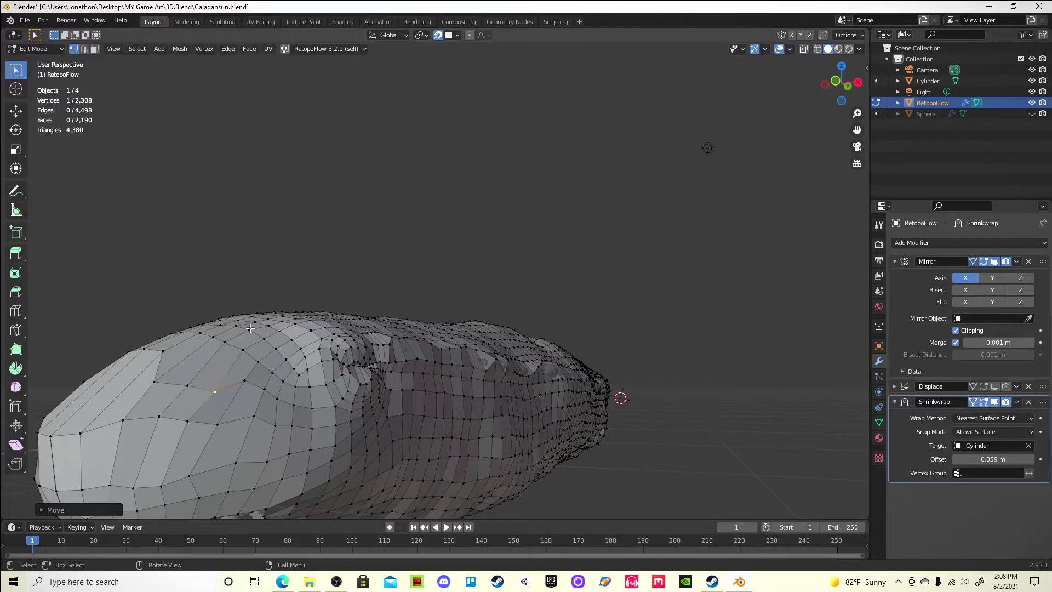
middle_drag(250, 328, 262, 411)
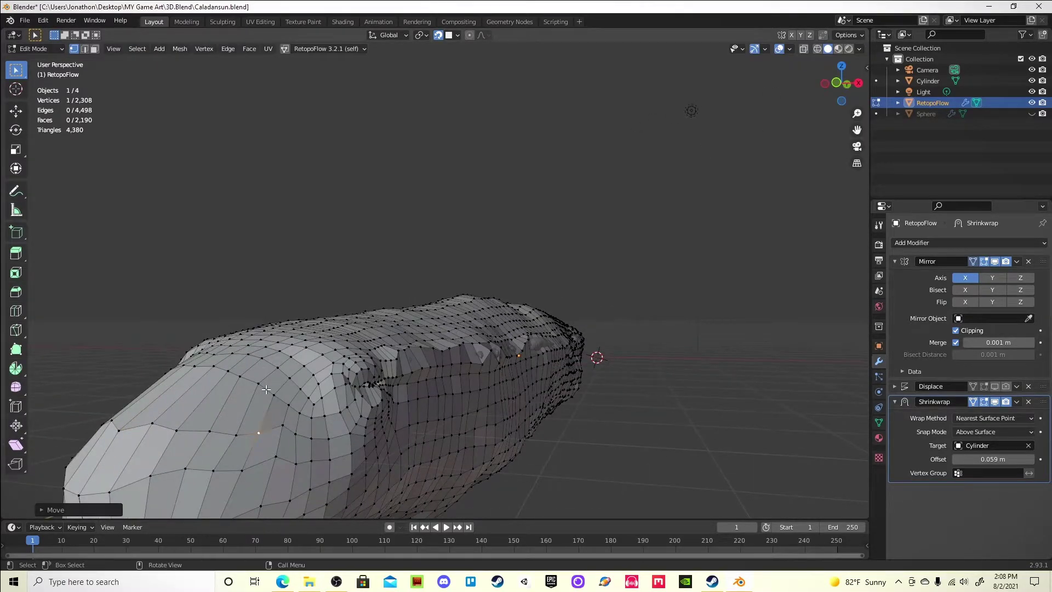
middle_drag(265, 389, 309, 411)
middle_drag(268, 455, 274, 280)
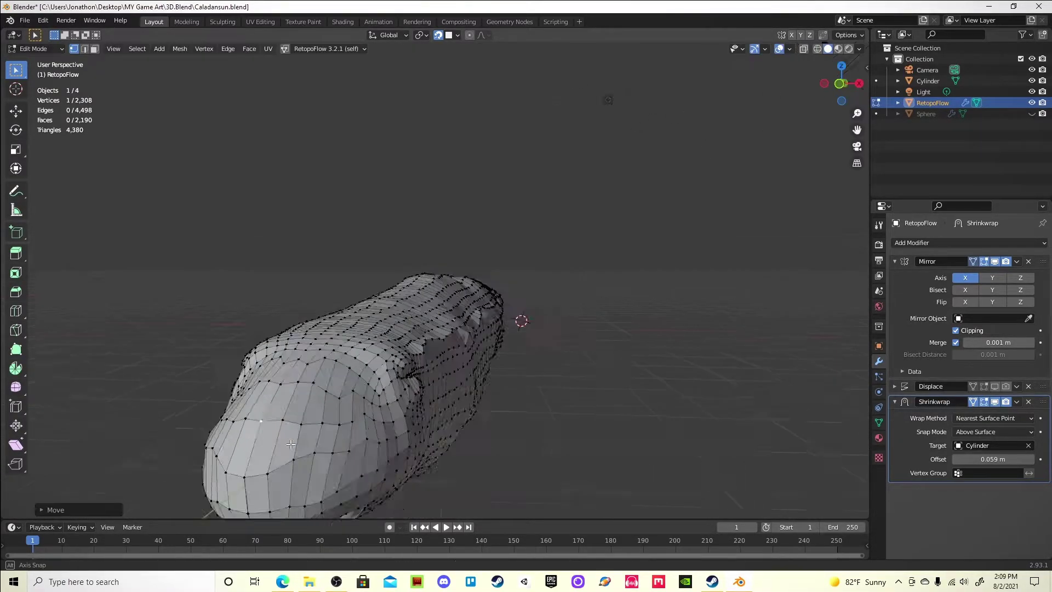
scroll(274, 280, up, 5)
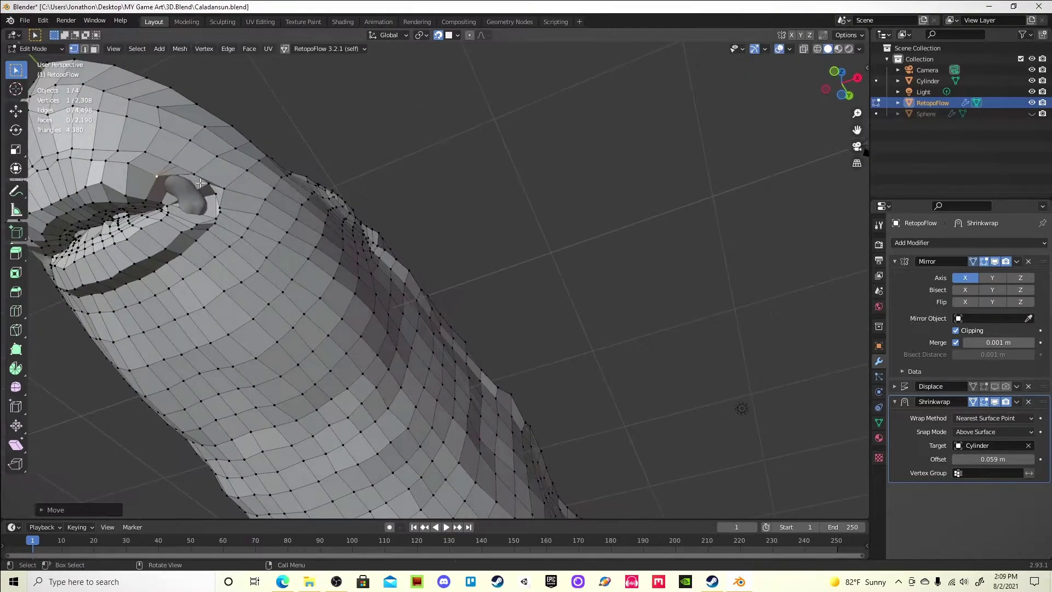
key(g)
click(197, 198)
Move several vertices near the mouth and on the side into place.
mouse_move(197, 197)
middle_down()
mouse_move(189, 189)
mouse_move(291, 159)
middle_up()
scroll(296, 156, up, 2)
scroll(302, 154, up, 2)
key(g)
click(305, 156)
mouse_move(304, 156)
middle_down()
mouse_move(255, 228)
mouse_move(657, 420)
mouse_move(699, 395)
middle_up()
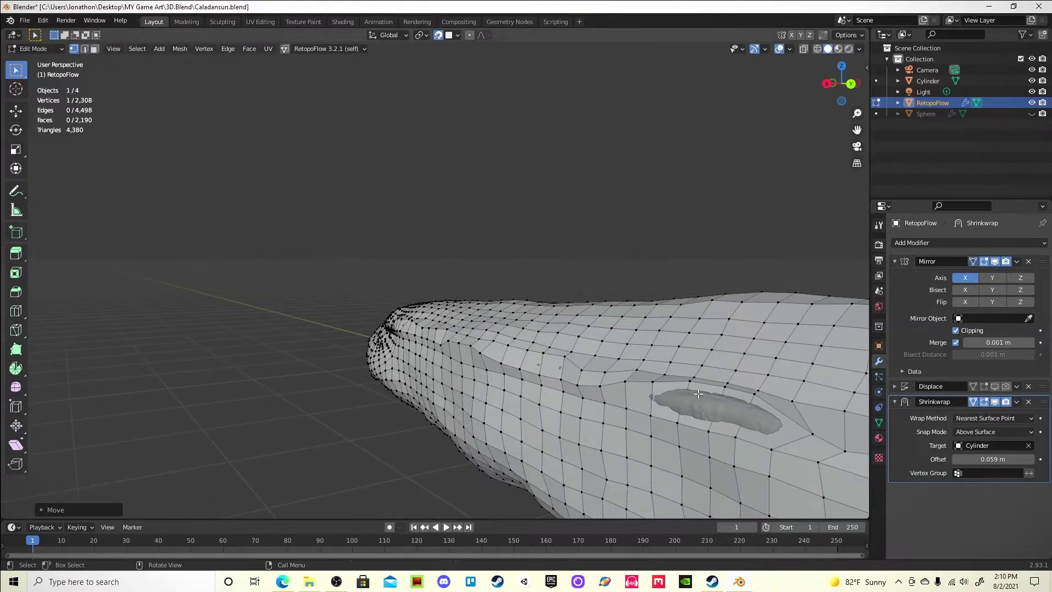
key(g)
click(654, 391)
mouse_move(654, 391)
middle_down()
mouse_move(756, 396)
mouse_move(625, 296)
middle_up()
scroll(625, 297, up, 5)
key(g)
click(625, 296)
Delete a face on the side of the mesh to open a hole.
middle_drag(768, 324, 579, 365)
key(3)
click(580, 366)
key(x)
click(631, 399)
Select the stray face inside the mesh and delete it.
scroll(652, 354, up, 5)
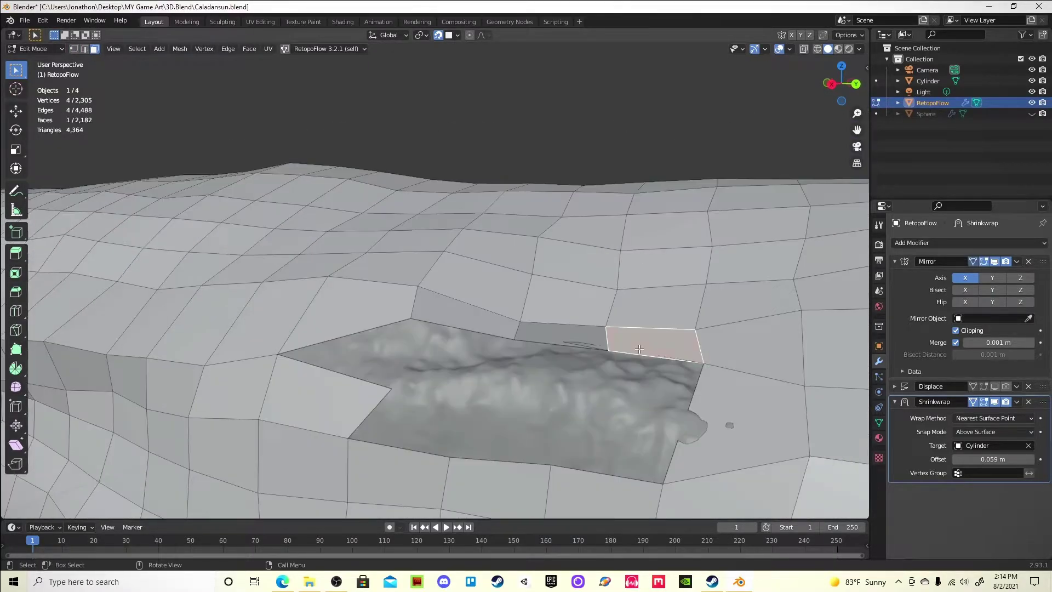
click(1032, 81)
click(496, 340)
mouse_move(496, 340)
middle_down()
mouse_move(397, 301)
mouse_move(493, 308)
middle_up()
scroll(494, 308, up, 5)
key(x)
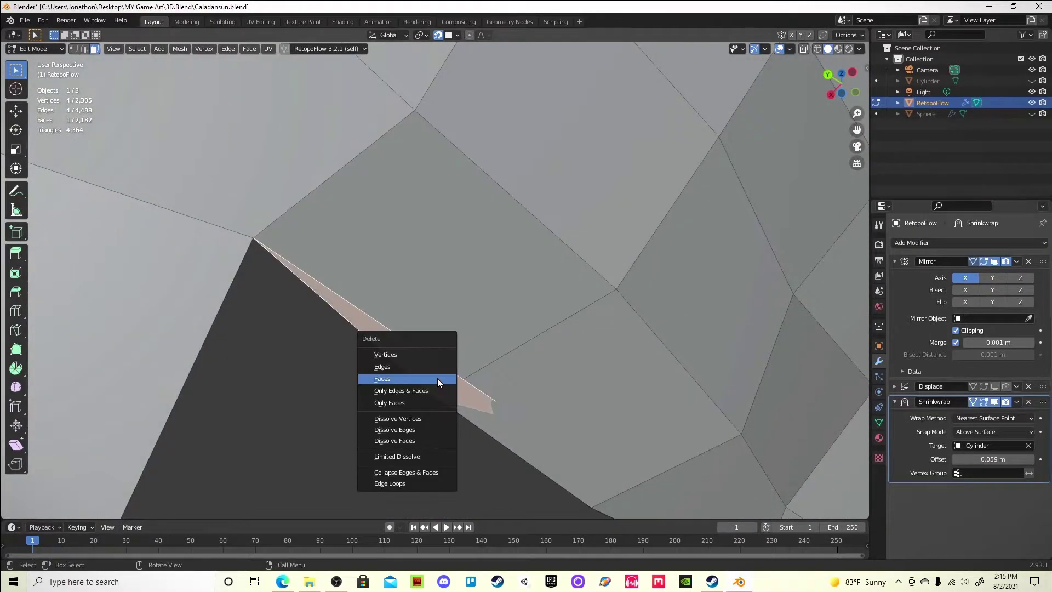
click(438, 378)
scroll(438, 378, down, 5)
Merge two vertices and move vertices to close the gap in the patched area.
mouse_move(437, 378)
middle_down()
mouse_move(326, 285)
mouse_move(351, 307)
middle_up()
key(2)
key(1)
key(m)
click(340, 270)
key(2)
middle_drag(430, 344, 548, 274)
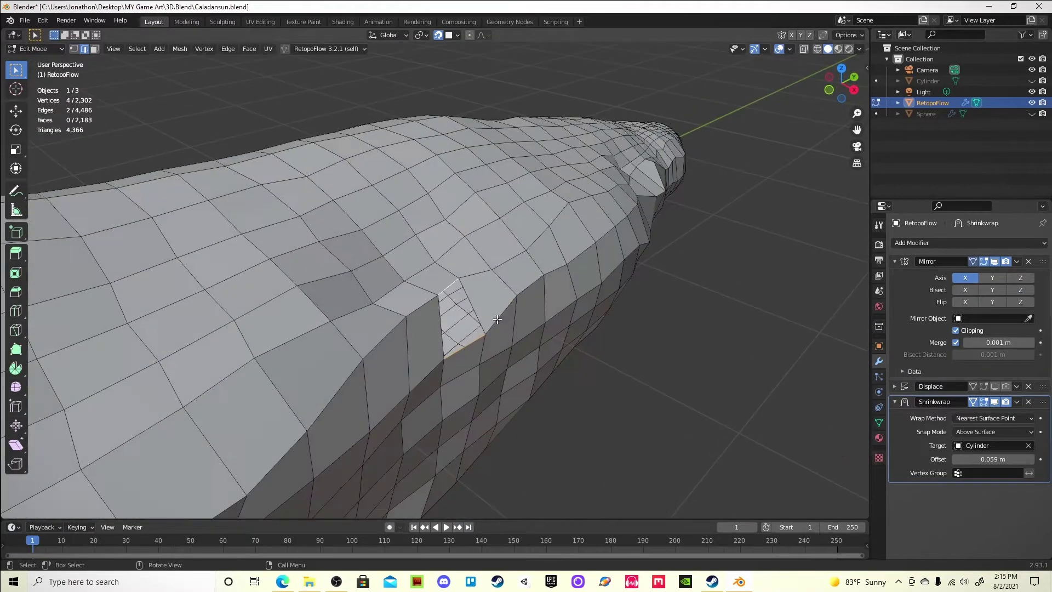
key(1)
drag(400, 336, 342, 349)
scroll(342, 349, down, 10)
mouse_move(342, 349)
middle_down()
mouse_move(590, 368)
mouse_move(256, 269)
mouse_move(419, 295)
mouse_move(450, 398)
mouse_move(351, 303)
middle_up()
scroll(590, 367, up, 5)
scroll(256, 269, up, 3)
Nudge a vertex, then box-select a band of lip vertices and smooth them.
key(g)
click(436, 384)
scroll(351, 303, up, 5)
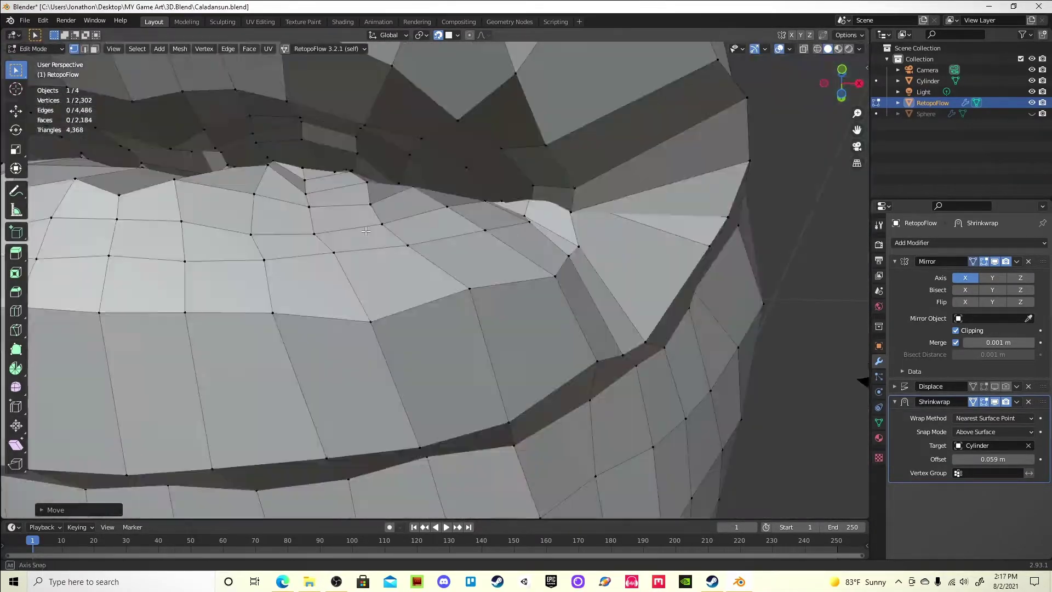
key(b)
drag(625, 254, 277, 384)
right_click(392, 375)
click(390, 447)
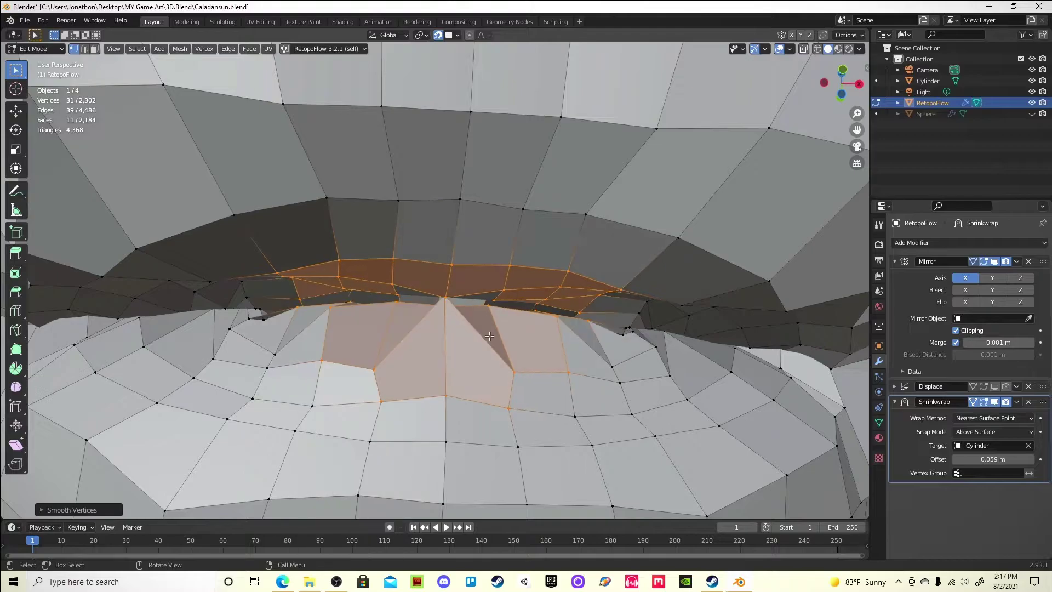
Reposition a single lip vertex and hide the Cylinder object.
click(451, 357)
scroll(359, 324, up, 3)
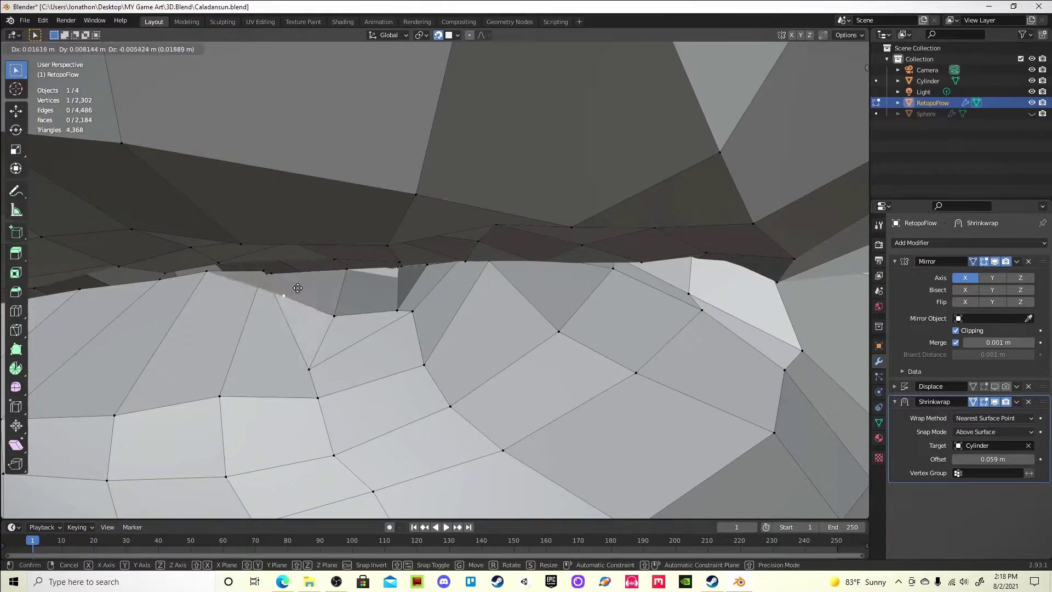
click(298, 288)
middle_drag(297, 287, 370, 195)
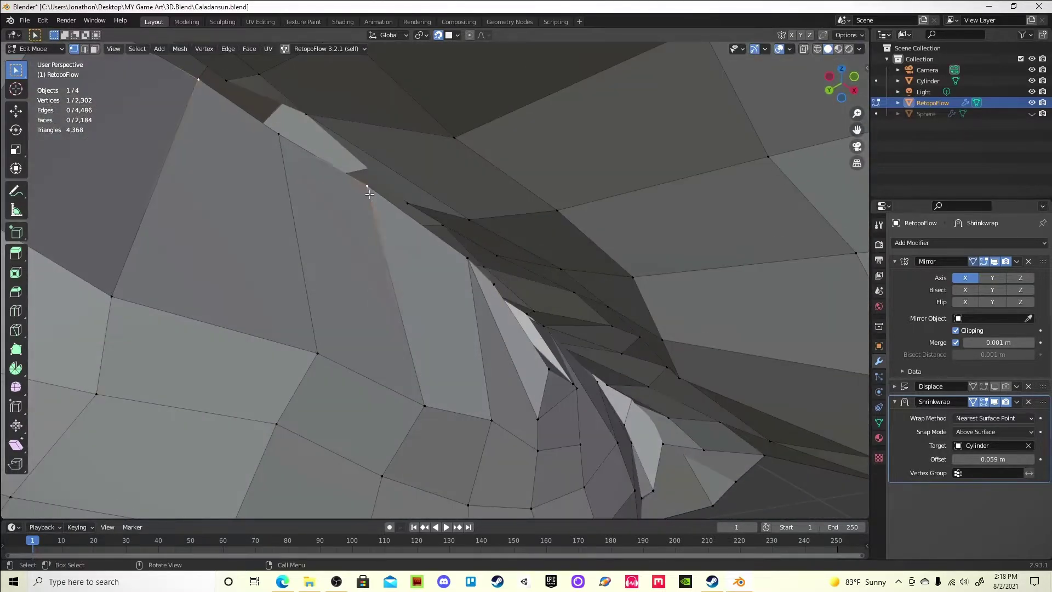
click(280, 195)
middle_drag(280, 195, 211, 178)
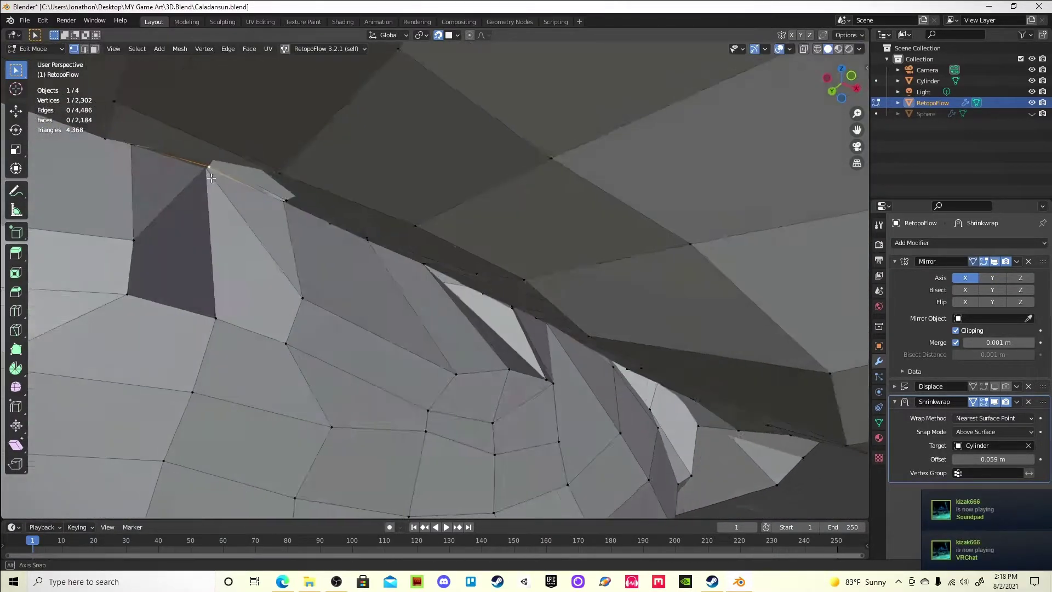
key(KP_Decimal)
click(1032, 81)
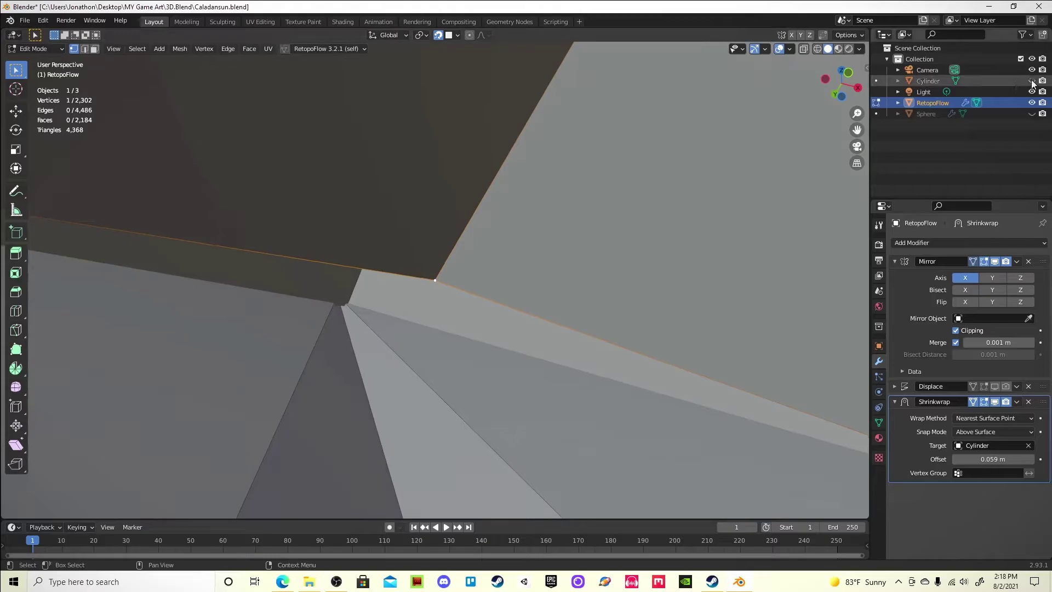
Select another vertex at the lip and move it into a cleaner position.
scroll(468, 299, down, 10)
key(3)
click(400, 384)
mouse_move(401, 383)
middle_down()
mouse_move(367, 439)
mouse_move(494, 219)
middle_up()
key(1)
click(514, 155)
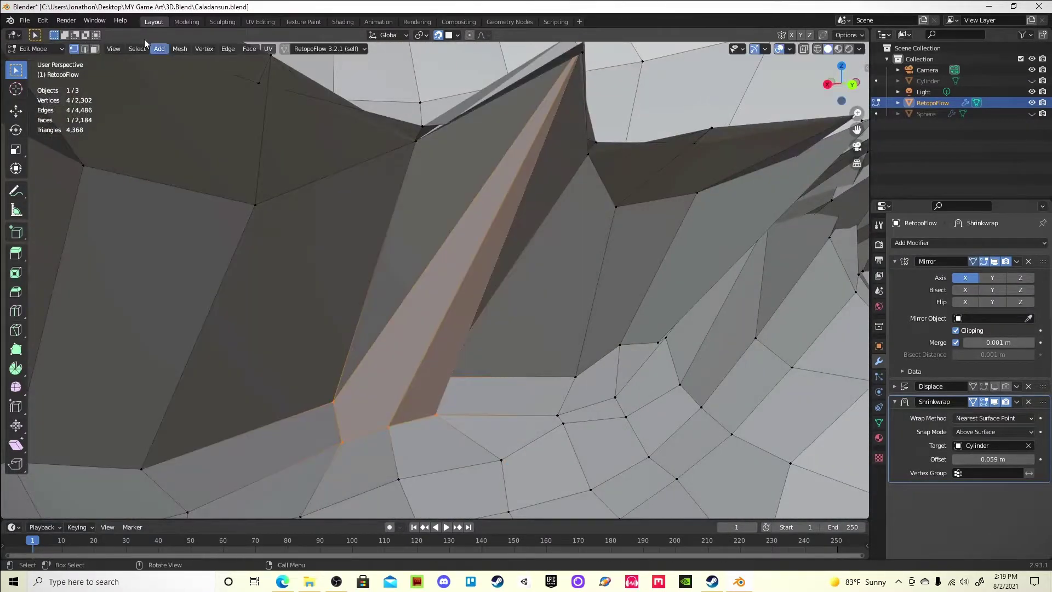
key(g)
middle_drag(408, 355, 433, 308)
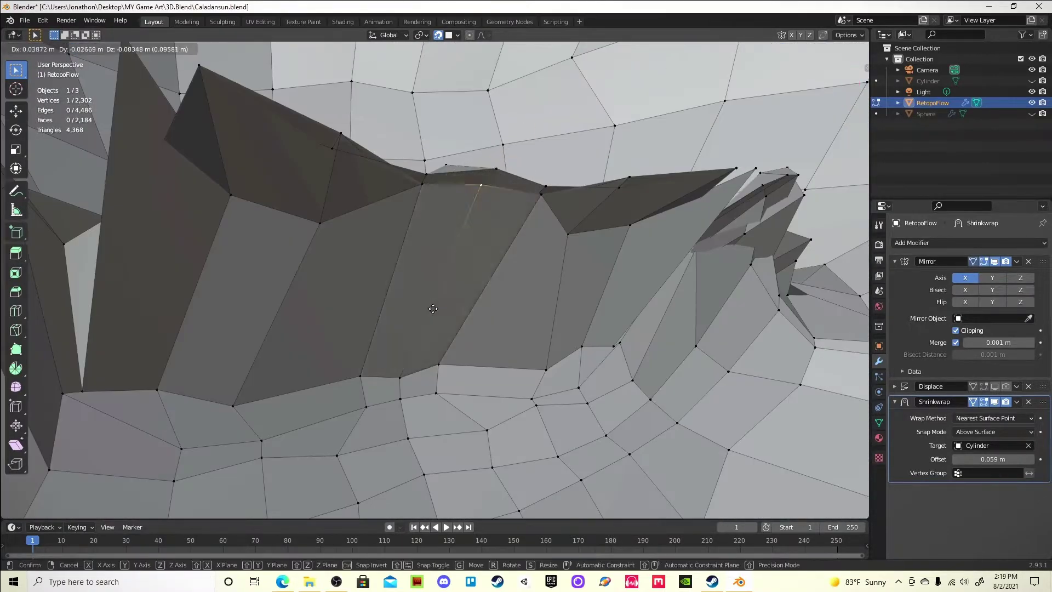
click(433, 308)
Grow the selection around the mouth and bring up the vertex options.
middle_drag(433, 309, 252, 186)
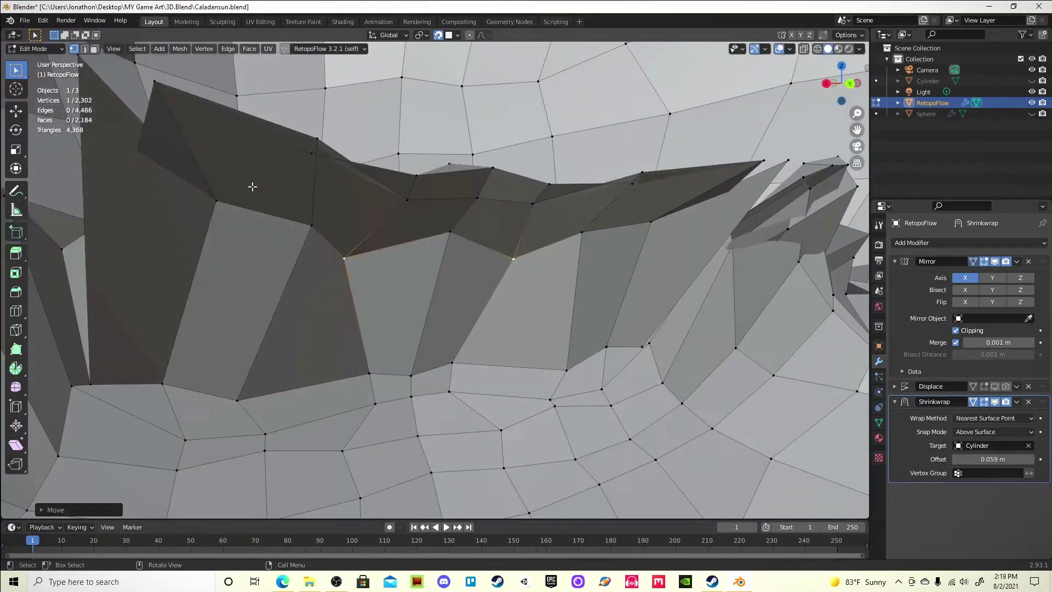
scroll(432, 233, down, 5)
scroll(431, 233, up, 4)
key(ctrl+KP_Add)
key(ctrl+KP_Add)
key(ctrl+KP_Add)
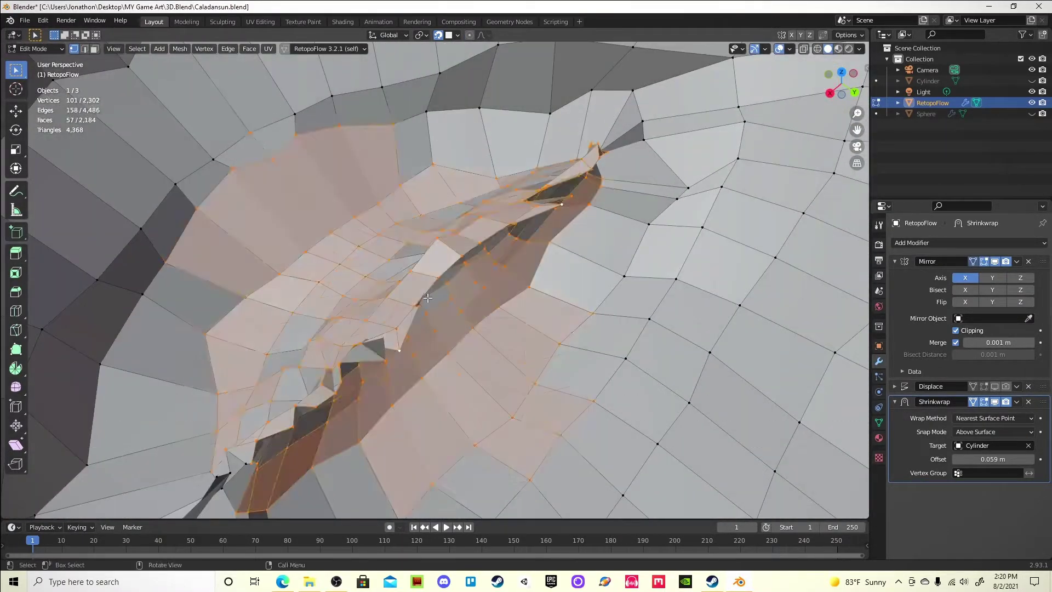
mouse_move(493, 274)
middle_down()
mouse_move(690, 357)
mouse_move(479, 233)
middle_up()
right_click(689, 356)
scroll(479, 233, down, 4)
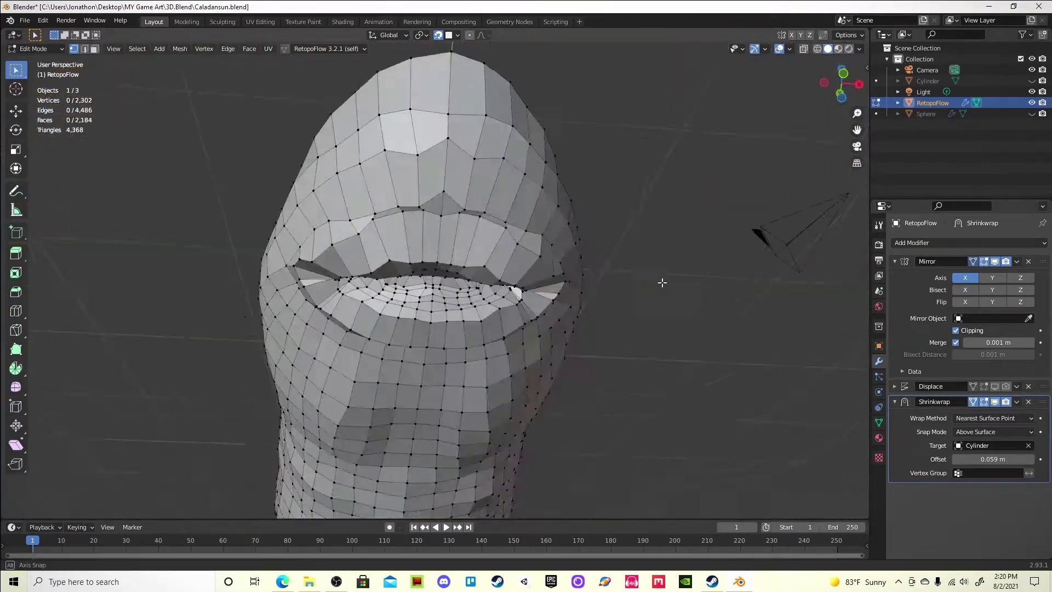
Select a vertex above the mouth and move it freely into place.
scroll(480, 233, up, 2)
click(480, 176)
mouse_move(433, 217)
middle_down()
mouse_move(437, 195)
mouse_move(251, 230)
middle_up()
scroll(251, 231, up, 5)
scroll(375, 255, up, 4)
scroll(375, 255, down, 8)
mouse_move(672, 228)
middle_down()
mouse_move(557, 324)
mouse_move(482, 263)
middle_up()
key(g)
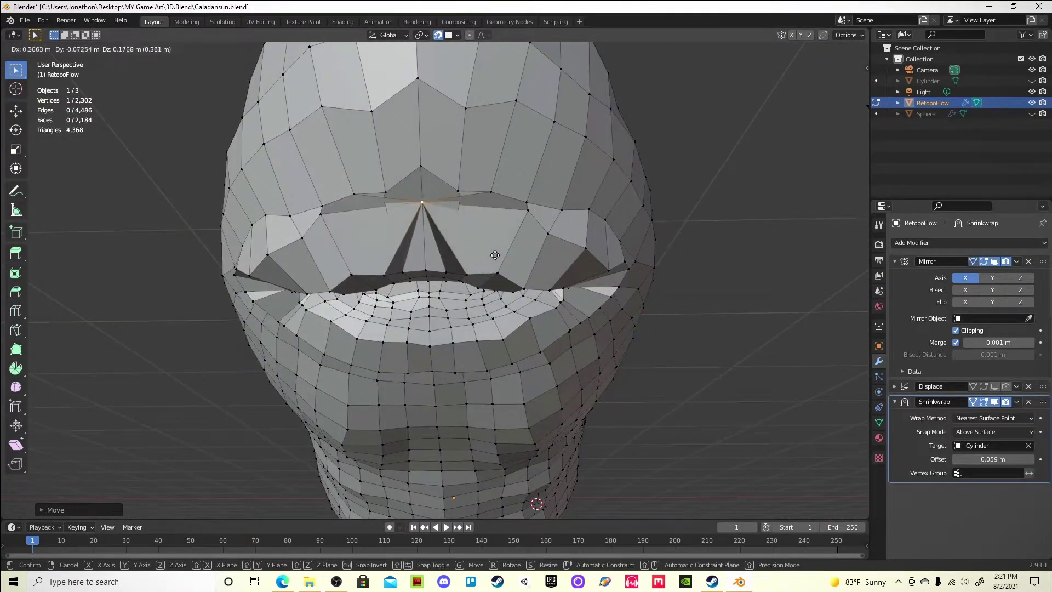
click(575, 348)
middle_drag(575, 349, 493, 250)
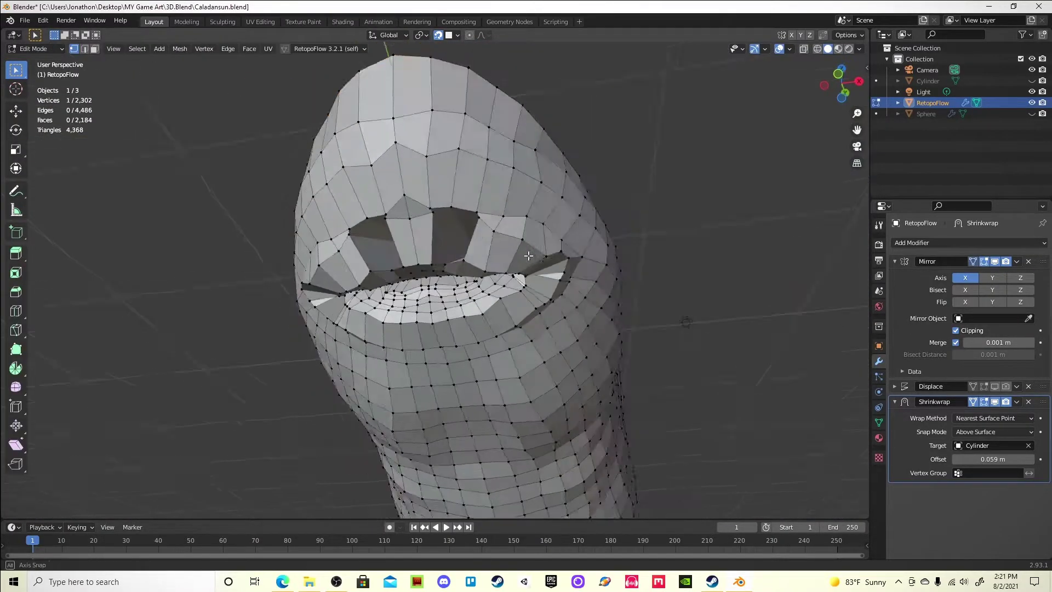
key(g)
click(530, 401)
key(KP_3)
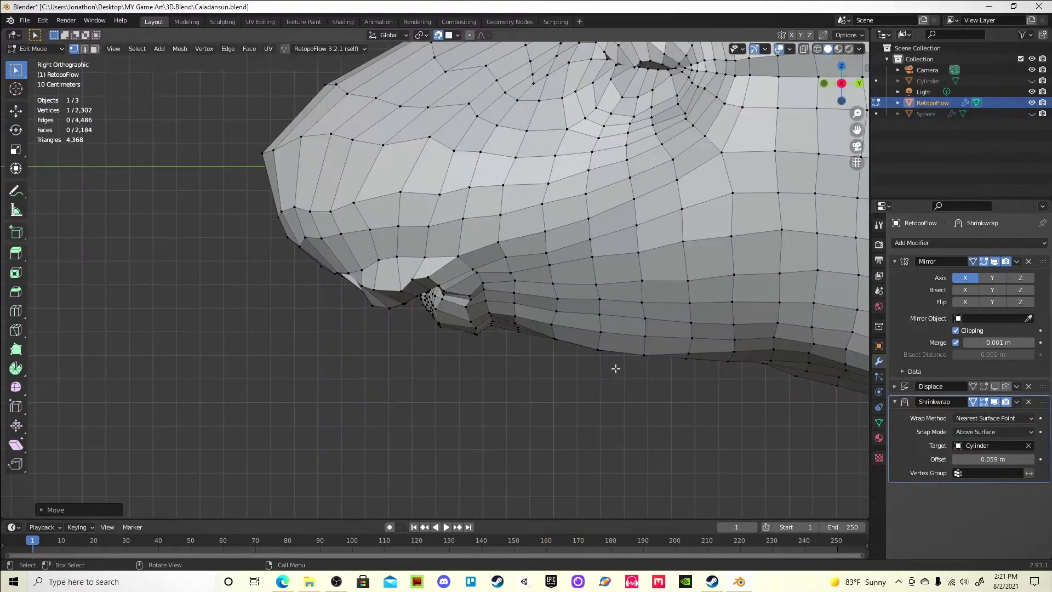
mouse_move(495, 513)
middle_down()
mouse_move(509, 145)
mouse_move(681, 353)
mouse_move(470, 160)
middle_up()
Delete the faces above the mouth and fill the gap with a new face.
key(3)
key(x)
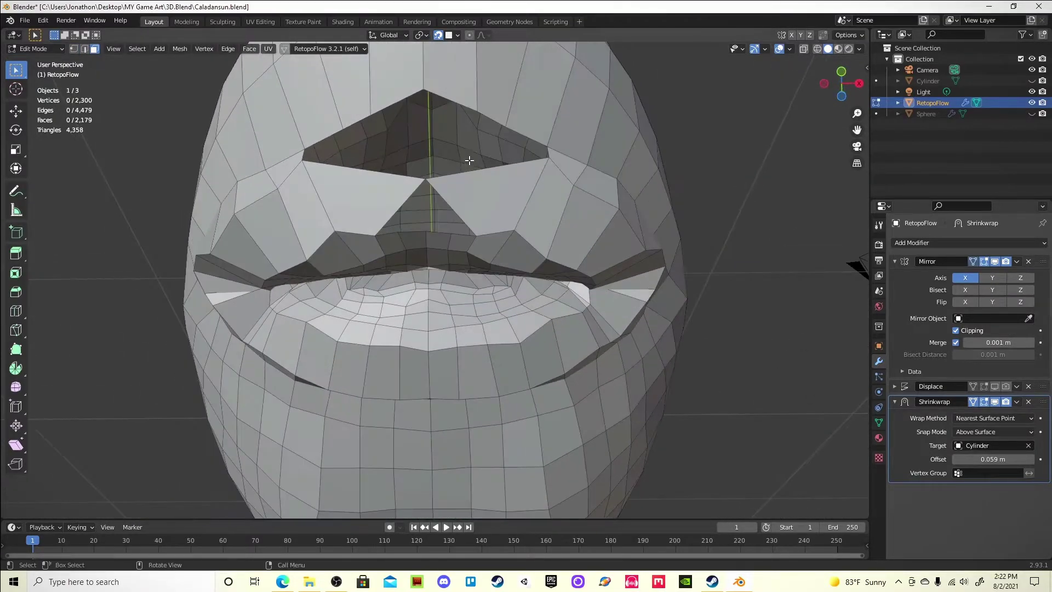
click(456, 199)
mouse_move(430, 171)
middle_down()
mouse_move(584, 241)
mouse_move(476, 211)
mouse_move(433, 241)
middle_up()
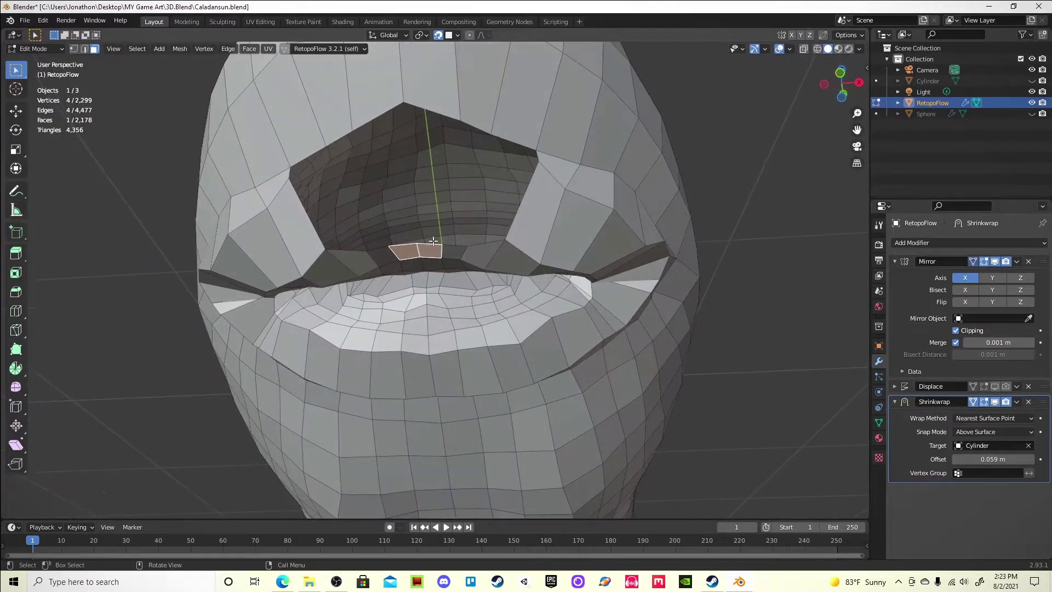
key(f)
mouse_move(450, 246)
middle_down()
mouse_move(451, 189)
mouse_move(510, 178)
middle_up()
Merge the vertices near the upper lip into one.
key(ctrl+r)
drag(510, 178, 539, 187)
key(m)
click(498, 195)
middle_drag(498, 196, 529, 209)
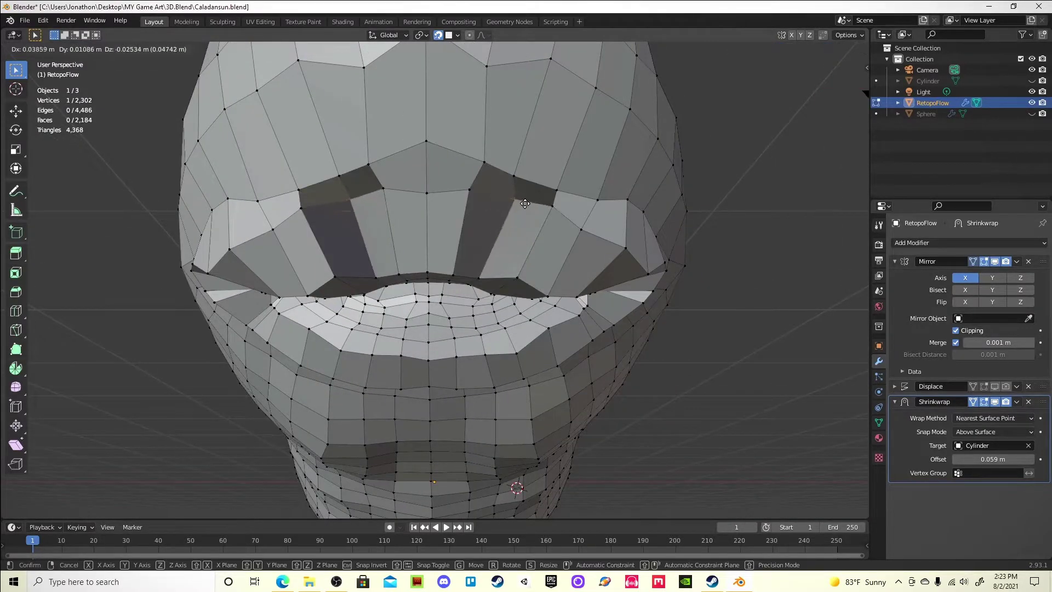
click(525, 204)
scroll(525, 203, up, 5)
scroll(515, 213, down, 4)
scroll(510, 219, up, 5)
Reposition the single vertex below the lip.
middle_drag(510, 219, 496, 233)
scroll(508, 224, down, 5)
middle_drag(695, 323, 548, 208)
drag(512, 213, 551, 186)
scroll(551, 187, up, 3)
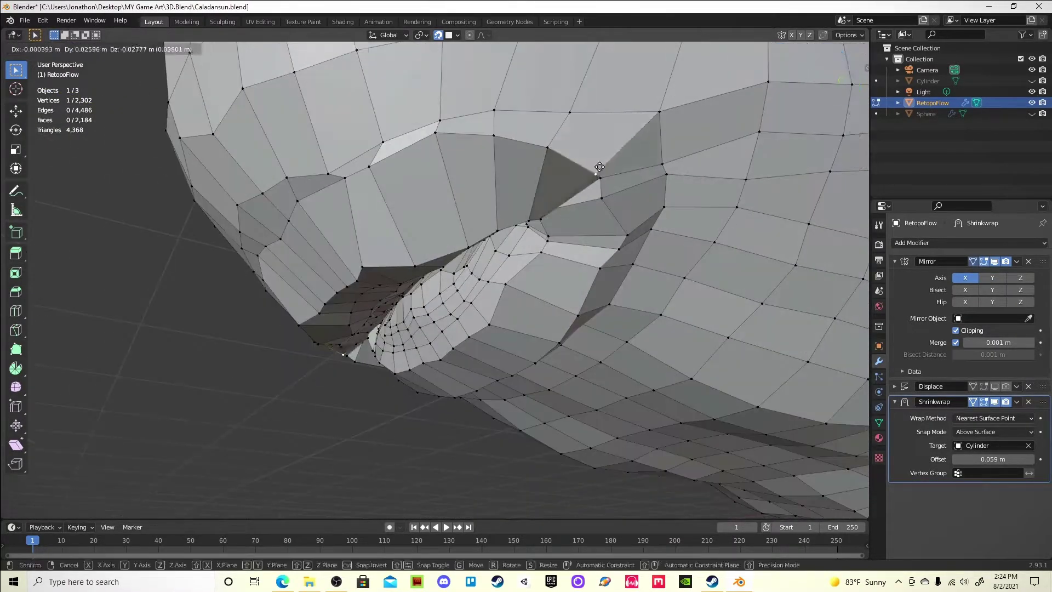
scroll(551, 186, down, 3)
mouse_move(551, 187)
middle_down()
mouse_move(481, 222)
mouse_move(517, 149)
middle_up()
scroll(481, 222, up, 4)
Smooth the vertices around the eye-opening rim and tweak their positions.
key(b)
drag(427, 121, 567, 249)
right_click(386, 422)
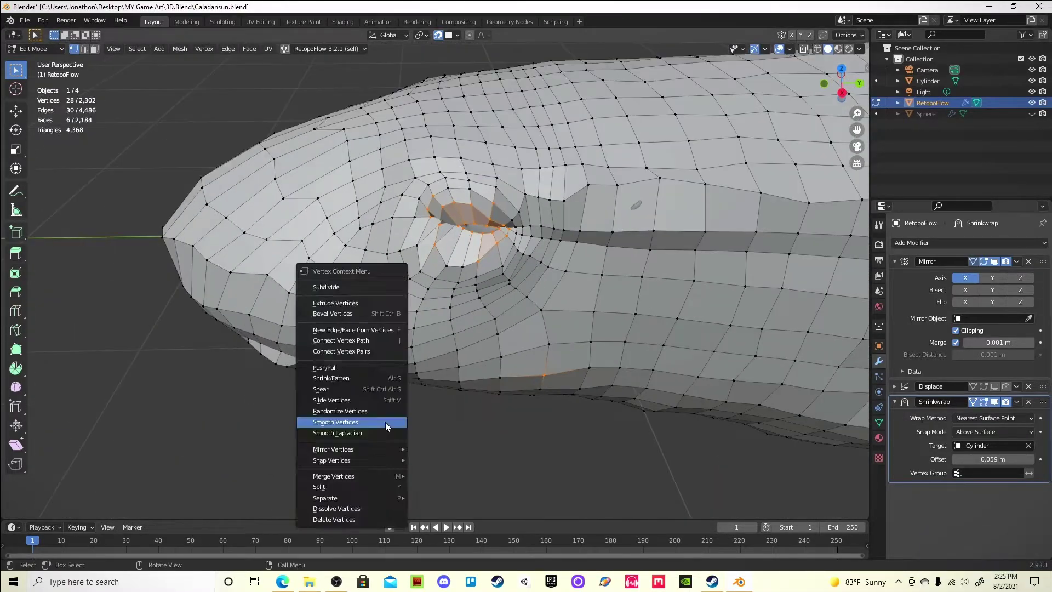
click(386, 422)
middle_drag(476, 181, 396, 153)
click(460, 166)
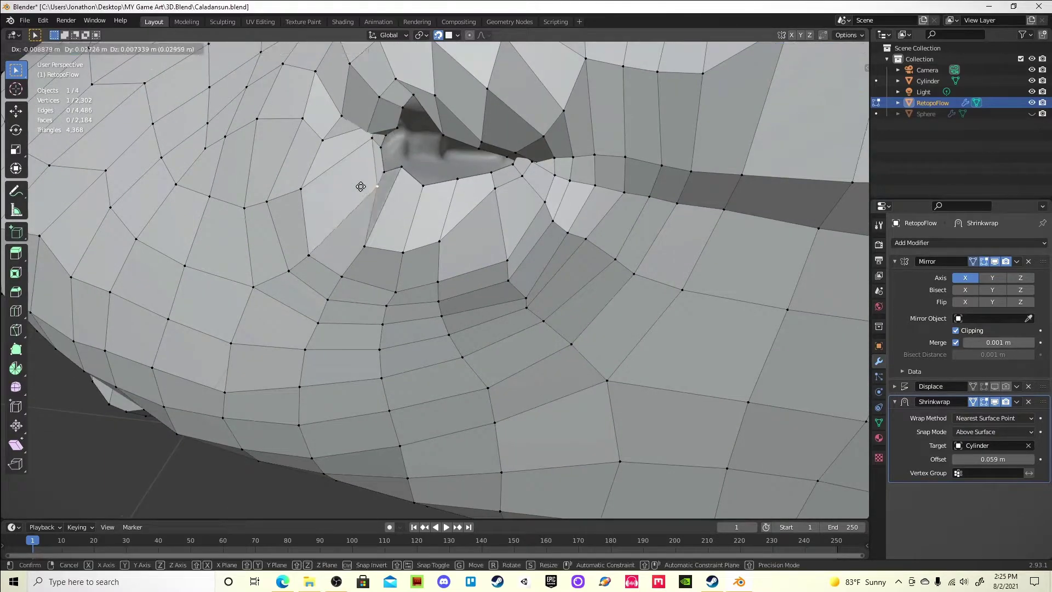
click(362, 188)
mouse_move(362, 188)
middle_down()
mouse_move(464, 120)
mouse_move(393, 198)
mouse_move(456, 211)
middle_up()
click(417, 210)
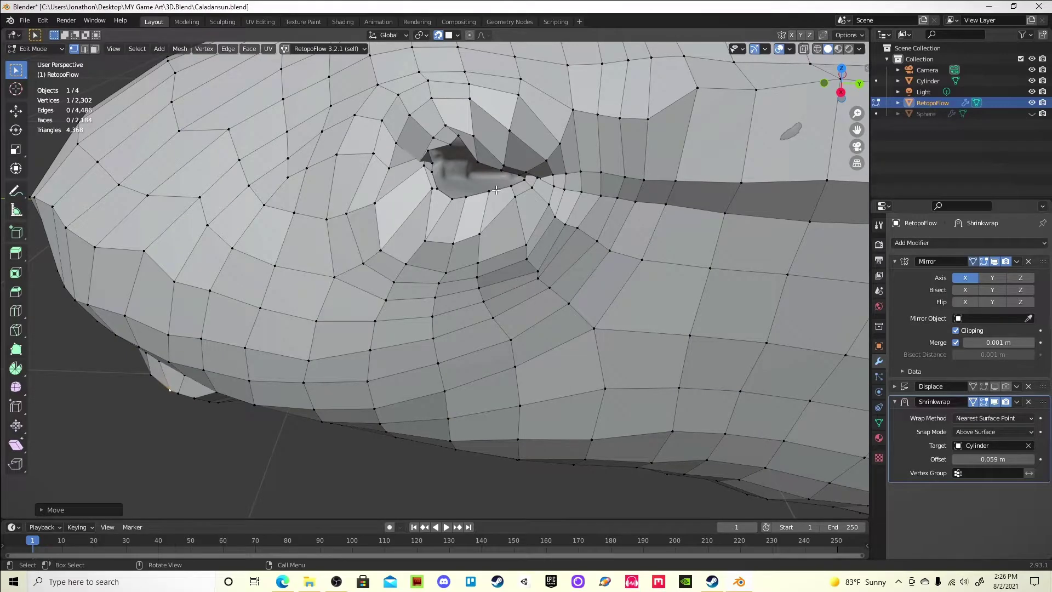
Select and delete the loop of faces surrounding the eye.
drag(501, 194, 501, 195)
mouse_move(501, 194)
middle_down()
mouse_move(314, 174)
mouse_move(360, 228)
middle_up()
alt+shift+click(360, 228)
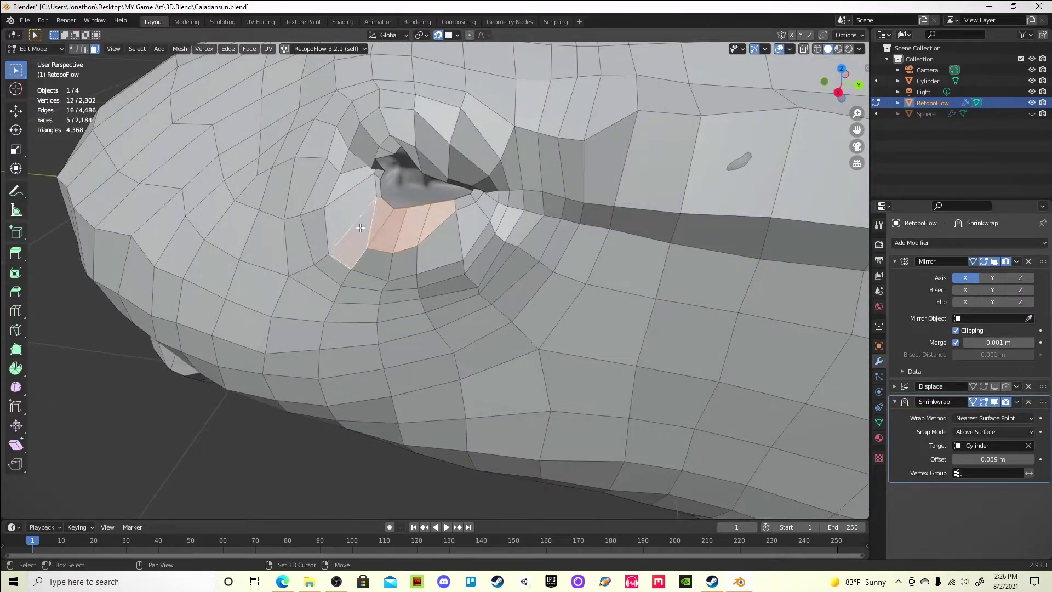
shift+click(512, 118)
mouse_move(415, 159)
middle_down()
mouse_move(513, 118)
mouse_move(526, 143)
middle_up()
key(x)
Pick faces below the eye hole, switching between edge and face selection.
click(514, 254)
key(2)
mouse_move(515, 255)
middle_down()
mouse_move(547, 142)
mouse_move(482, 102)
middle_up()
key(3)
key(alt+a)
middle_drag(661, 133, 526, 326)
click(526, 326)
Select an edge on the eye-hole rim and merge its vertex into its neighbour.
key(2)
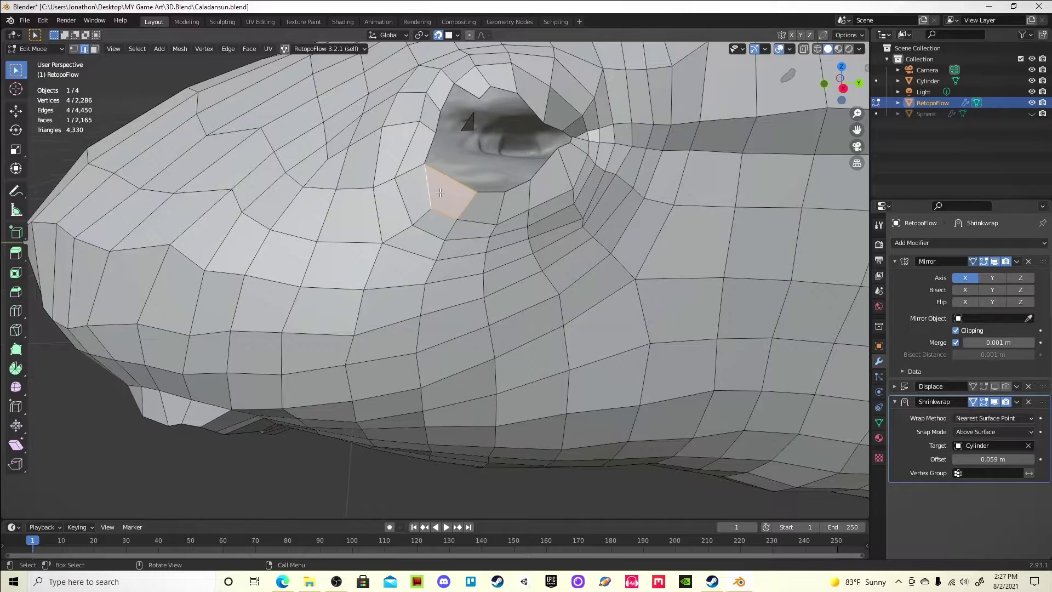
middle_drag(440, 194, 458, 187)
click(458, 187)
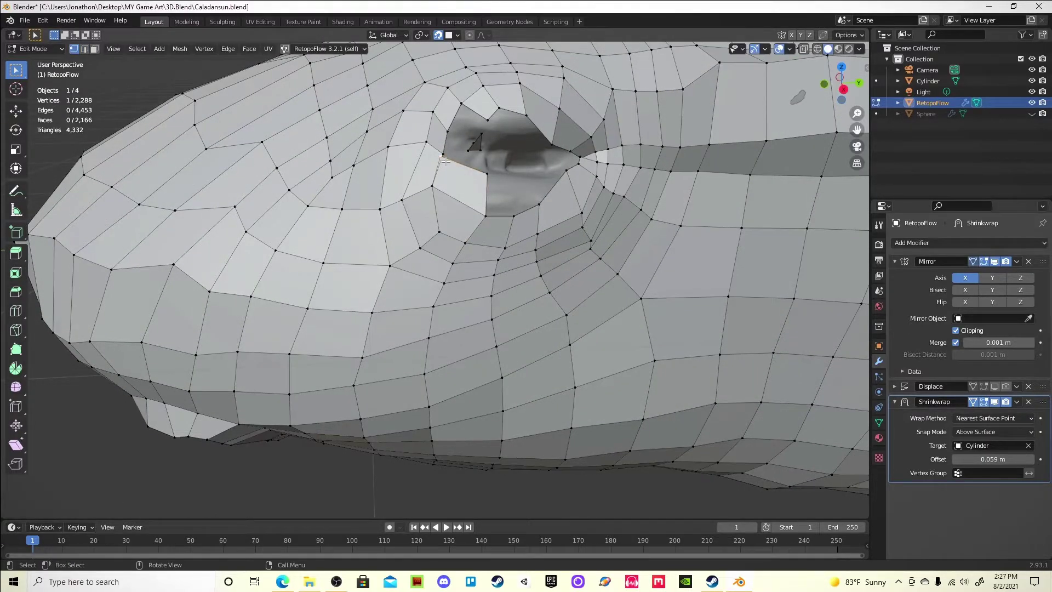
scroll(368, 148, up, 2)
key(m)
click(346, 104)
Delete a stray face, fill a new face across the gap, and merge a second vertex.
mouse_move(346, 104)
middle_down()
mouse_move(511, 150)
mouse_move(450, 137)
middle_up()
key(x)
key(1)
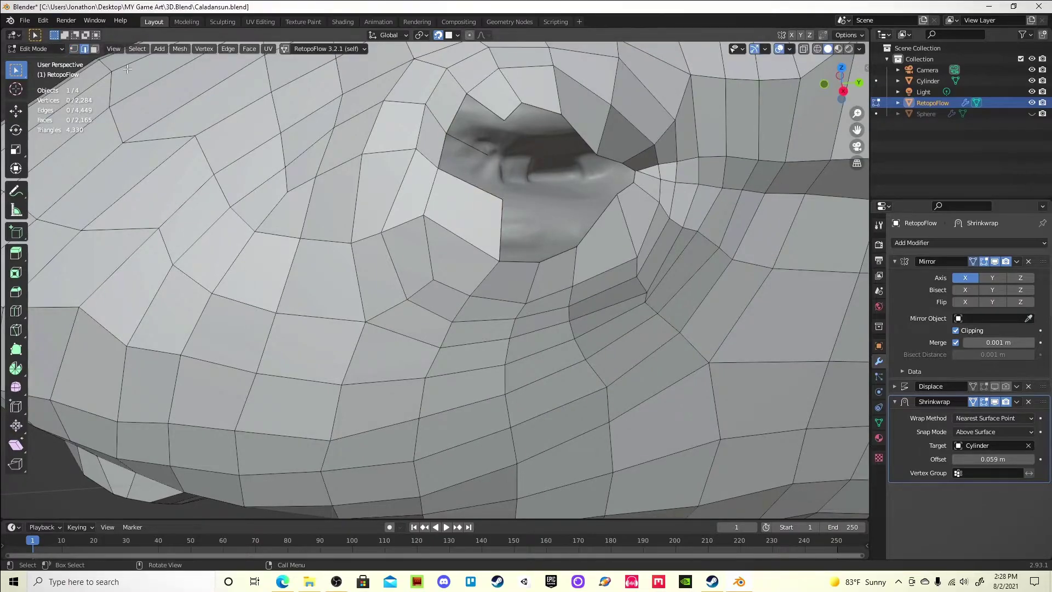
key(f)
middle_drag(467, 149, 466, 244)
click(474, 201)
mouse_move(473, 201)
middle_down()
mouse_move(498, 218)
mouse_move(501, 262)
middle_up()
click(556, 204)
key(m)
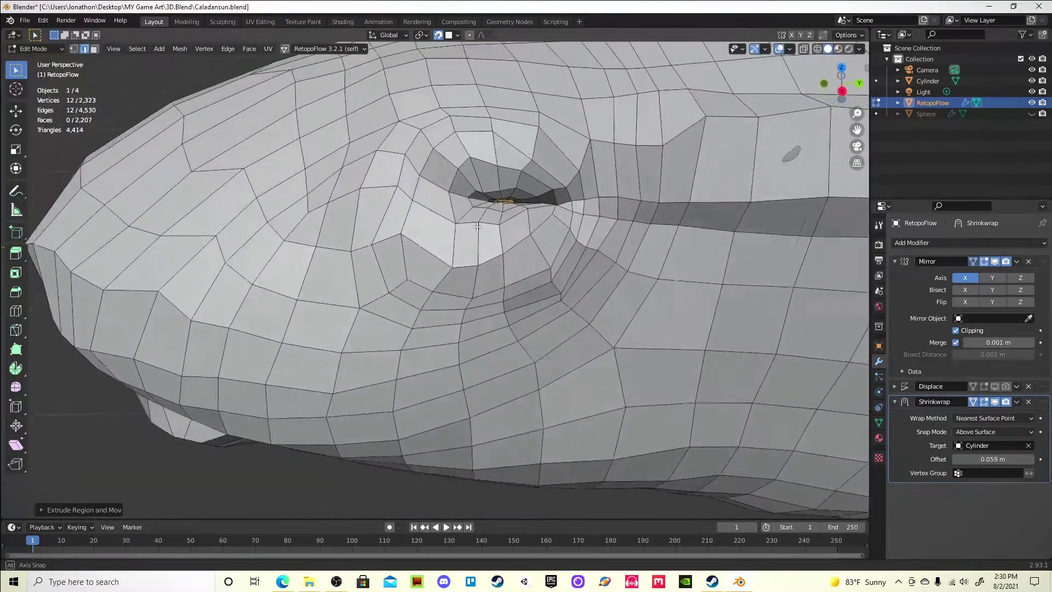
Add an extra edge loop around the creature's mouth.
mouse_move(508, 201)
middle_down()
mouse_move(477, 269)
mouse_move(398, 243)
middle_up()
scroll(399, 242, down, 5)
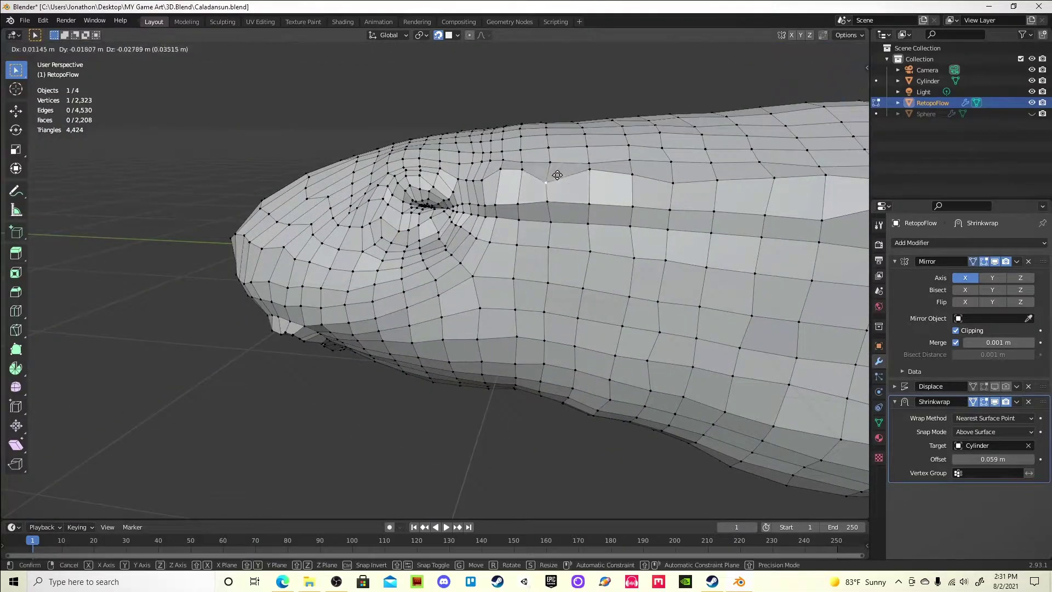
middle_drag(503, 172, 596, 148)
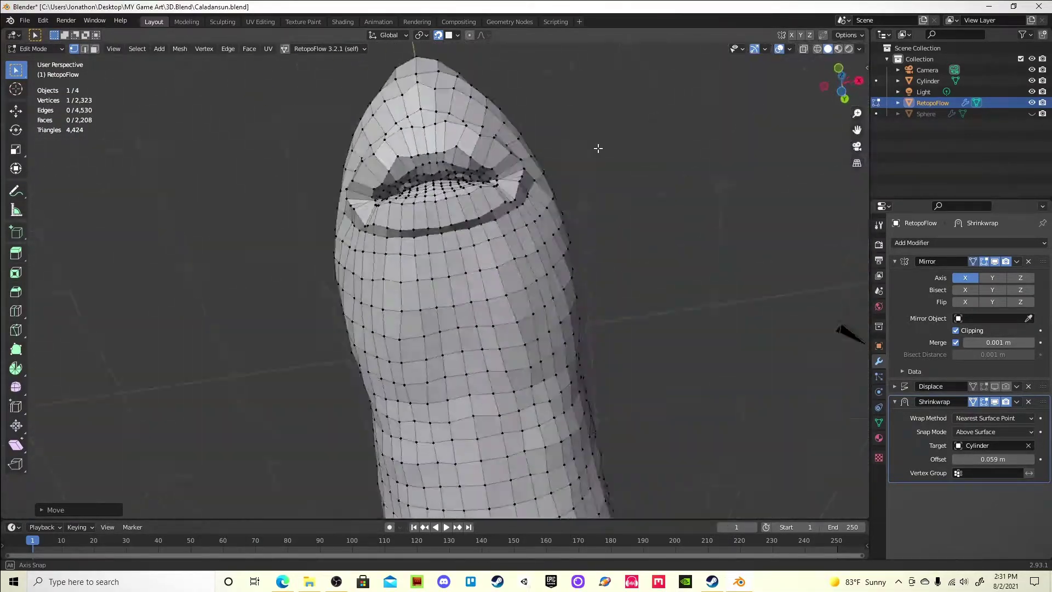
key(ctrl+r)
click(438, 231)
Pick an edge near the mouth, then nudge a vertex on the body's side.
middle_drag(438, 231, 466, 357)
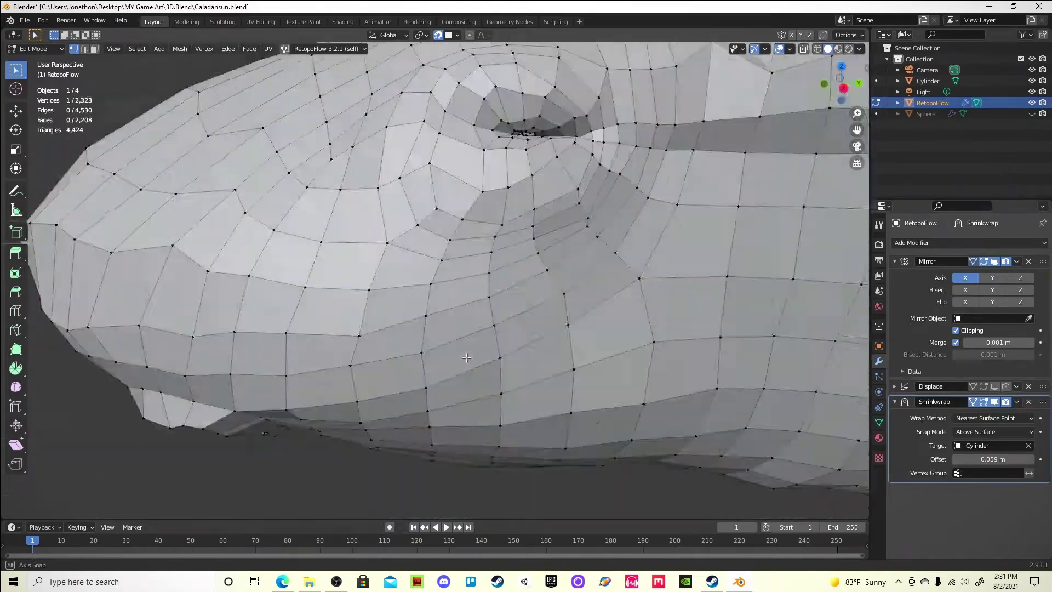
scroll(467, 358, up, 3)
key(2)
click(521, 254)
mouse_move(521, 254)
middle_down()
mouse_move(587, 258)
mouse_move(504, 123)
middle_up()
scroll(587, 258, down, 6)
scroll(504, 123, up, 5)
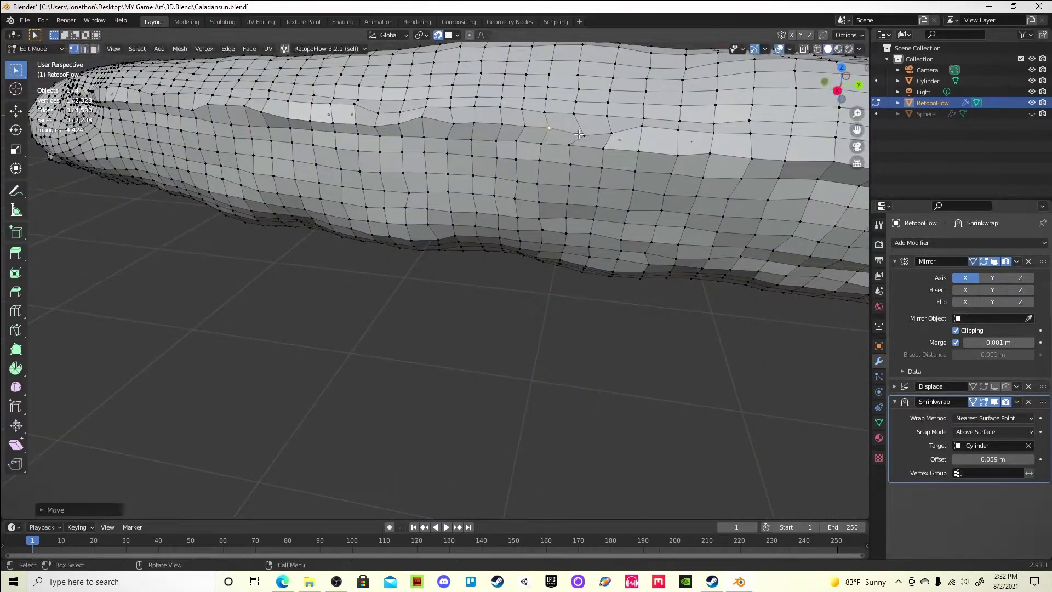
mouse_move(662, 133)
middle_down()
mouse_move(423, 104)
mouse_move(469, 301)
middle_up()
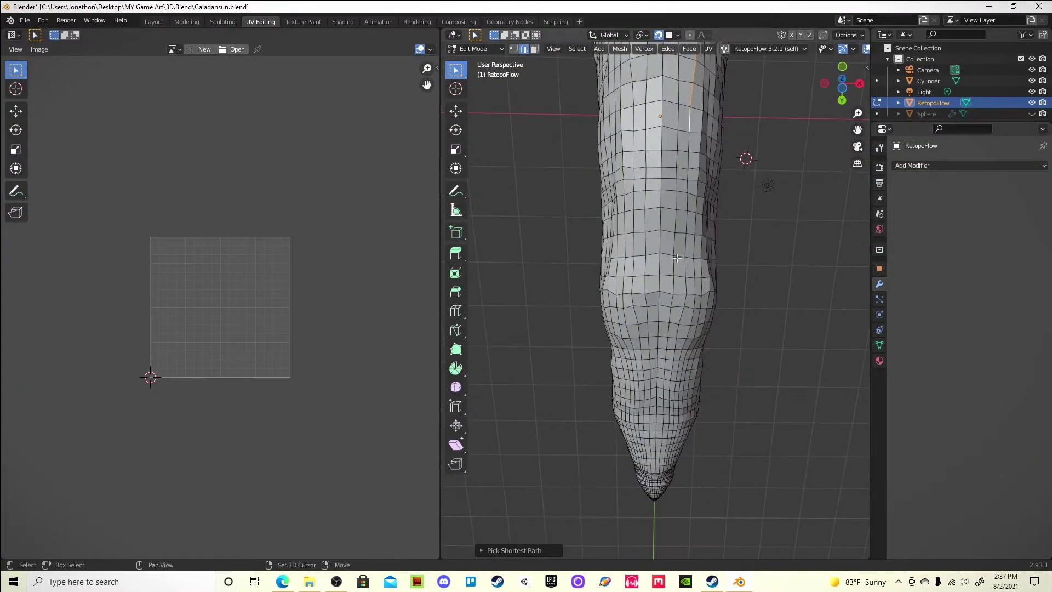
Navigate along the body's tip and side to the seam edges and bring up the edge menu.
middle_drag(718, 387, 711, 413)
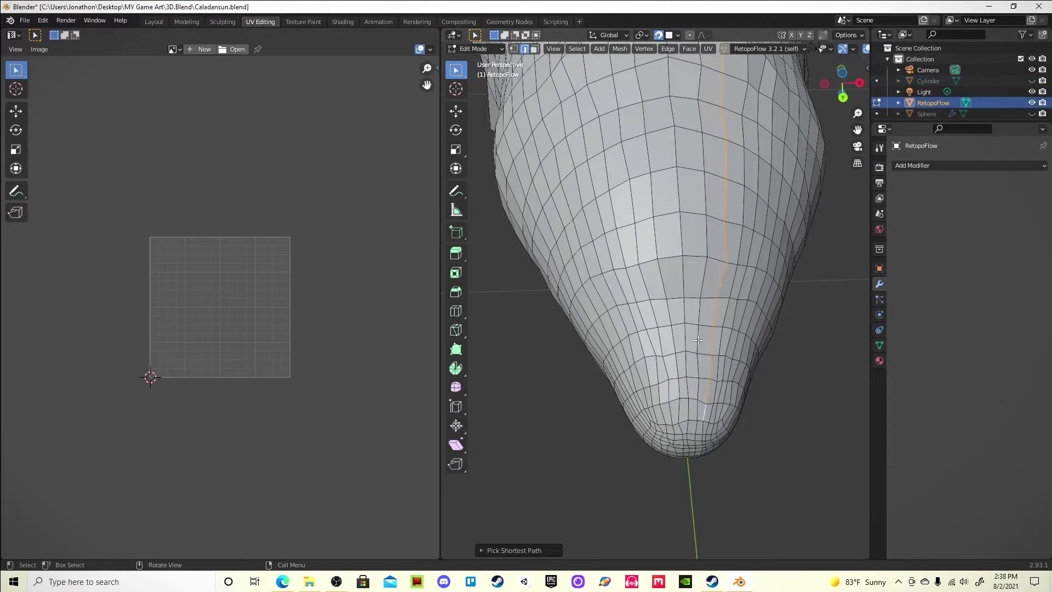
middle_drag(698, 340, 631, 307)
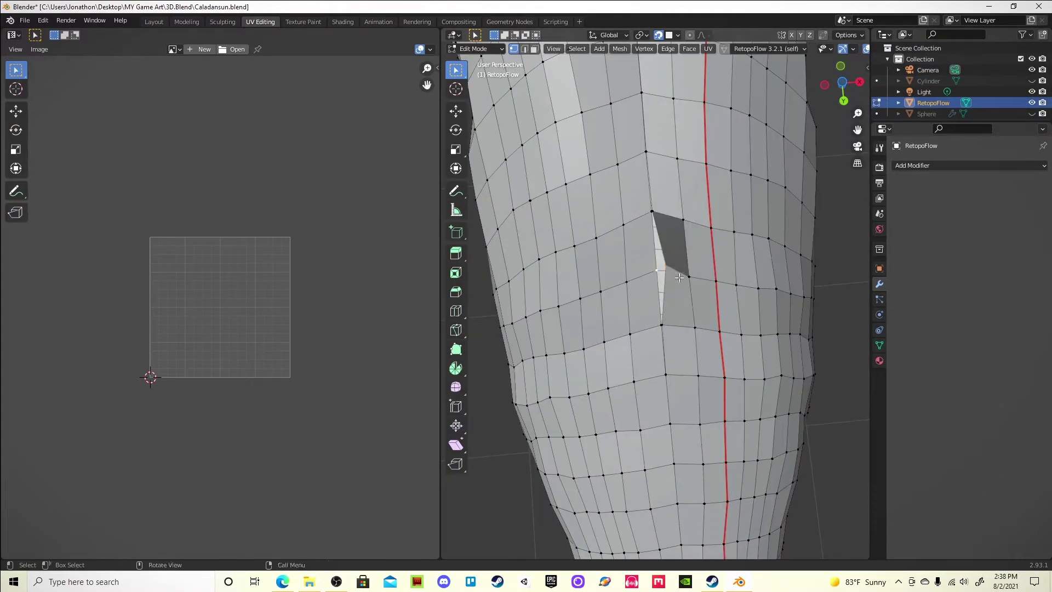
scroll(607, 282, up, 5)
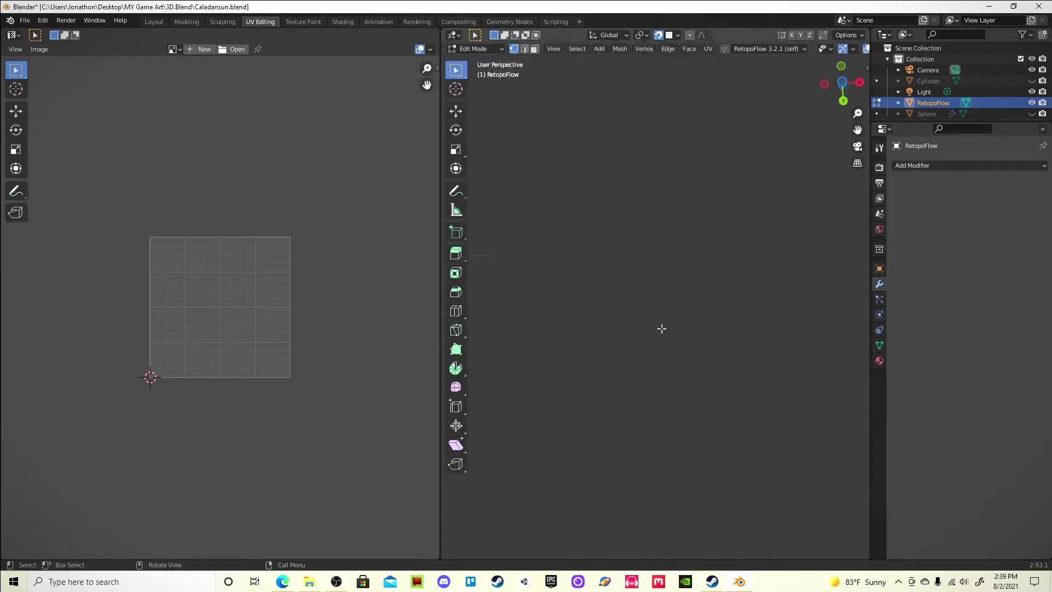
mouse_move(562, 278)
middle_down()
mouse_move(736, 183)
mouse_move(664, 292)
mouse_move(718, 301)
mouse_move(567, 322)
middle_up()
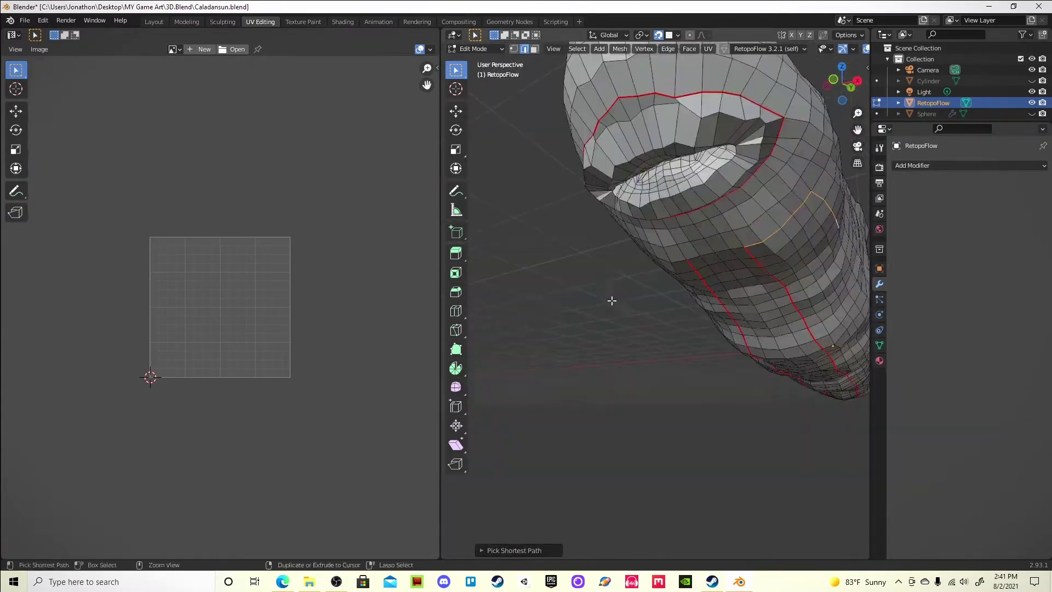
scroll(568, 333, down, 5)
right_click(635, 380)
Mark the selected edges as a seam and unwrap the whole mesh.
click(635, 379)
key(a)
key(u)
click(705, 395)
scroll(414, 108, up, 1)
drag(427, 85, 423, 81)
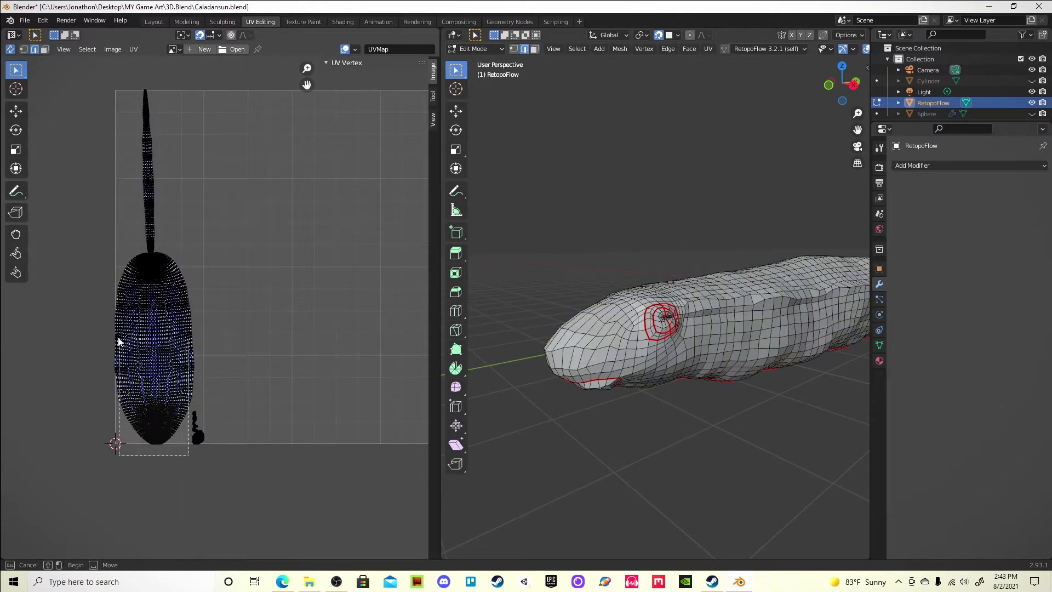
scroll(235, 351, up, 3)
drag(356, 195, 212, 241)
scroll(218, 201, up, 2)
Reset the mesh selection and orbit to a front view of the mouth.
mouse_move(674, 372)
middle_down()
mouse_move(695, 341)
mouse_move(730, 394)
middle_up()
scroll(730, 395, up, 4)
scroll(730, 274, up, 2)
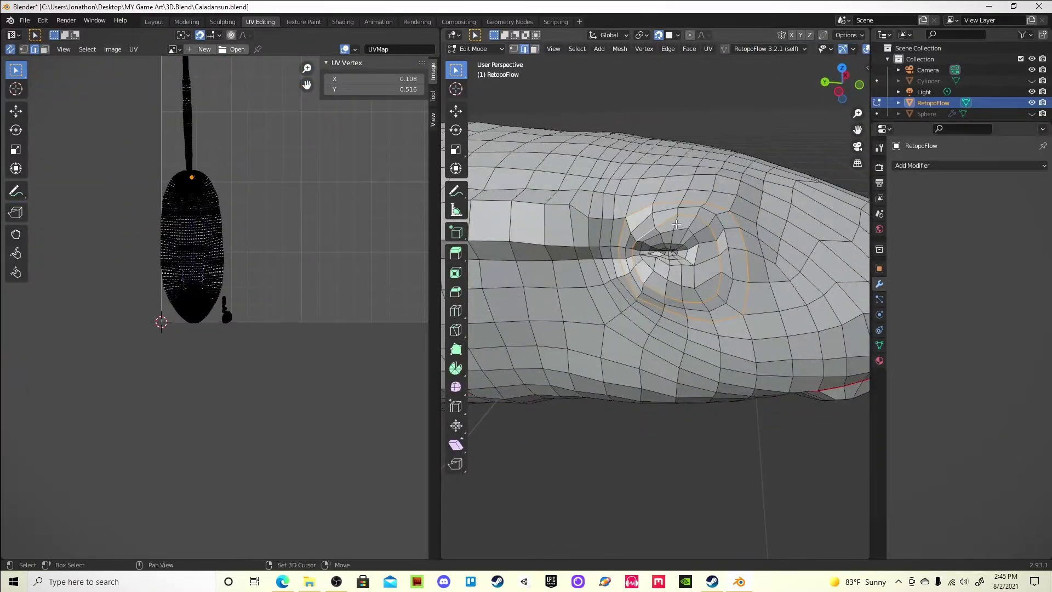
key(a)
key(alt+a)
scroll(263, 197, down, 3)
key(a)
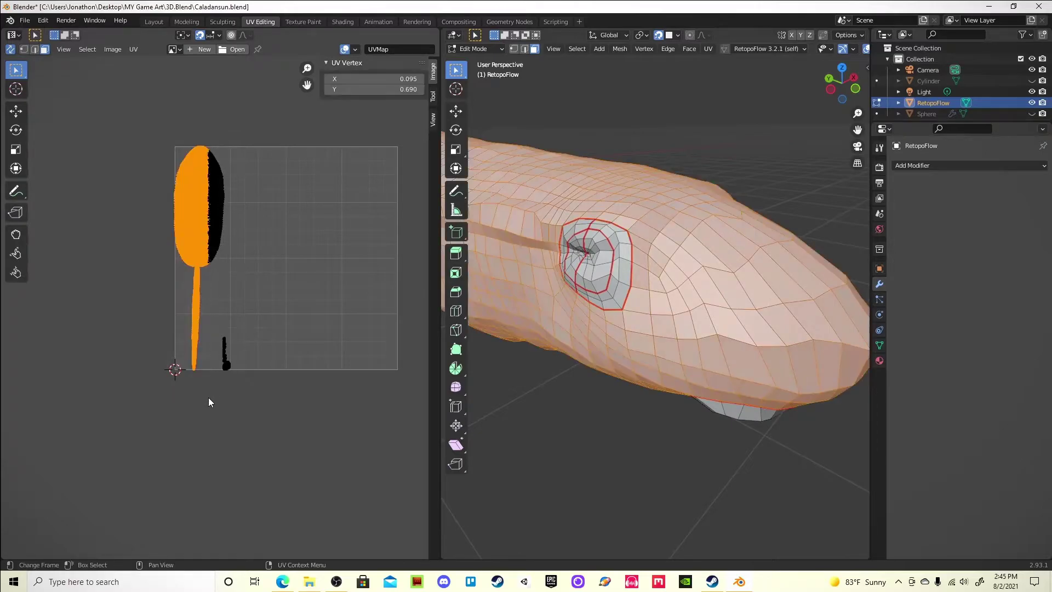
middle_drag(630, 356, 599, 248)
key(alt+a)
scroll(263, 247, up, 3)
scroll(278, 254, down, 2)
scroll(249, 296, down, 1)
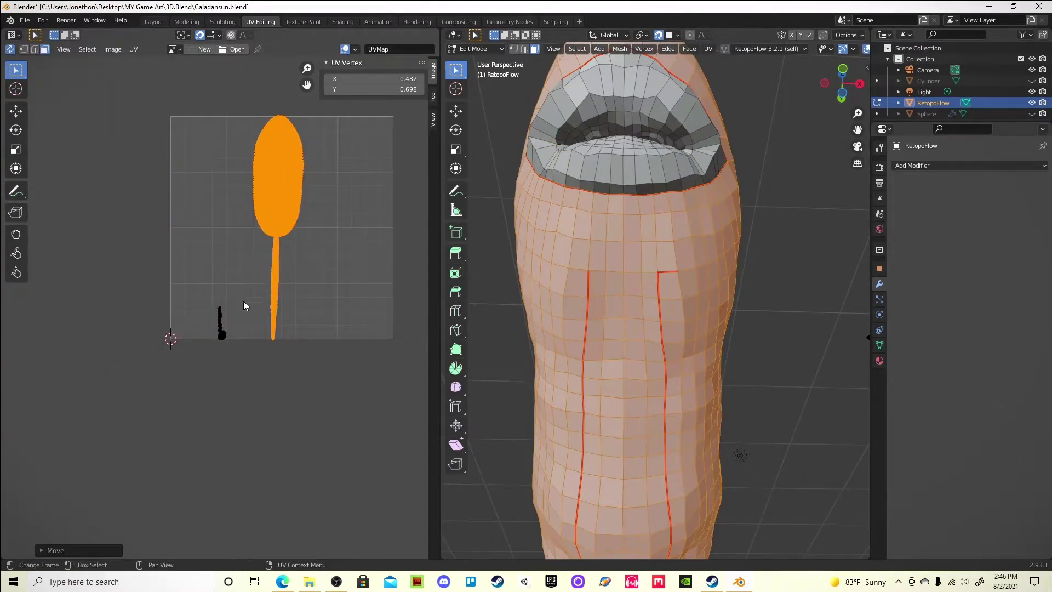
scroll(240, 406, up, 4)
scroll(240, 410, down, 2)
Select the mouth edge loop and clear its seam.
right_click(631, 418)
click(630, 418)
middle_drag(630, 329, 548, 301)
right_click(516, 277)
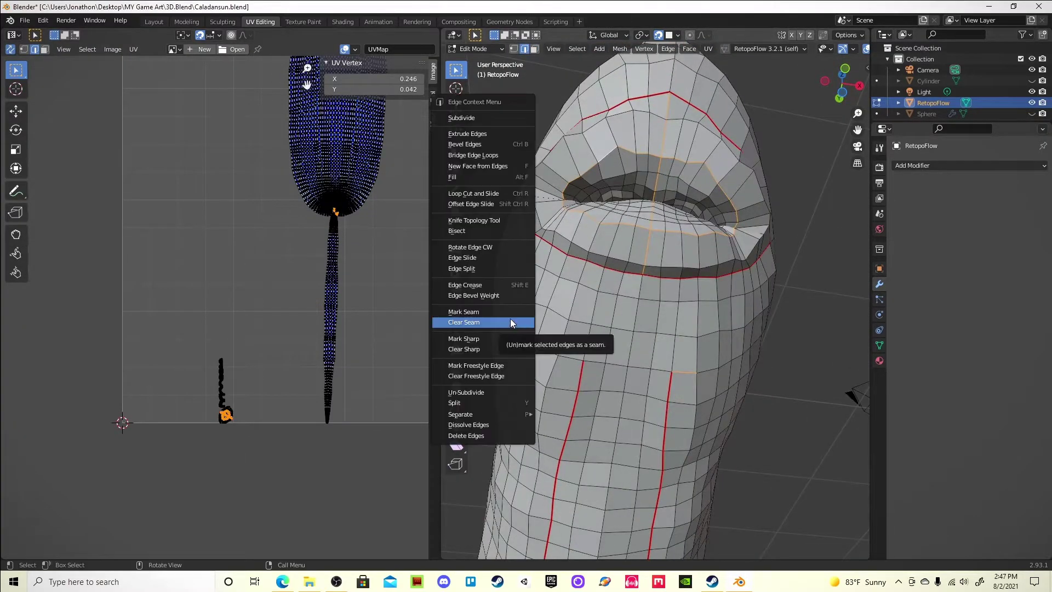
click(516, 278)
scroll(197, 217, down, 3)
key(a)
scroll(275, 262, up, 2)
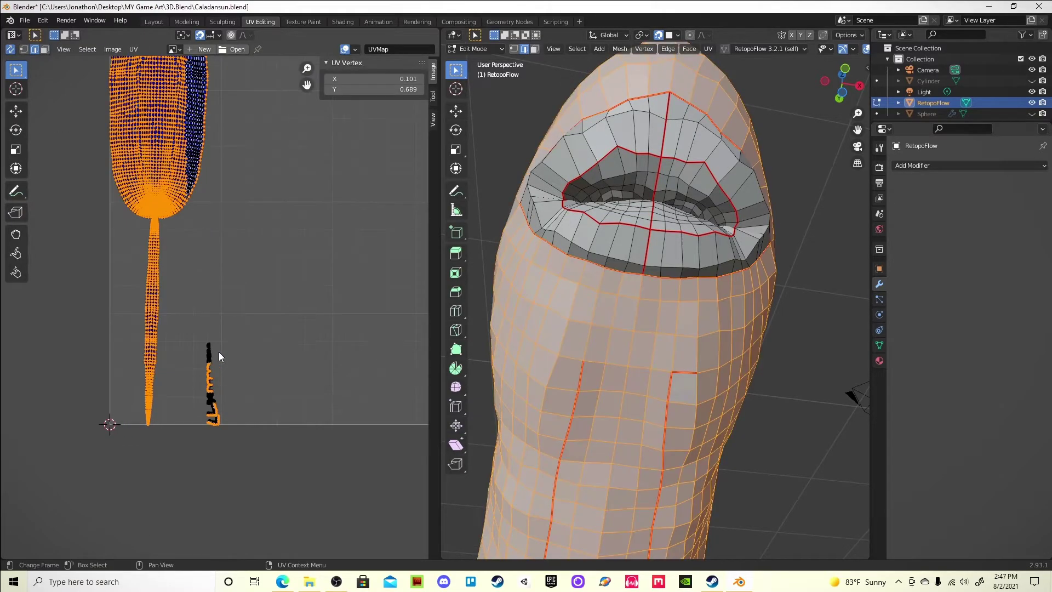
scroll(275, 262, down, 2)
key(ctrl+z)
scroll(261, 299, up, 4)
mouse_move(575, 285)
middle_down()
mouse_move(623, 257)
mouse_move(603, 275)
mouse_move(642, 222)
mouse_move(630, 274)
mouse_move(548, 307)
mouse_move(597, 420)
middle_up()
scroll(305, 301, down, 3)
Mark the edge loop inside the mouth as a seam and re-unwrap the mesh.
click(212, 379)
key(a)
alt+click(598, 420)
key(ctrl+e)
click(723, 415)
key(Home)
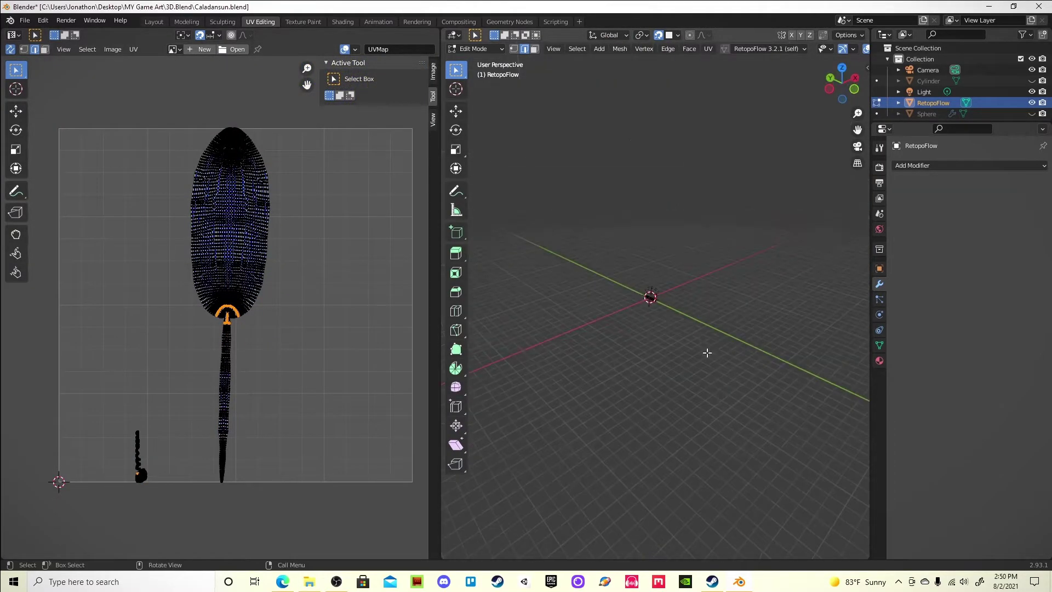
key(a)
key(u)
key(Return)
Inspect the new UV layout and return to the Layout workspace.
scroll(324, 322, up, 2)
scroll(293, 284, down, 2)
scroll(521, 301, down, 4)
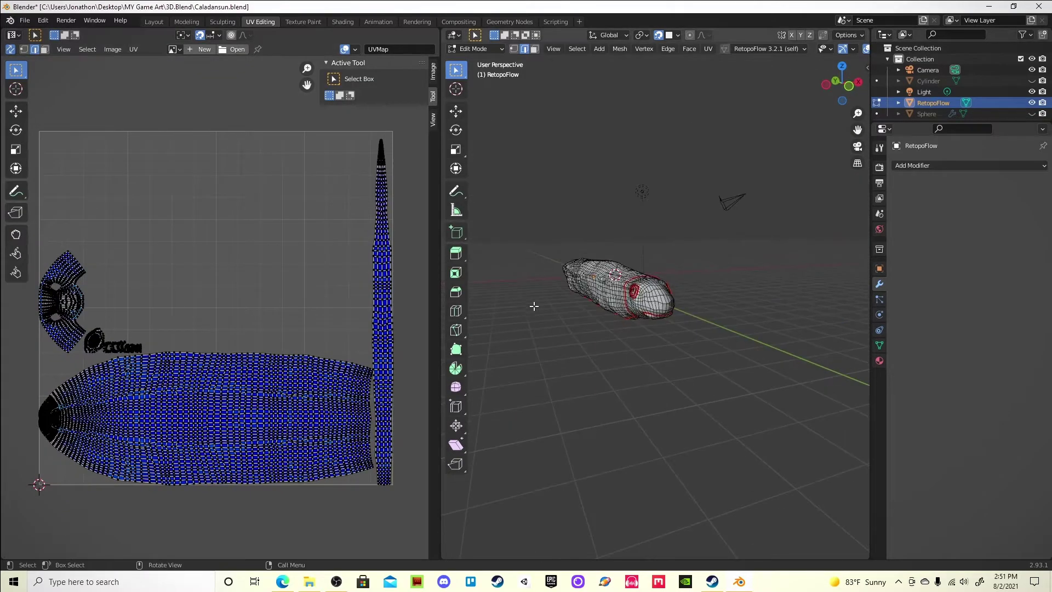
scroll(298, 320, up, 2)
scroll(298, 320, down, 2)
scroll(603, 307, up, 4)
click(154, 21)
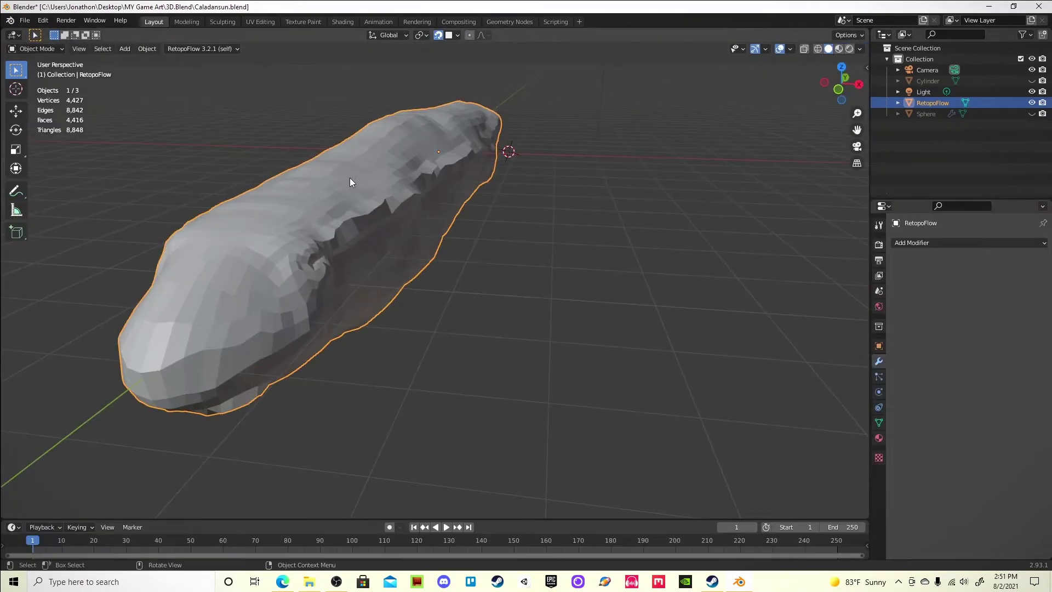
Select the high-poly sculpt and create a blank Caladansun Norms image.
scroll(340, 247, up, 4)
scroll(460, 346, down, 4)
mouse_move(422, 376)
middle_down()
mouse_move(529, 234)
mouse_move(494, 274)
middle_up()
click(427, 181)
right_click(661, 205)
text(Caladansun)
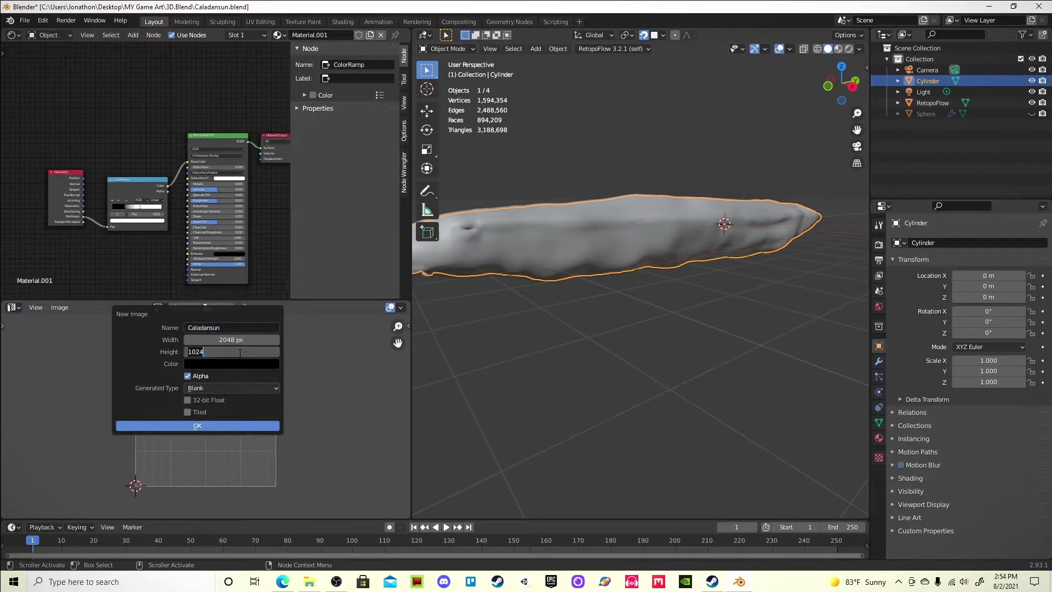
key(Return)
click(218, 426)
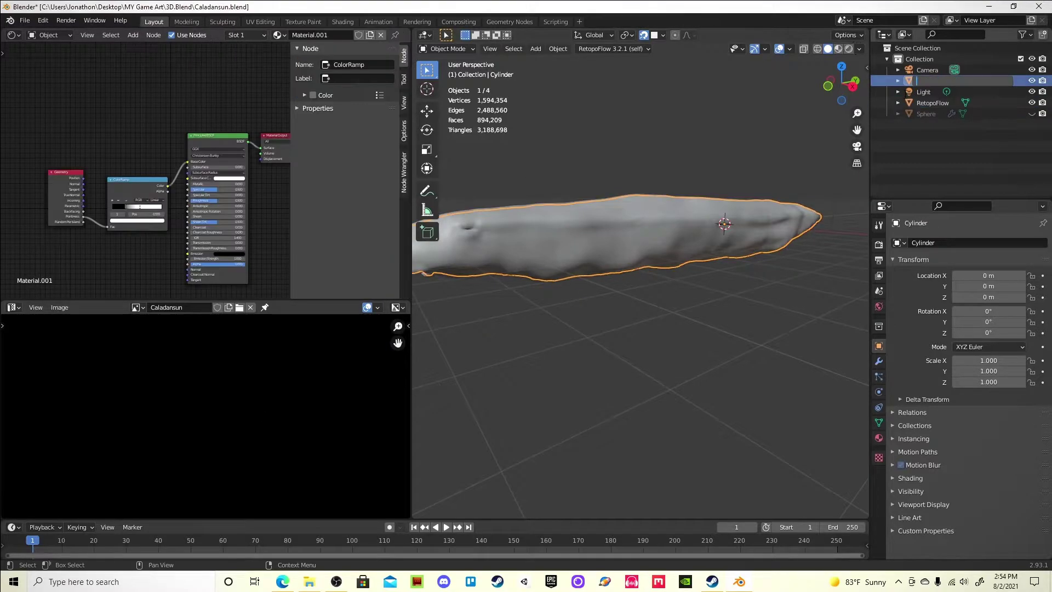
Place the Caladansun Norms image texture node in the low-poly material and open the bake settings.
drag(196, 309, 85, 205)
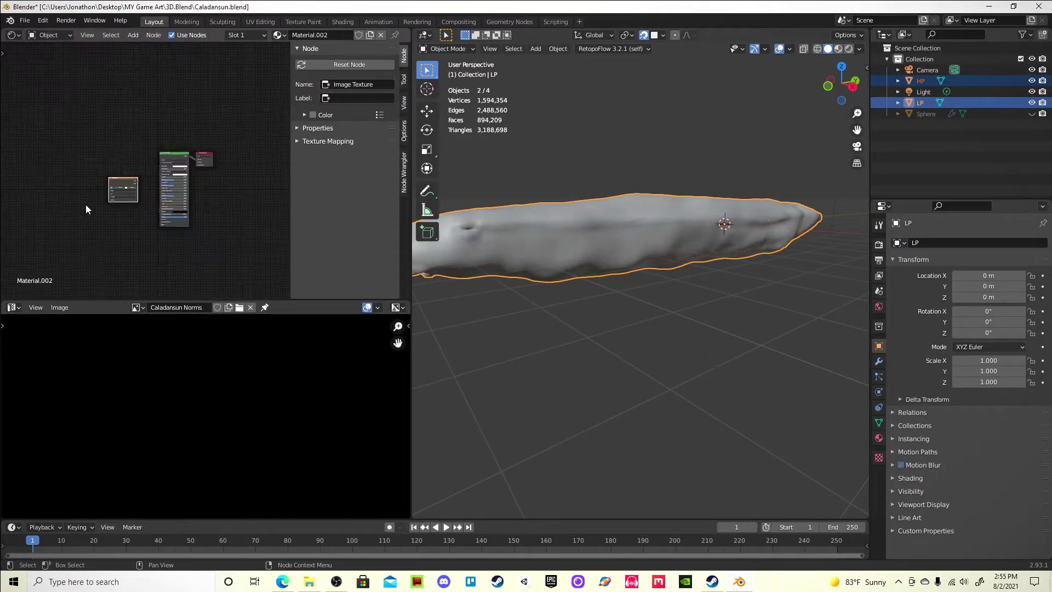
scroll(164, 282, up, 5)
click(880, 244)
scroll(903, 451, down, 8)
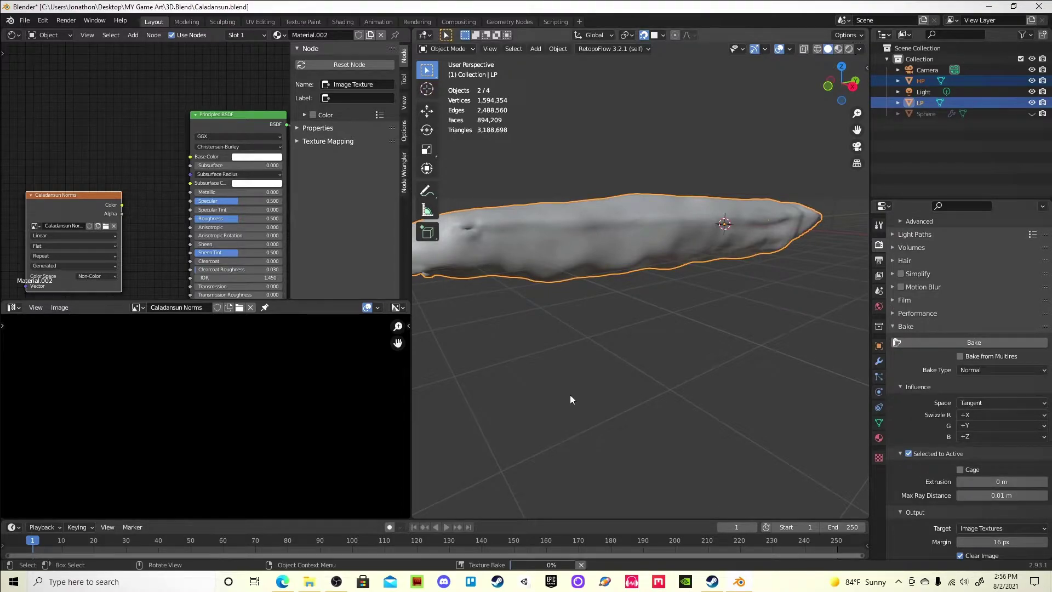
Save the baked normal map as Caladansun Norms.png in a new Caladansun folder.
key(shift+alt+s)
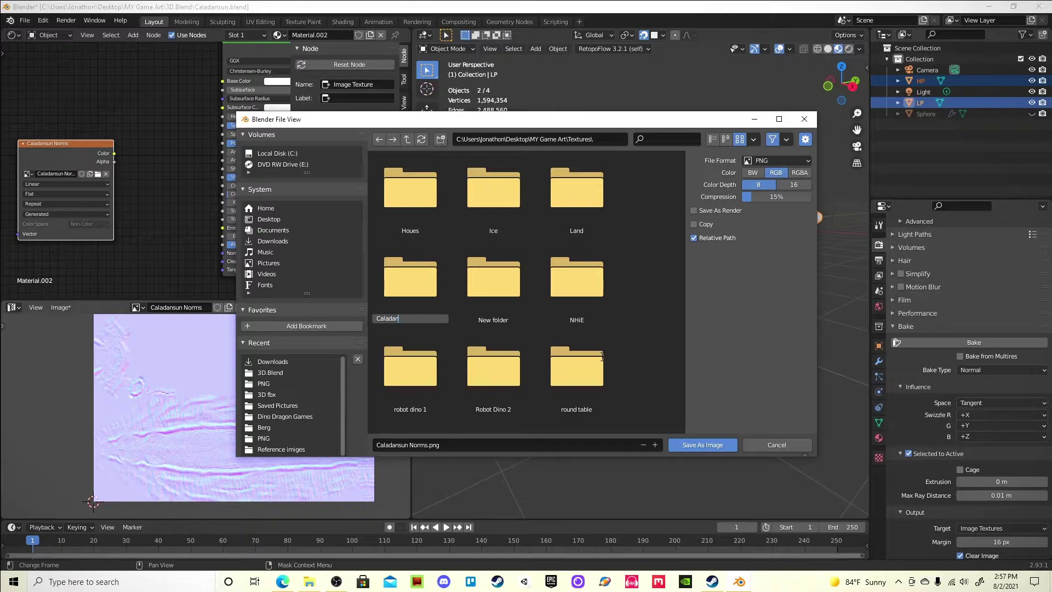
text(sun)
key(Return)
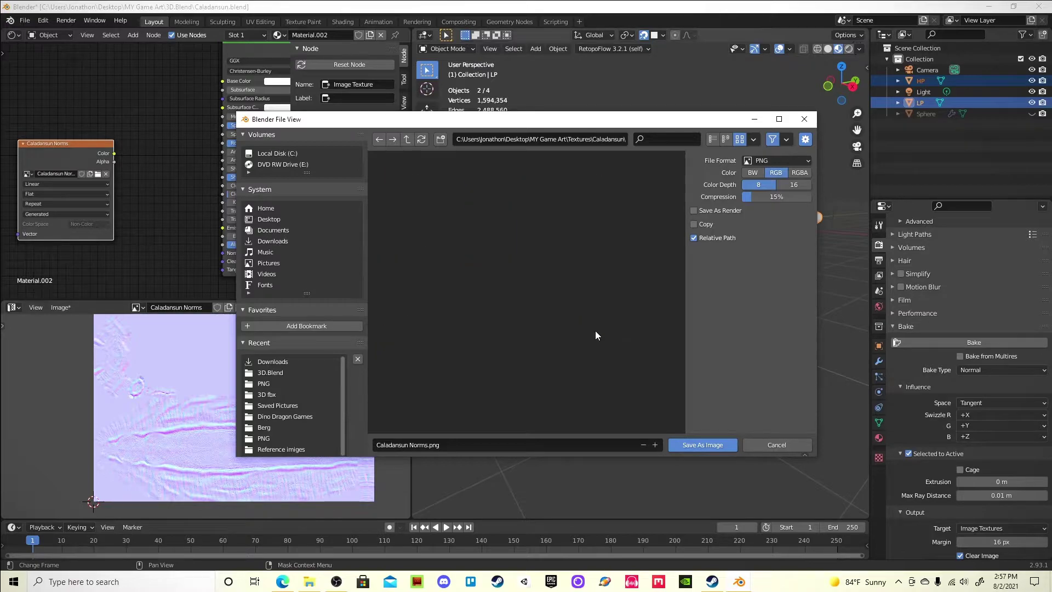
click(685, 446)
key(shift+a)
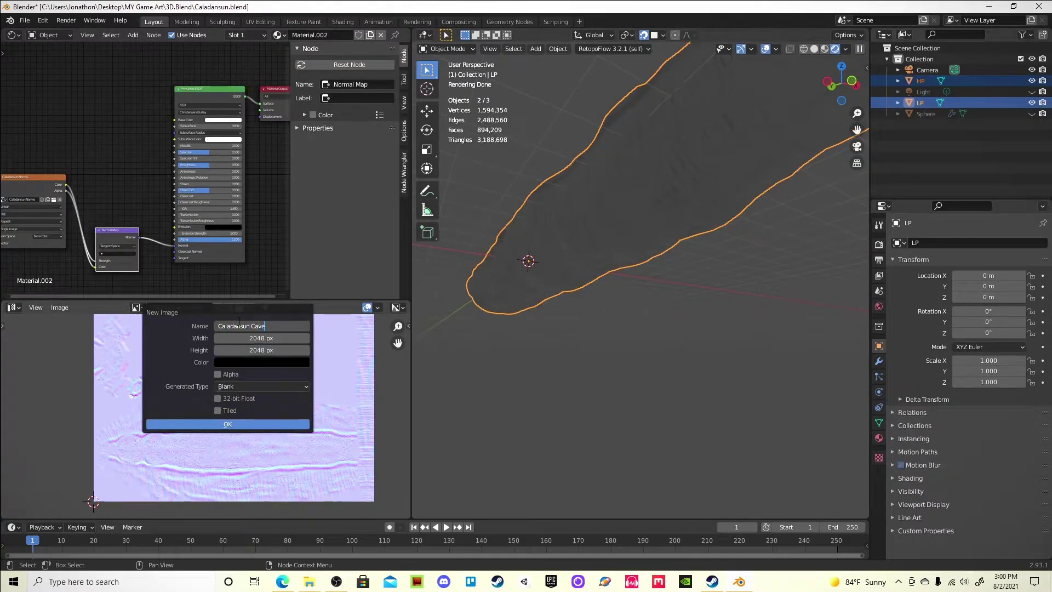
Create the Caladansun Cave image and run a colour-only Diffuse bake into it.
key(Return)
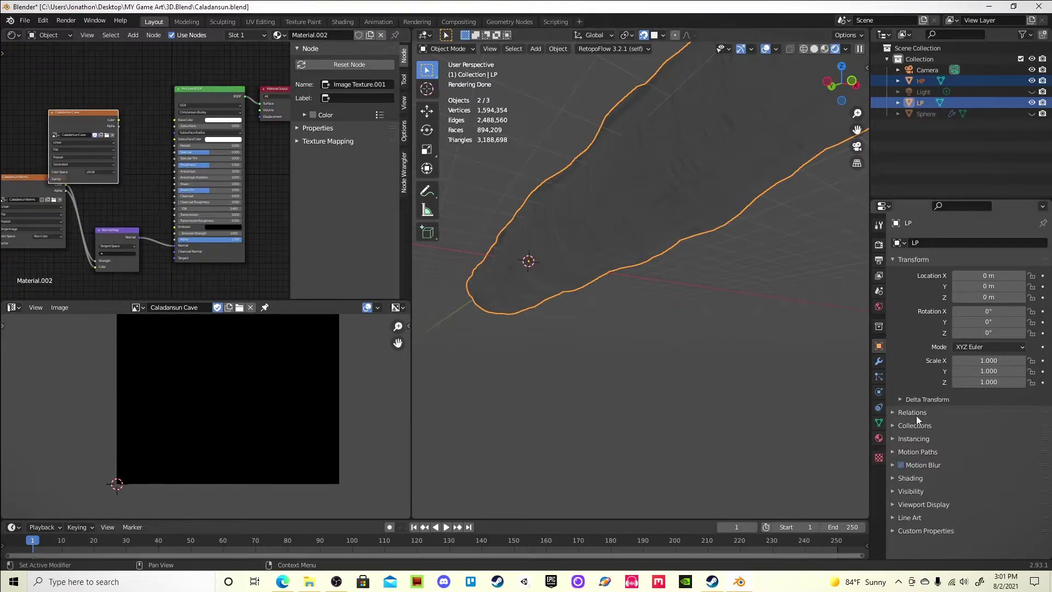
click(879, 244)
click(1003, 334)
click(988, 387)
click(974, 306)
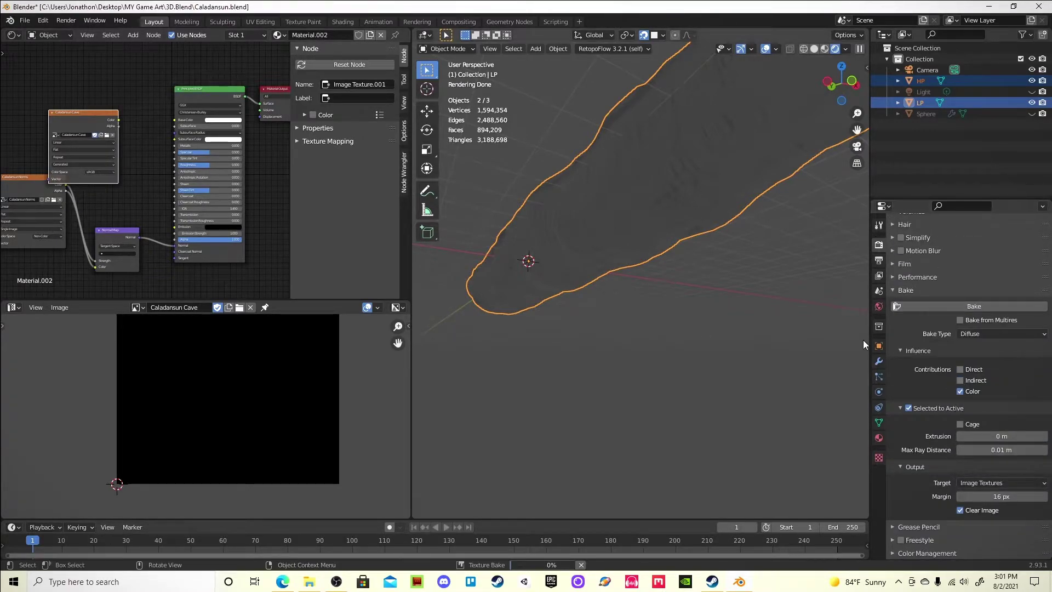
middle_drag(864, 339, 590, 218)
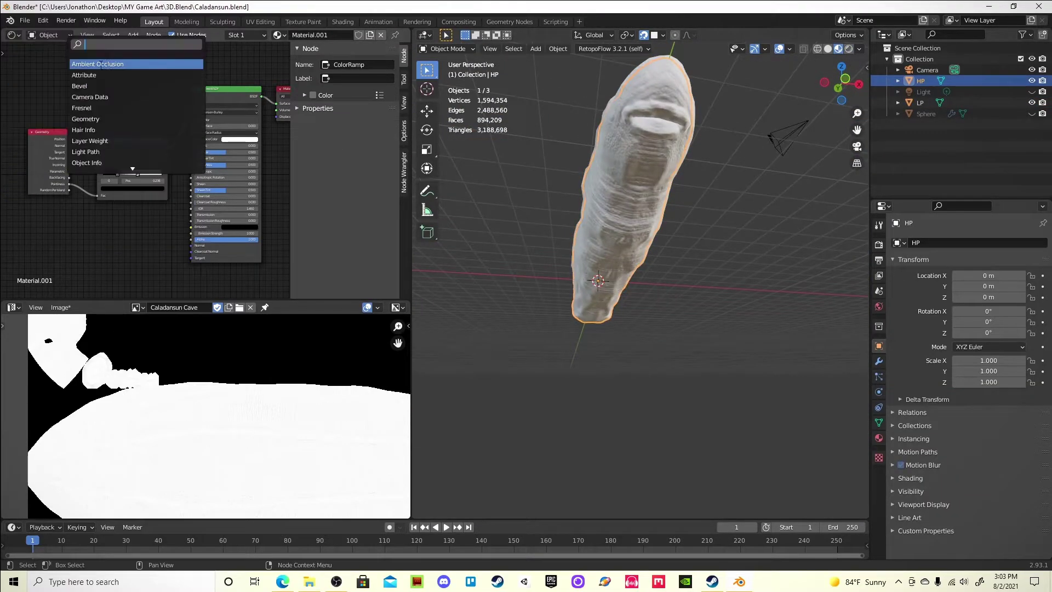
Create a Caladansun AO image with its texture node and bake ambient occlusion into it.
click(229, 308)
click(233, 324)
text(Caladansun)
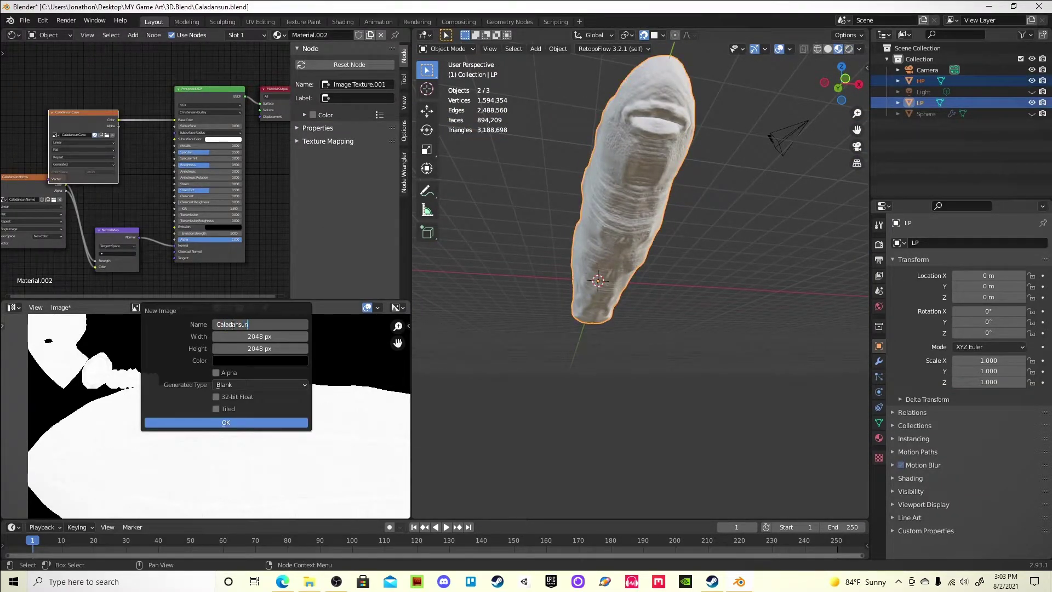
key(Return)
key(shift+a)
click(173, 257)
click(130, 172)
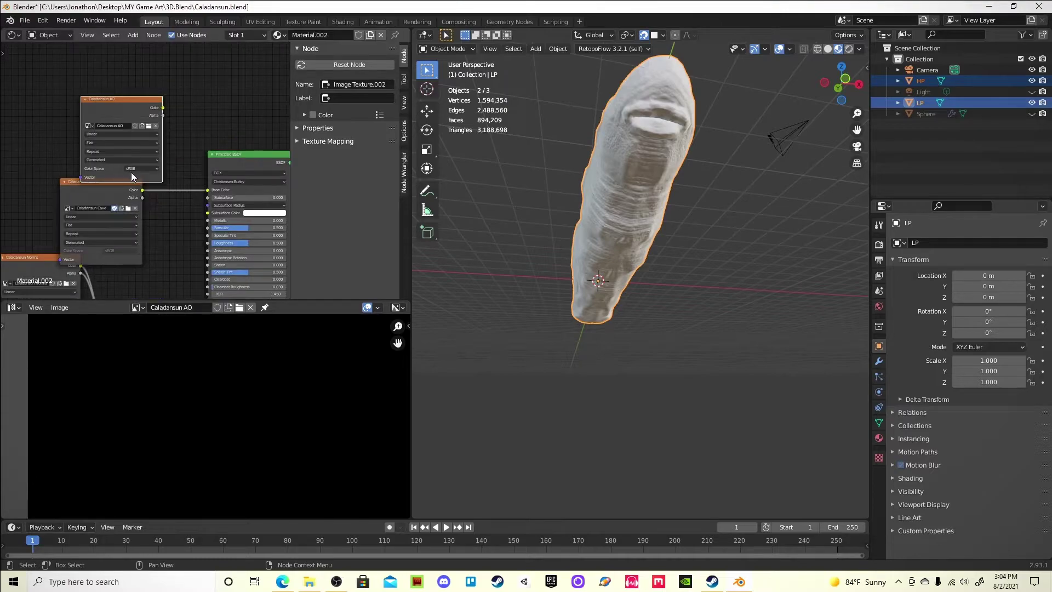
click(879, 245)
scroll(903, 271, down, 10)
click(979, 418)
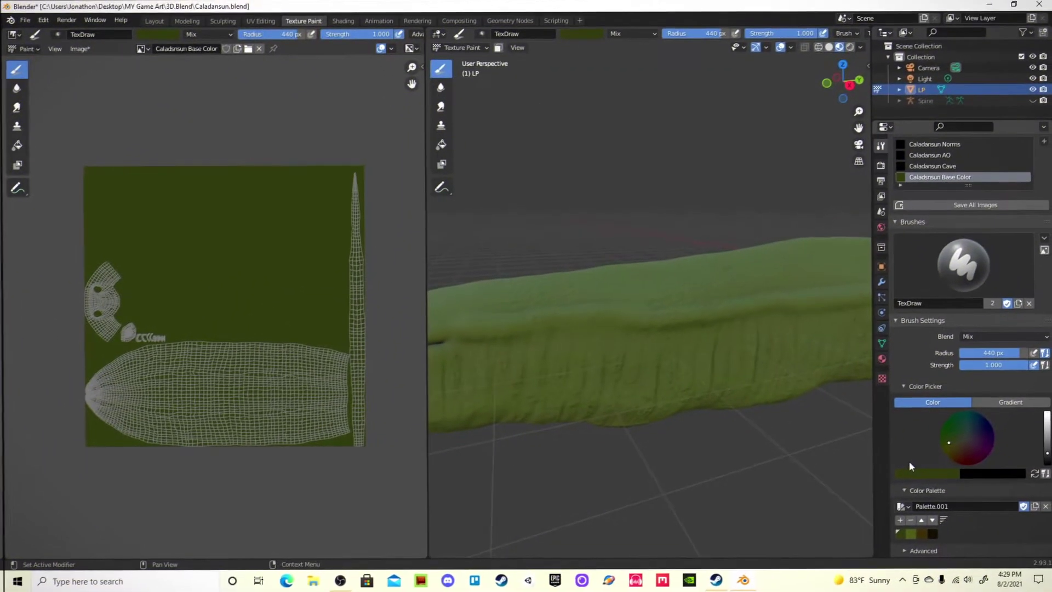
Stroke brighter green over the creature's body.
middle_drag(657, 383, 704, 540)
middle_drag(634, 369, 660, 296)
drag(659, 296, 722, 399)
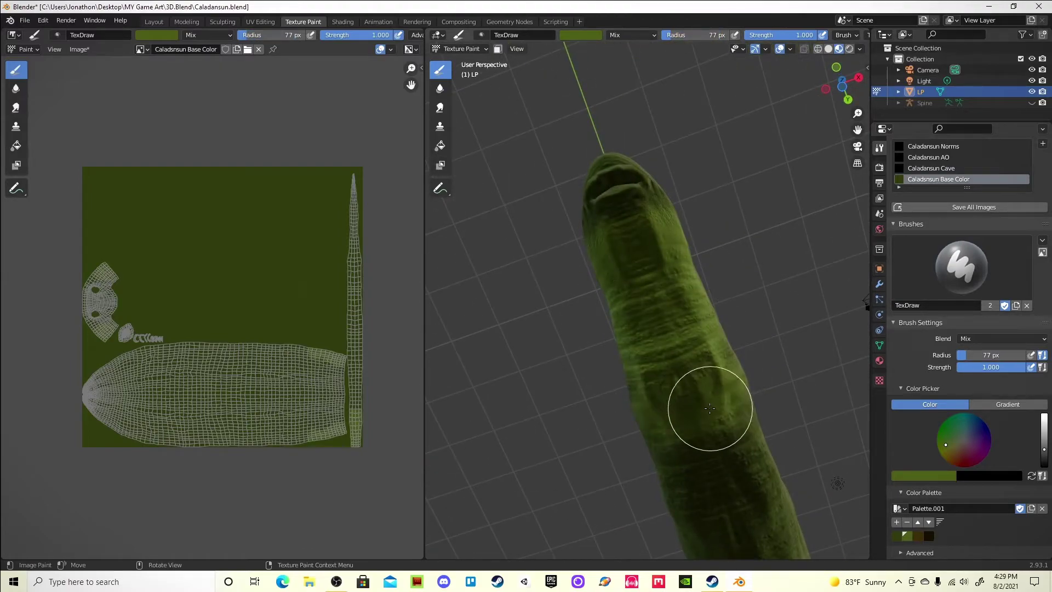
middle_drag(721, 399, 662, 305)
drag(663, 305, 719, 428)
mouse_move(718, 428)
middle_down()
mouse_move(647, 348)
mouse_move(834, 365)
mouse_move(617, 354)
mouse_move(657, 340)
middle_up()
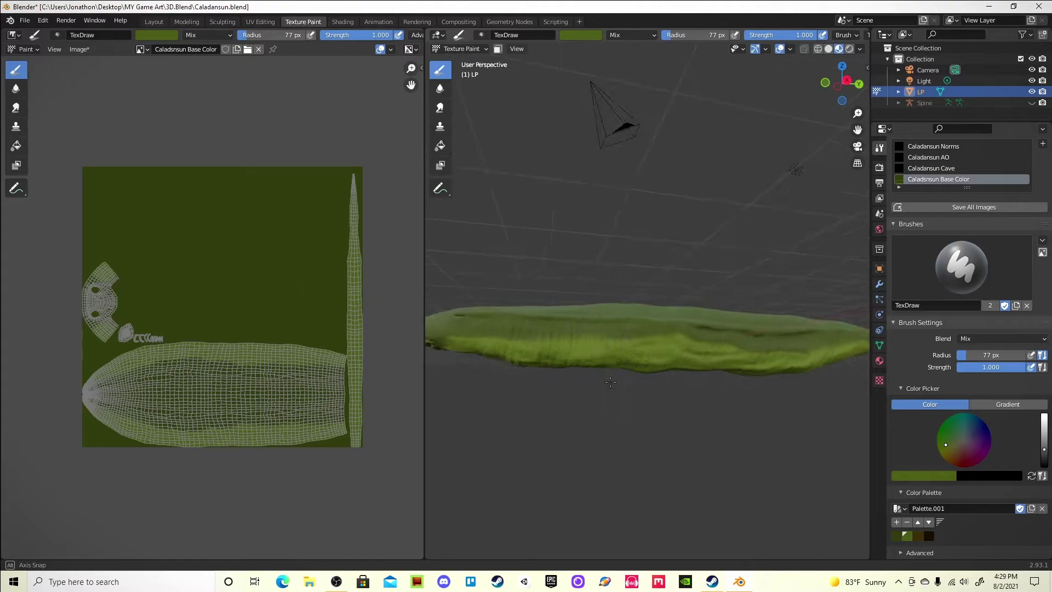
Set the brush Strength to 0.5 and pick the darker brown palette swatch.
scroll(658, 340, up, 3)
double_click(991, 367)
text(0.5)
key(Return)
click(897, 535)
Undo the bad brown stroke and repaint a soft brown line along the lower flank.
mouse_move(836, 327)
middle_down()
mouse_move(700, 333)
mouse_move(762, 324)
mouse_move(616, 318)
middle_up()
scroll(761, 324, down, 3)
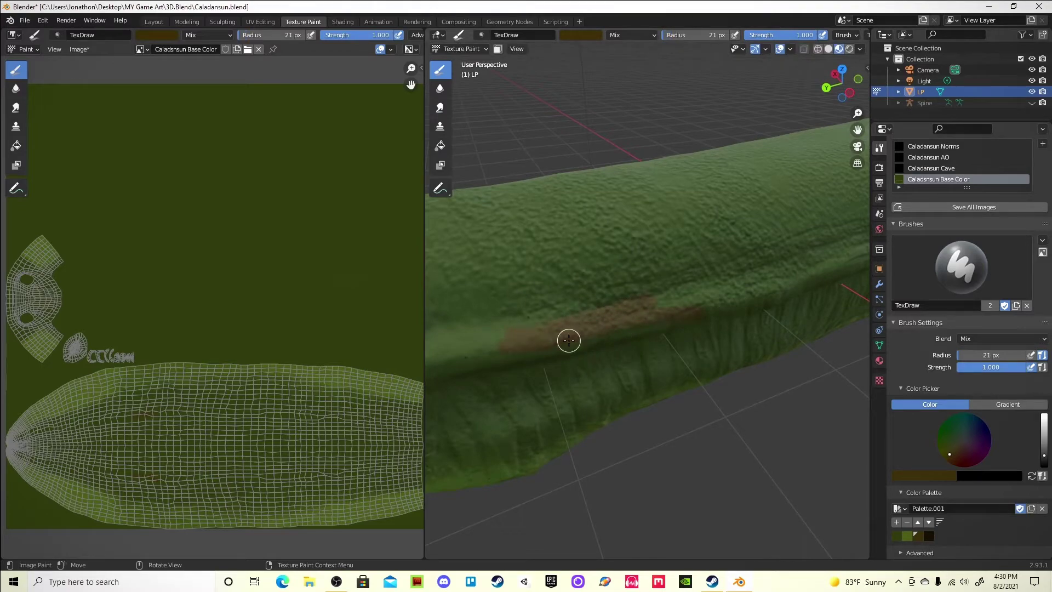
key(ctrl+z)
scroll(922, 346, down, 2)
mouse_move(732, 291)
middle_down()
mouse_move(772, 299)
mouse_move(627, 309)
mouse_move(635, 160)
mouse_move(615, 237)
mouse_move(537, 360)
mouse_move(554, 315)
mouse_move(773, 512)
mouse_move(545, 411)
mouse_move(650, 526)
mouse_move(691, 376)
middle_up()
mouse_move(762, 366)
middle_down()
mouse_move(681, 353)
mouse_move(559, 272)
mouse_move(899, 515)
middle_up()
mouse_move(543, 391)
middle_down()
mouse_move(714, 399)
mouse_move(658, 329)
middle_up()
scroll(657, 318, up, 4)
scroll(658, 310, down, 5)
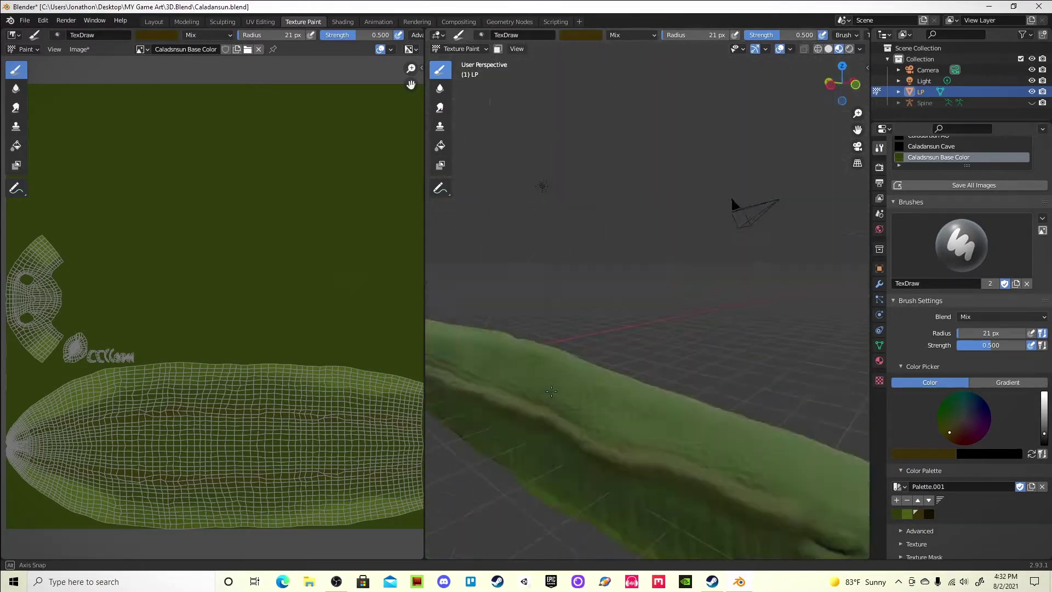
Paint dark brown stripes along the creature's back near the tip.
middle_drag(657, 309, 816, 419)
drag(674, 285, 759, 280)
middle_drag(758, 280, 678, 263)
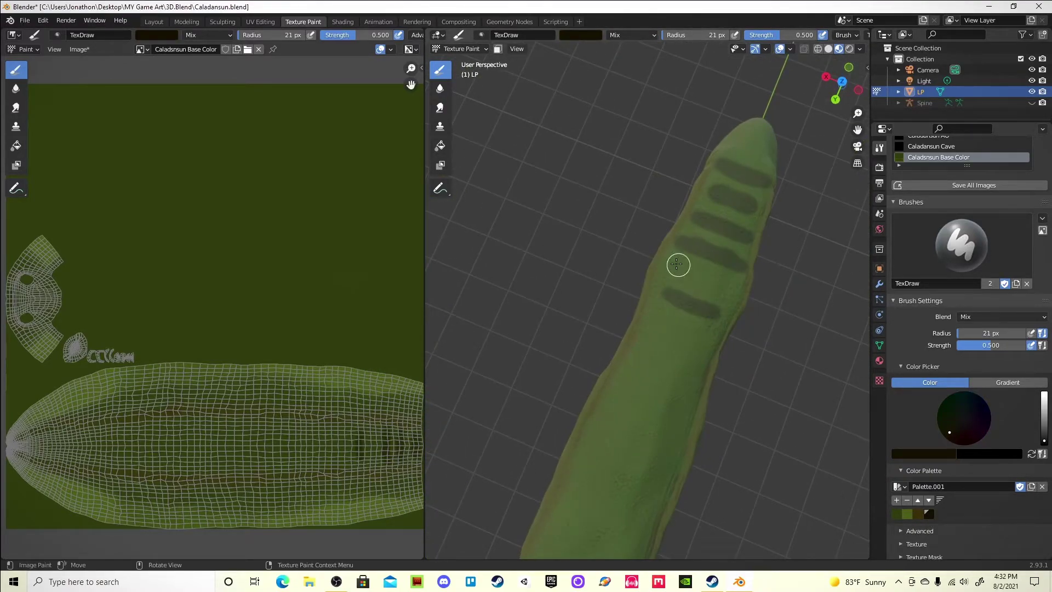
drag(669, 287, 712, 280)
middle_drag(618, 424, 620, 439)
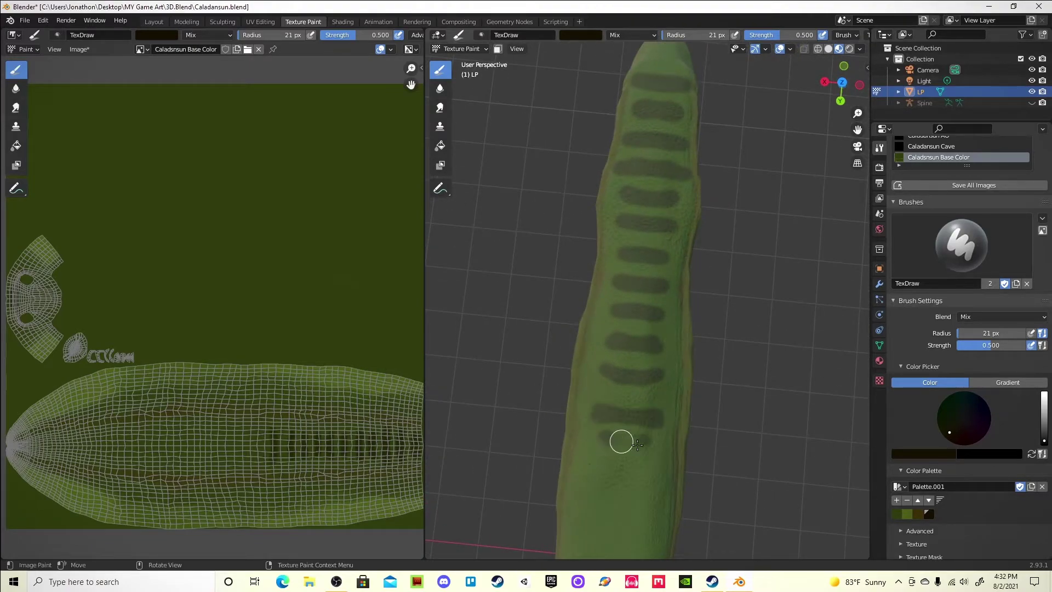
mouse_move(605, 372)
middle_down()
mouse_move(632, 345)
mouse_move(622, 362)
middle_up()
mouse_move(612, 474)
middle_down()
mouse_move(630, 394)
mouse_move(550, 376)
mouse_move(762, 367)
mouse_move(679, 403)
middle_up()
Swap the paint colour between olive green and brown while viewing the mouth end-on.
key(s)
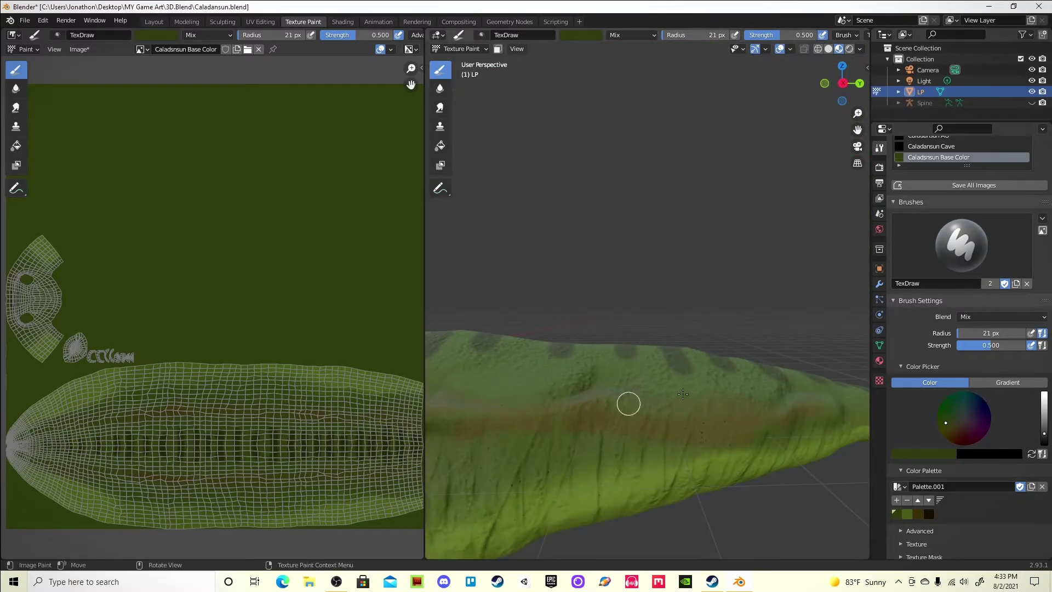
key(s)
mouse_move(767, 411)
middle_down()
mouse_move(735, 442)
mouse_move(634, 378)
mouse_move(590, 378)
mouse_move(653, 430)
mouse_move(477, 334)
middle_up()
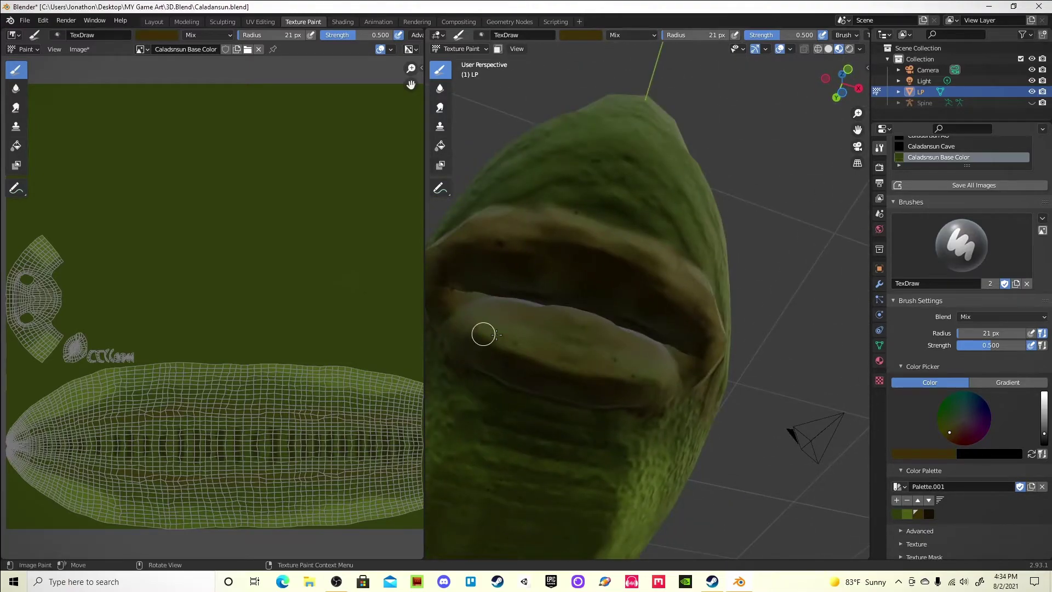
scroll(628, 321, up, 3)
scroll(628, 322, down, 5)
mouse_move(628, 322)
middle_down()
mouse_move(690, 468)
mouse_move(792, 409)
middle_up()
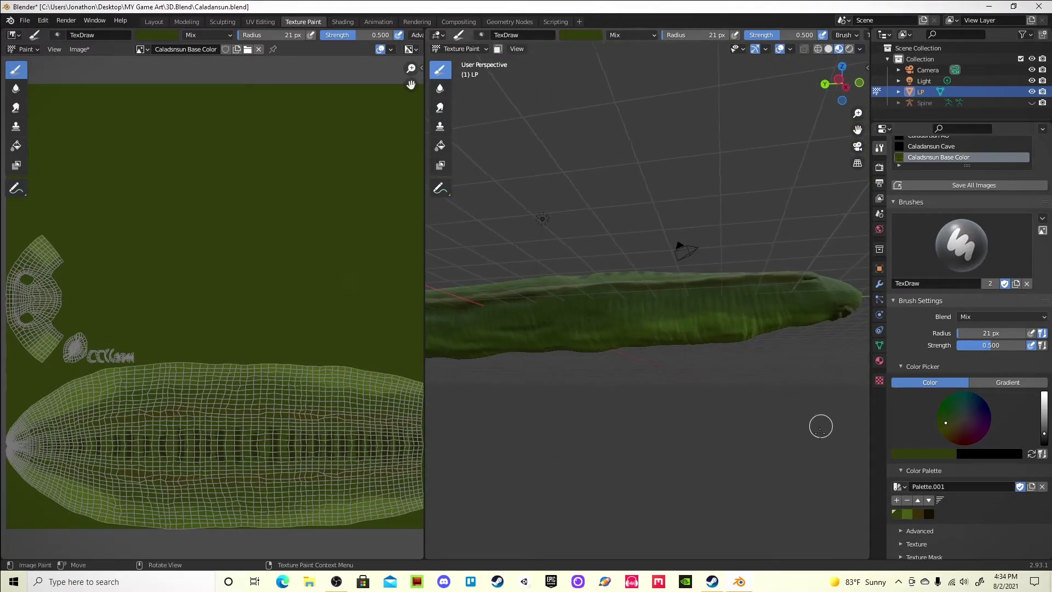
Choose a yellowish olive colour and dab pale dots across the back and flank.
click(897, 514)
scroll(754, 326, up, 3)
middle_drag(589, 315, 567, 275)
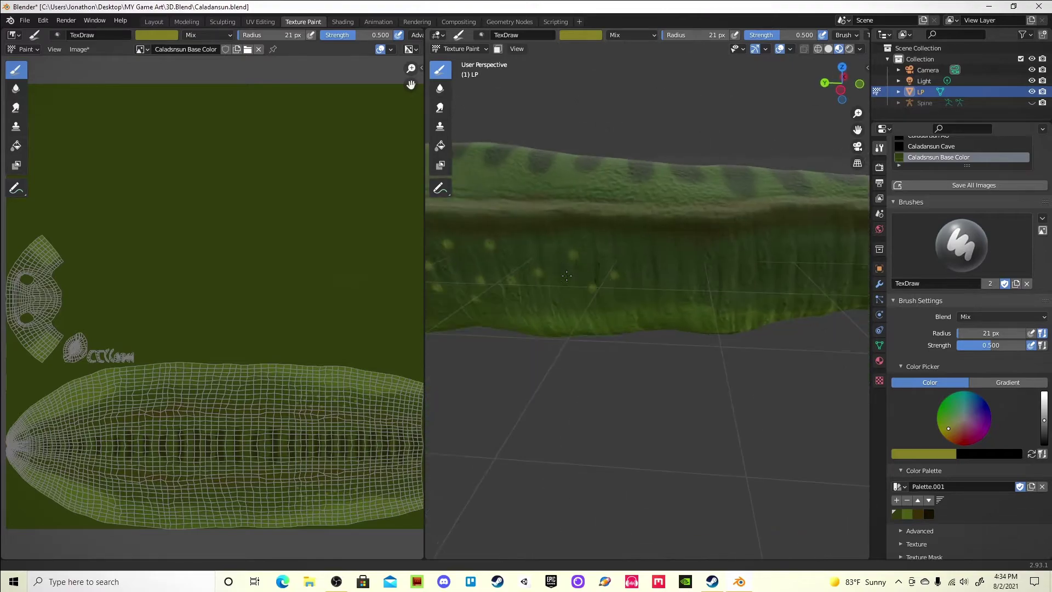
mouse_move(744, 266)
middle_down()
mouse_move(647, 267)
mouse_move(655, 283)
middle_up()
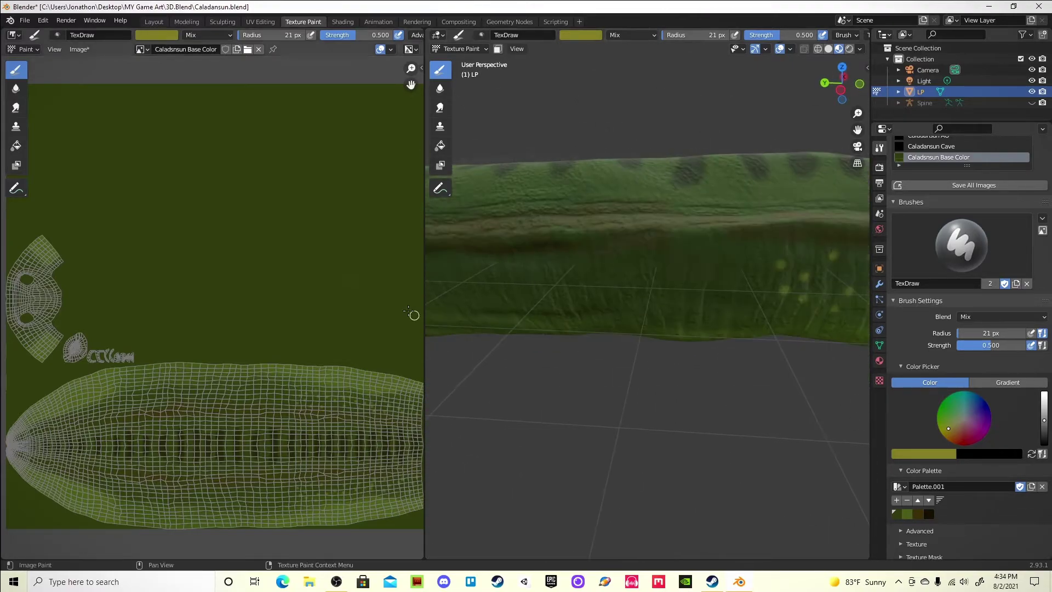
mouse_move(481, 287)
middle_down()
mouse_move(648, 296)
mouse_move(566, 256)
mouse_move(632, 275)
mouse_move(618, 299)
mouse_move(538, 275)
mouse_move(552, 254)
mouse_move(694, 260)
mouse_move(564, 272)
mouse_move(660, 298)
mouse_move(686, 291)
mouse_move(664, 334)
mouse_move(796, 357)
mouse_move(719, 343)
mouse_move(761, 305)
mouse_move(610, 340)
mouse_move(642, 392)
mouse_move(633, 302)
mouse_move(676, 331)
mouse_move(616, 143)
mouse_move(577, 291)
mouse_move(792, 378)
middle_up()
In Layout's front view, add a UV Sphere and scale it to 0.335.
mouse_move(752, 299)
middle_down()
mouse_move(568, 336)
mouse_move(753, 392)
mouse_move(658, 329)
mouse_move(548, 301)
middle_up()
click(154, 21)
middle_drag(274, 129, 605, 285)
key(KP_1)
key(shift+a)
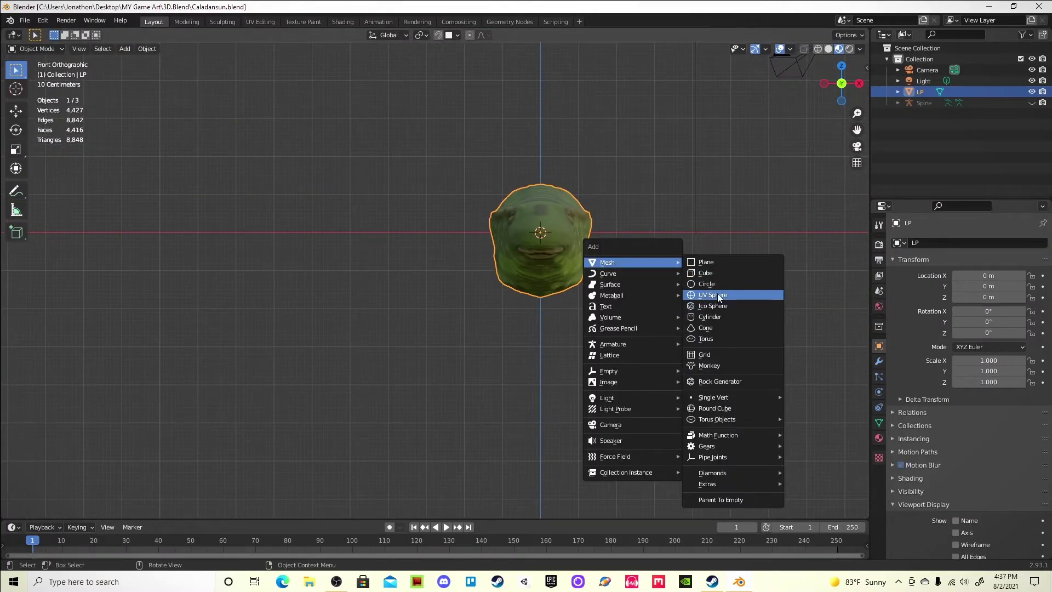
click(719, 295)
key(s)
click(630, 237)
Move the sphere into the creature's head, checking side and front views.
key(KP_3)
key(g)
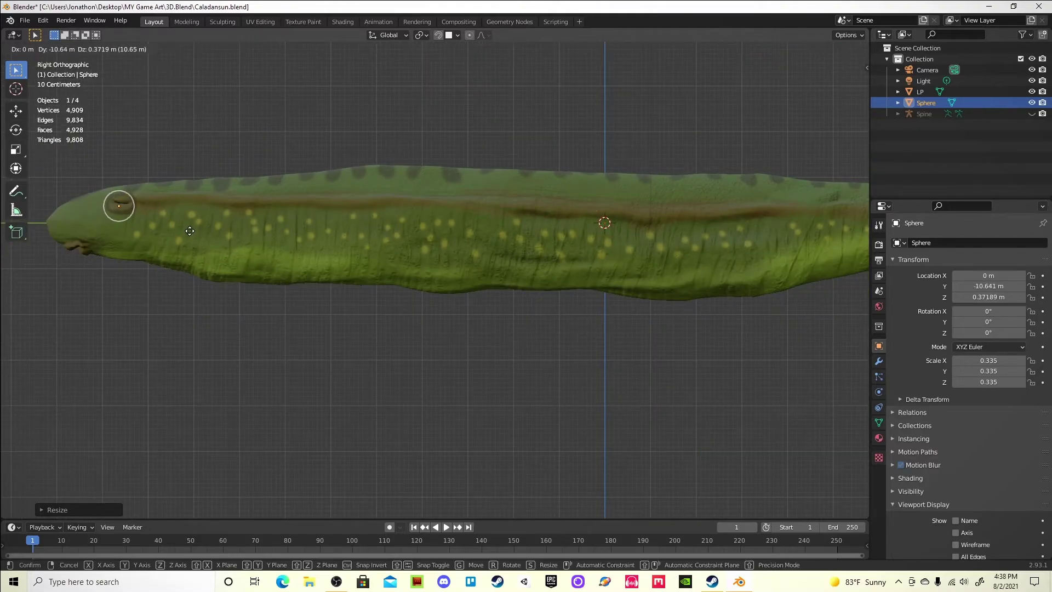
click(190, 232)
key(grave)
click(70, 177)
scroll(580, 221, up, 5)
middle_drag(580, 222, 495, 279)
key(g)
click(528, 297)
key(z)
click(699, 206)
Rotate the sphere around Z so it sits in the eye socket.
key(r)
key(x)
key(Escape)
key(r)
key(z)
click(540, 417)
mouse_move(540, 418)
middle_down()
mouse_move(651, 406)
mouse_move(702, 375)
middle_up()
Add a Mirror modifier with LP as Mirror Object, then show the UV Editing workspace.
click(879, 362)
click(968, 242)
click(770, 369)
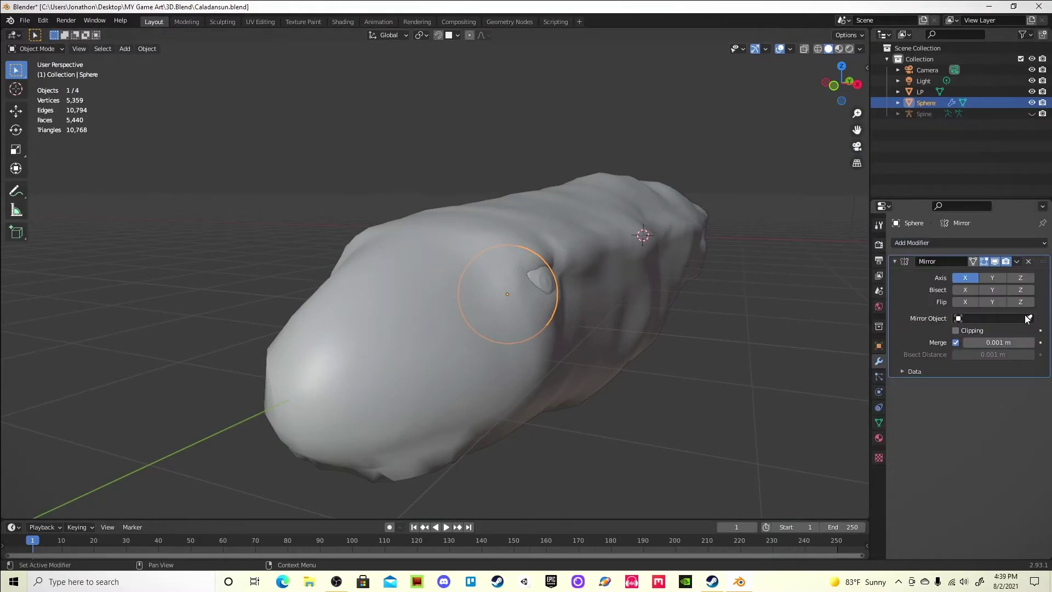
click(1028, 319)
click(472, 343)
mouse_move(472, 343)
middle_down()
mouse_move(559, 308)
mouse_move(393, 348)
mouse_move(523, 351)
mouse_move(537, 318)
mouse_move(460, 267)
middle_up()
click(261, 21)
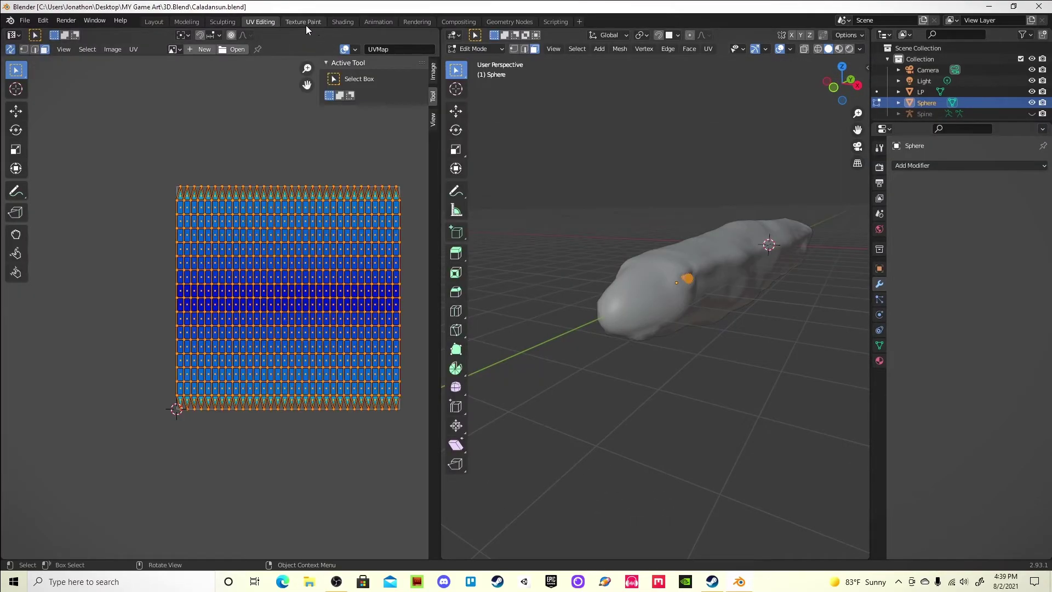
Save the painted skin image as Caladsnsun Base Color.png in the textures folder.
click(303, 22)
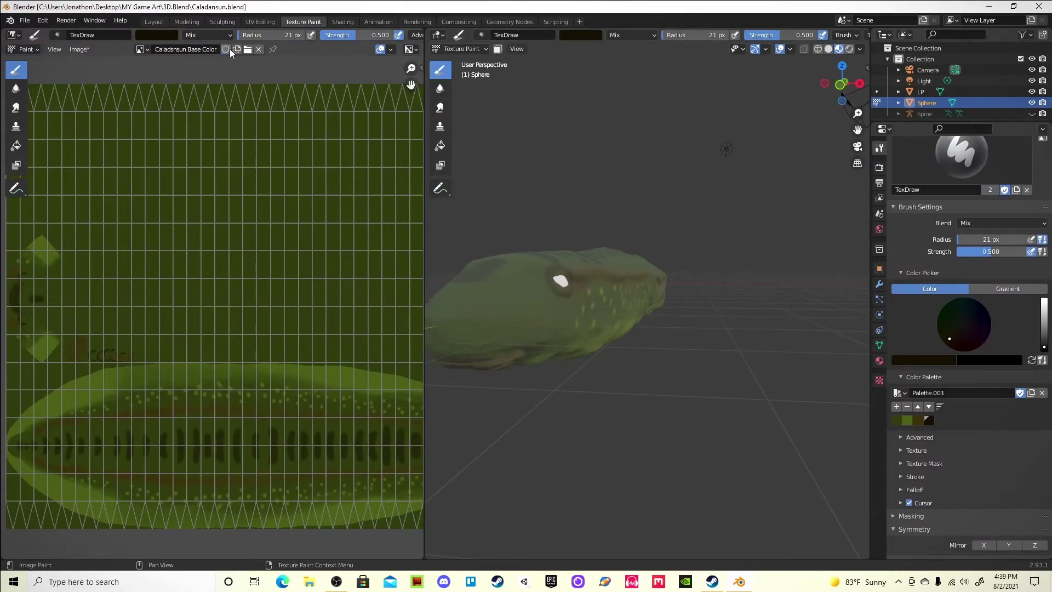
click(78, 49)
click(100, 144)
click(285, 226)
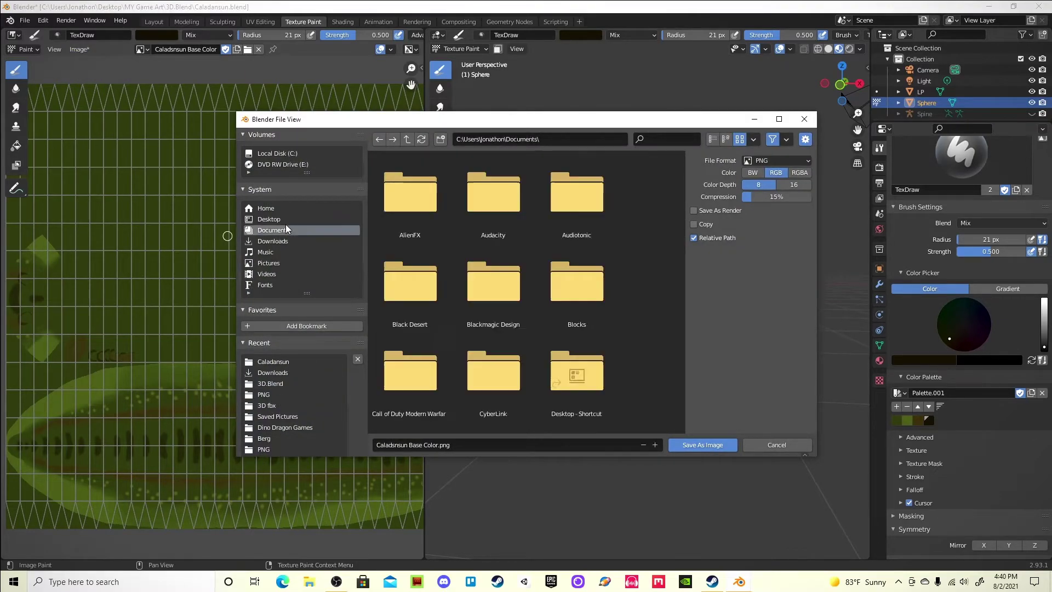
double_click(488, 277)
click(702, 445)
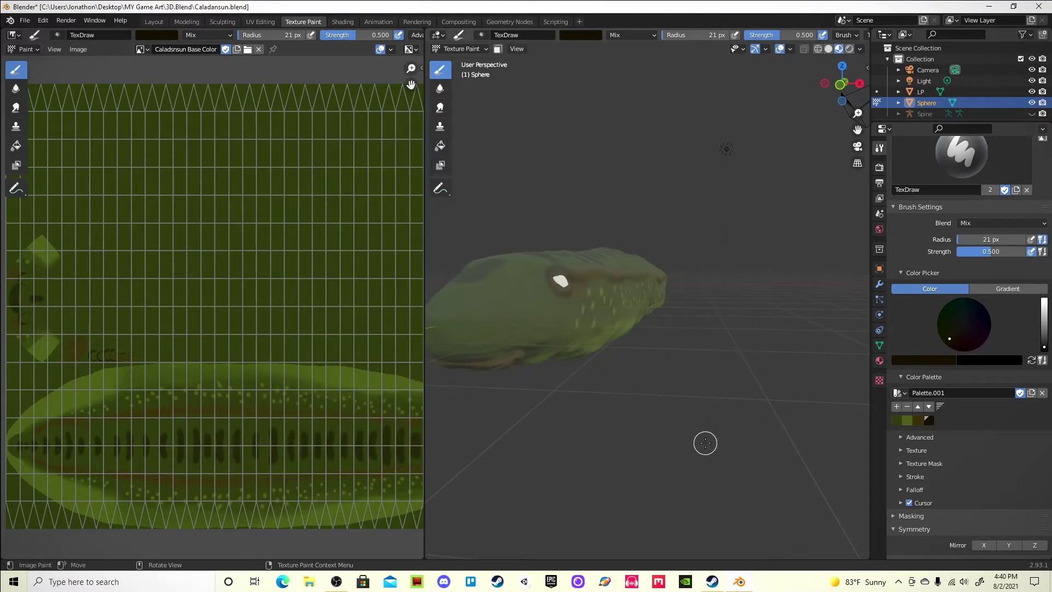
scroll(519, 386, up, 2)
Check the eye sphere's Material.004 in Layout and return to Texture Paint.
click(153, 22)
click(918, 242)
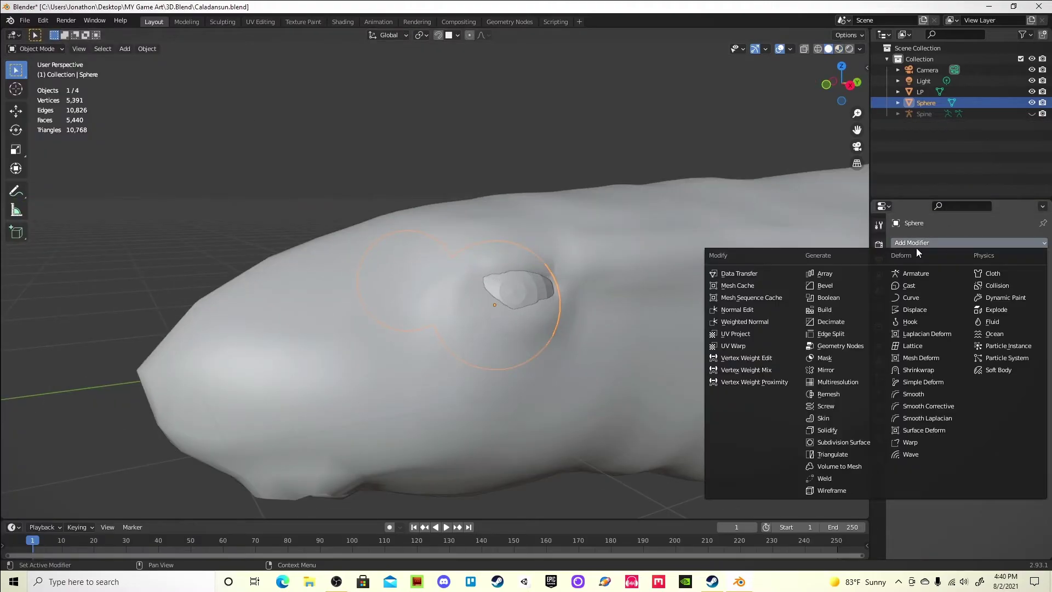
click(854, 418)
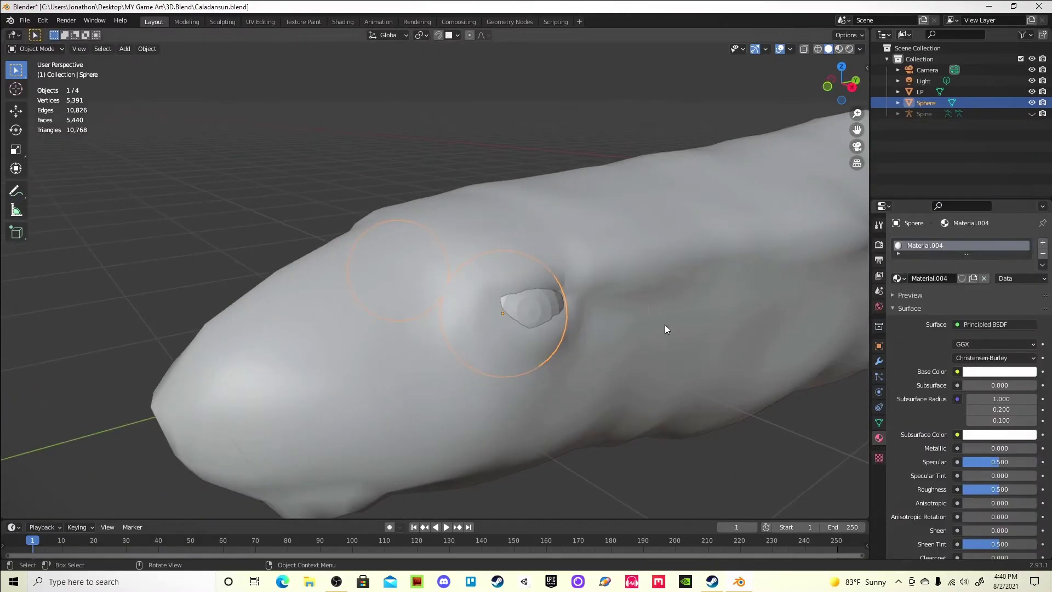
click(303, 22)
scroll(941, 222, up, 3)
scroll(982, 161, up, 2)
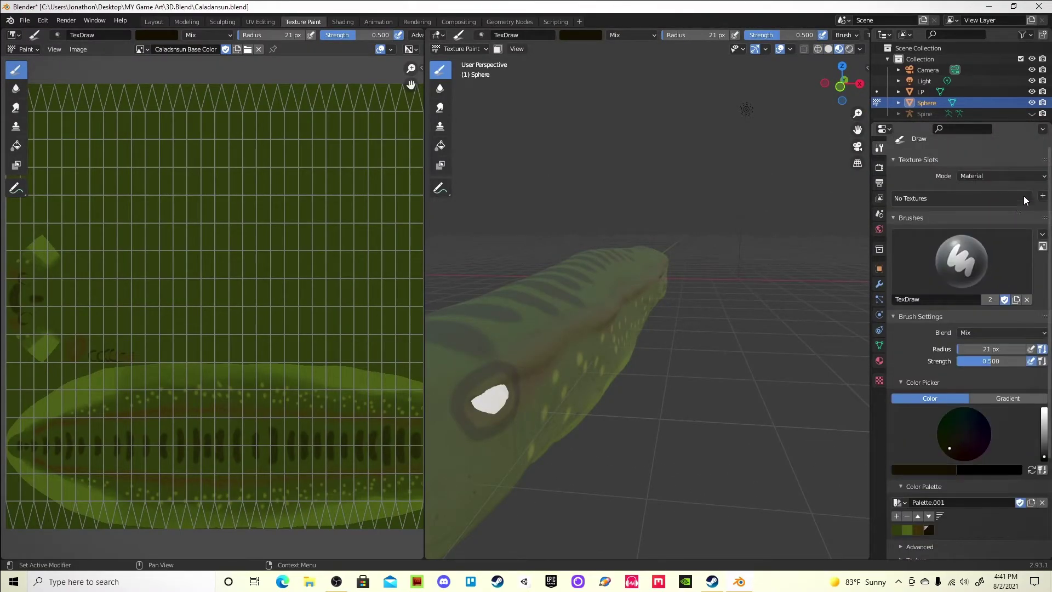
Add an Eye Base Color texture slot with Alpha off and a dark orange fill.
click(1043, 196)
click(1027, 227)
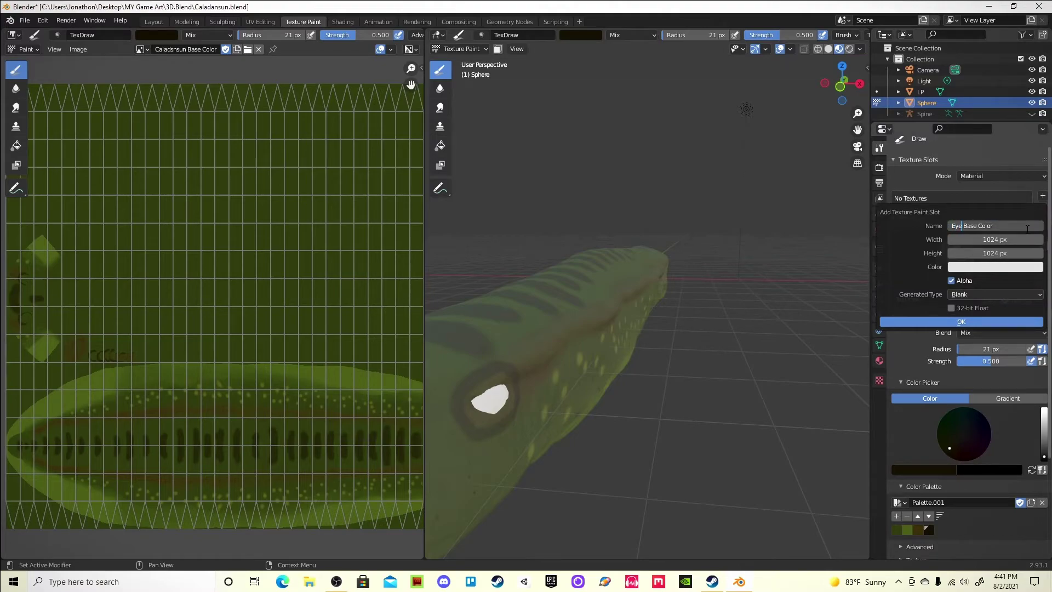
key(Escape)
key(Escape)
click(1043, 196)
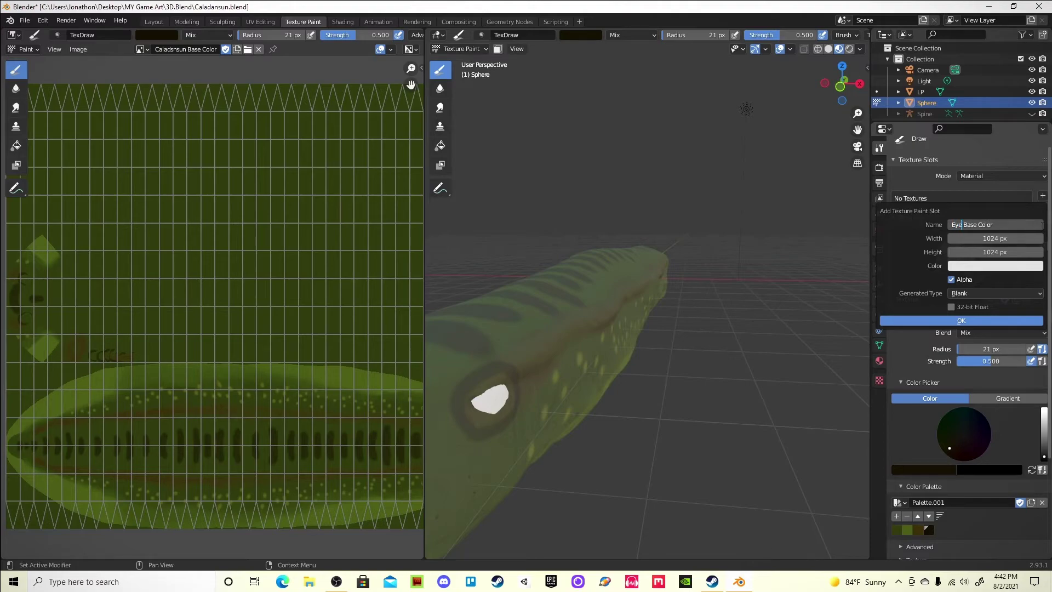
click(996, 253)
text(*2)
click(952, 280)
click(966, 265)
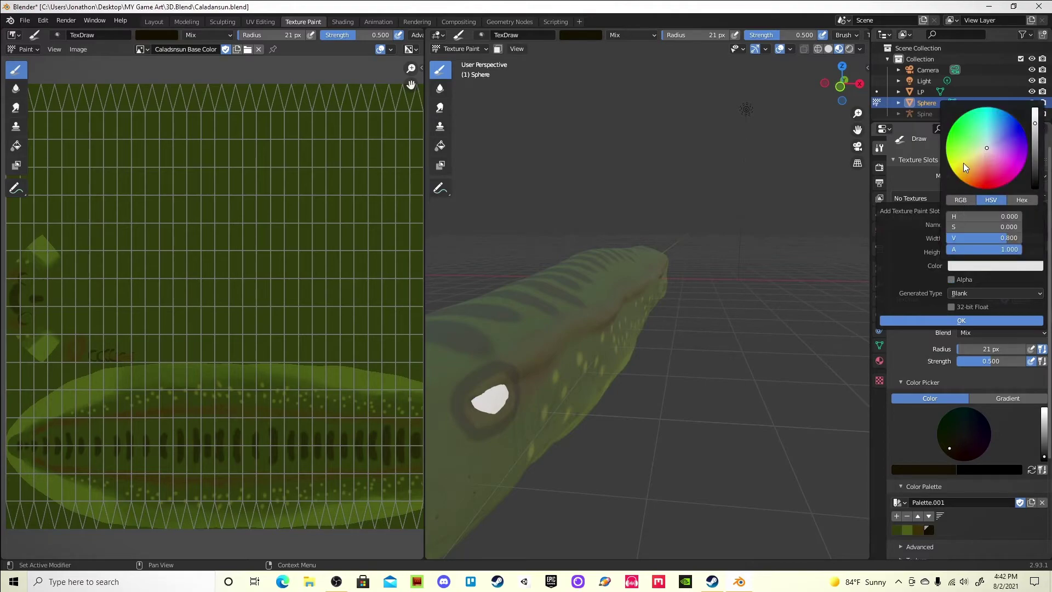
drag(959, 168, 962, 181)
drag(1035, 124, 1036, 157)
click(962, 321)
click(142, 50)
click(189, 154)
Display the Eye Base Color.001 image and paint a dark brown stroke on it.
click(145, 50)
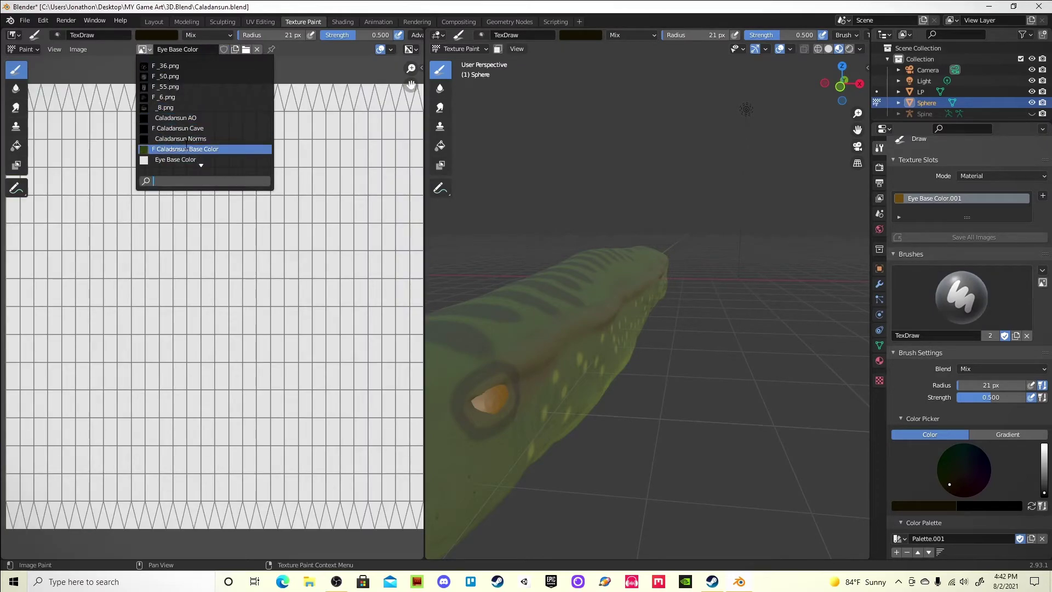
click(181, 144)
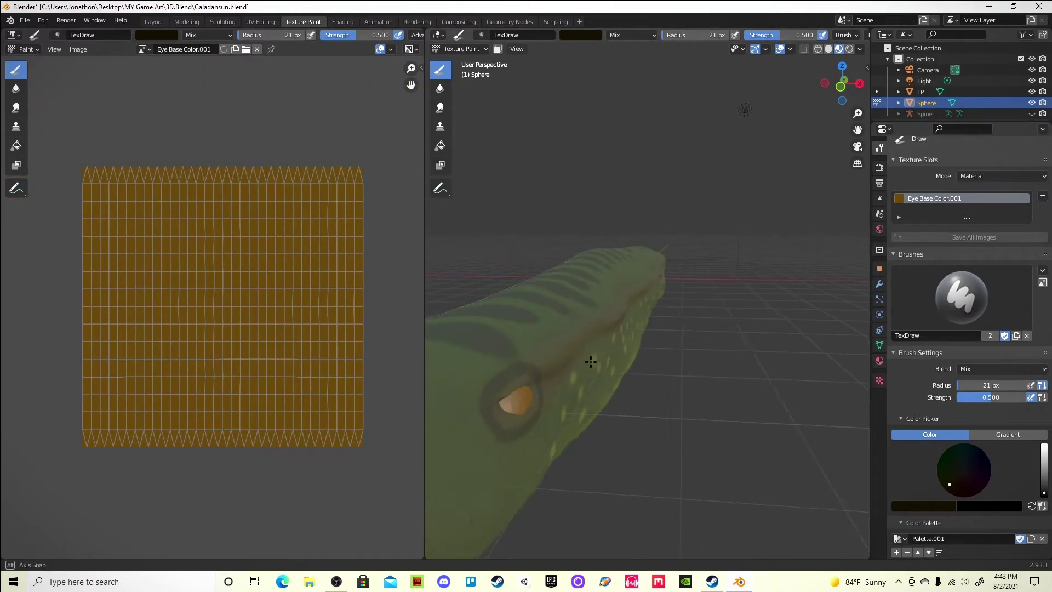
scroll(585, 362, up, 3)
scroll(597, 366, up, 2)
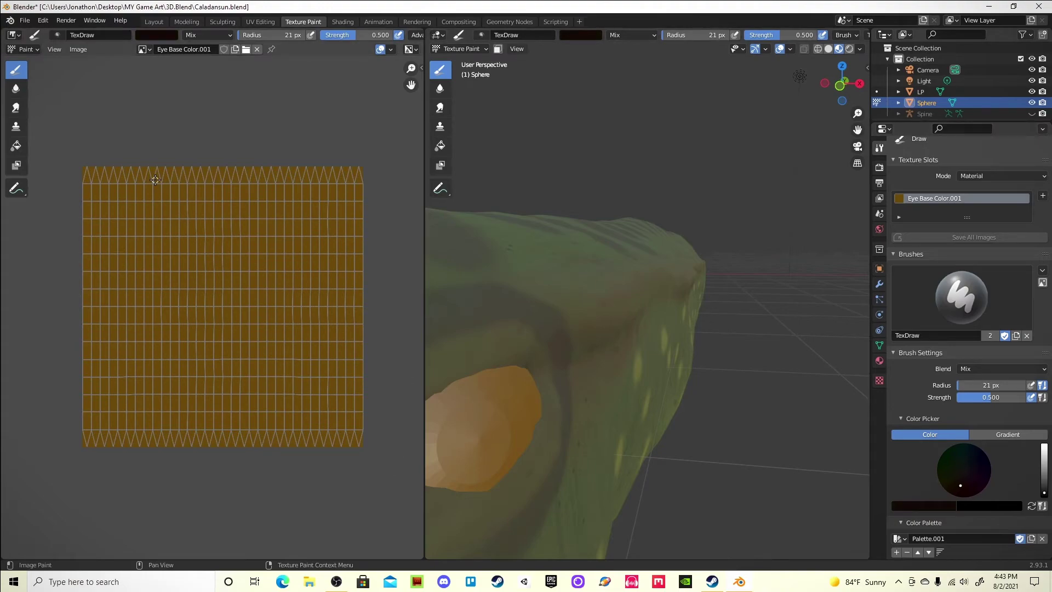
mouse_move(105, 169)
mouse_down()
mouse_move(312, 172)
mouse_move(93, 171)
mouse_up()
Set the brush colour to black for painting the pupils.
click(964, 470)
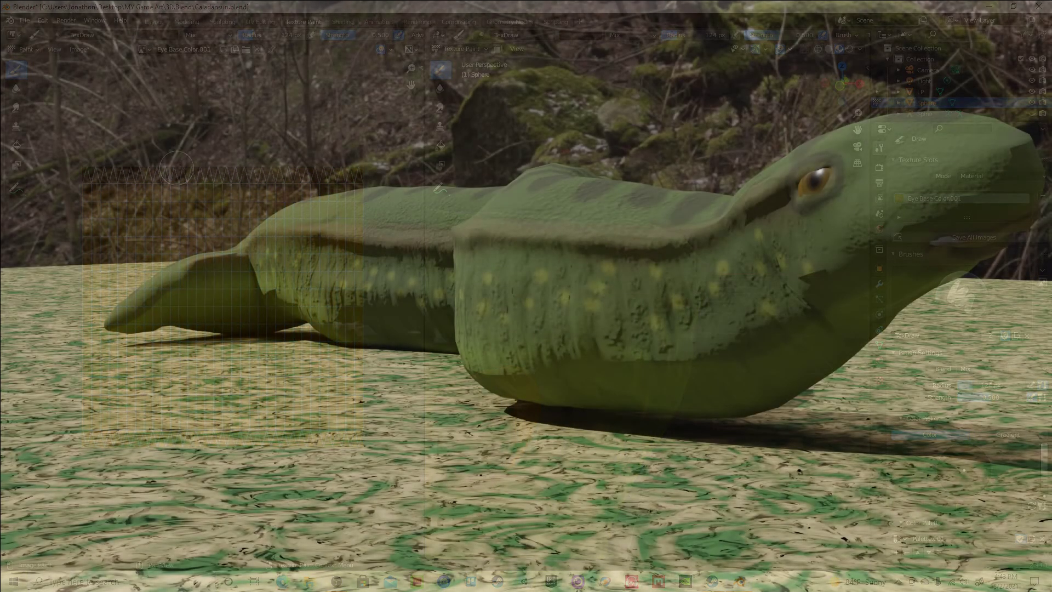